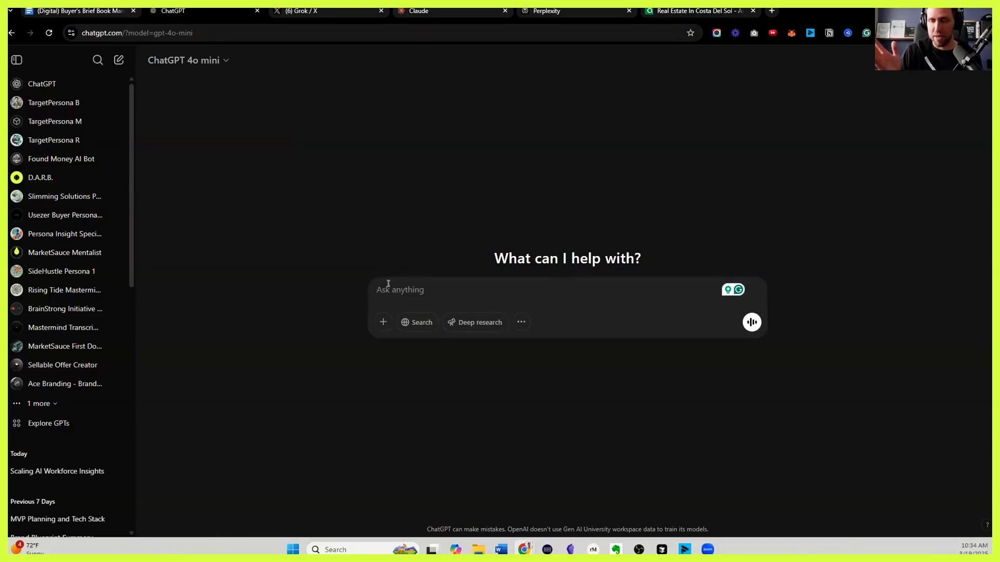
{"action": "type", "text": "DO DEEP RESEARCH ON"}
{"action": "type", "text": "https://andaluciarealty.com/"}
{"action": "key", "text": "shift+Return"}
{"action": "type", "text": "FOL"}
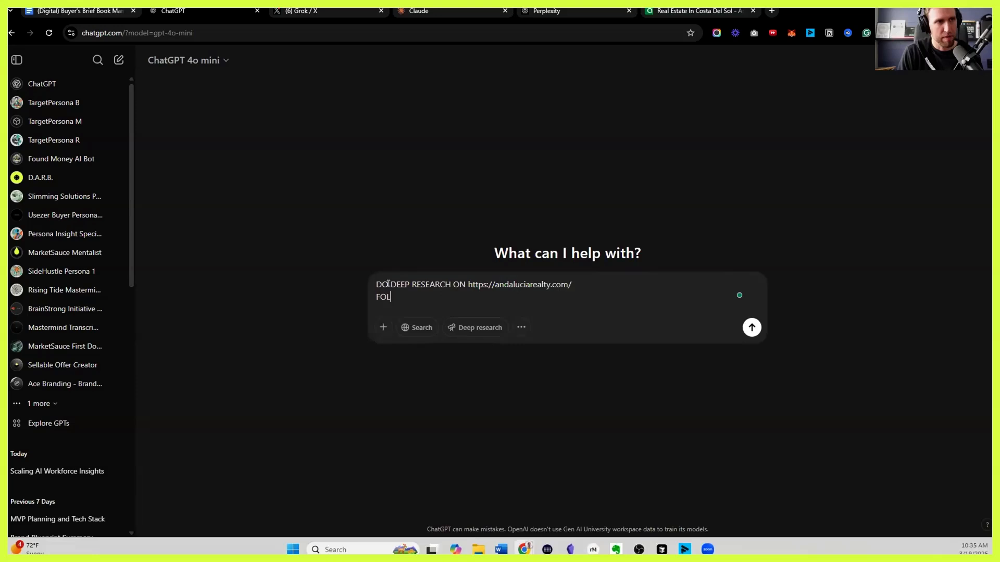
{"action": "type", "text": "LOW THESE INSTRU"}
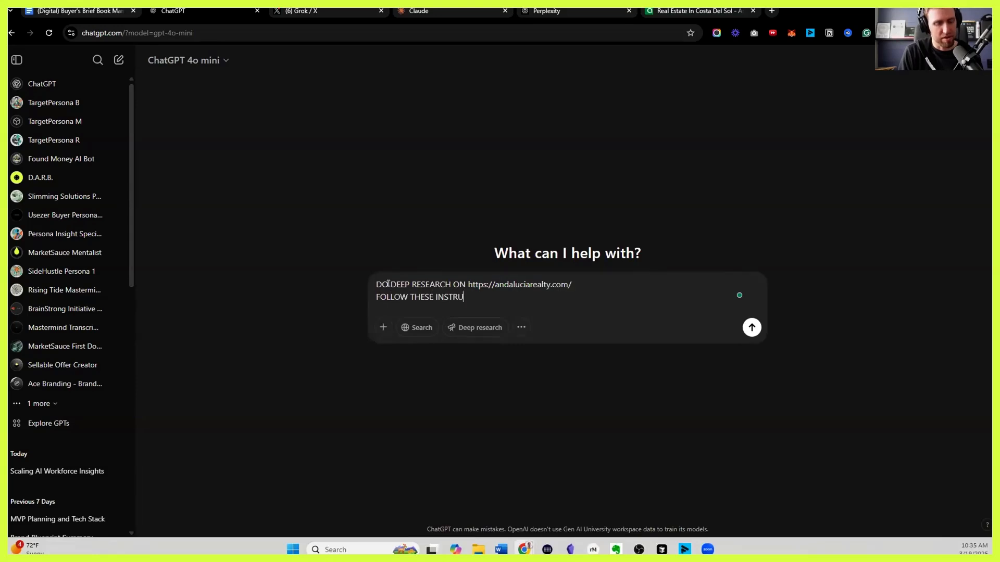
{"action": "type", "text": "CTIONS FOR "}
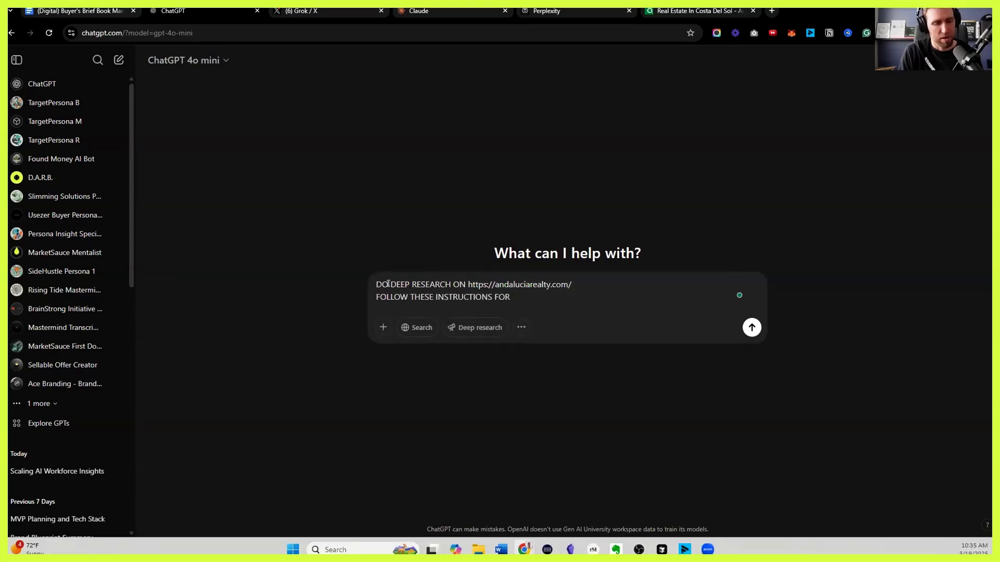
{"action": "type", "text": "THE MARKETSAUCE 9000 CUSTOM"}
{"action": "key", "text": "ctrl+BackSpace"}
{"action": "type", "text": "RECIPE"}
Step: Add the line "GENERATE A COMPLETE REPORT AT THE END WITH ALL RESEARCH AND DIRECT CITATIONS LINKED IN THE REPORT WHERE THEY ARE CITED AND IN AN APPENDIX"
{"action": "key", "text": "shift+Return"}
{"action": "type", "text": "GENERATE A COMPLETE REPORT AT THE END WITH ALL RESEARCH AND DIRECT"}
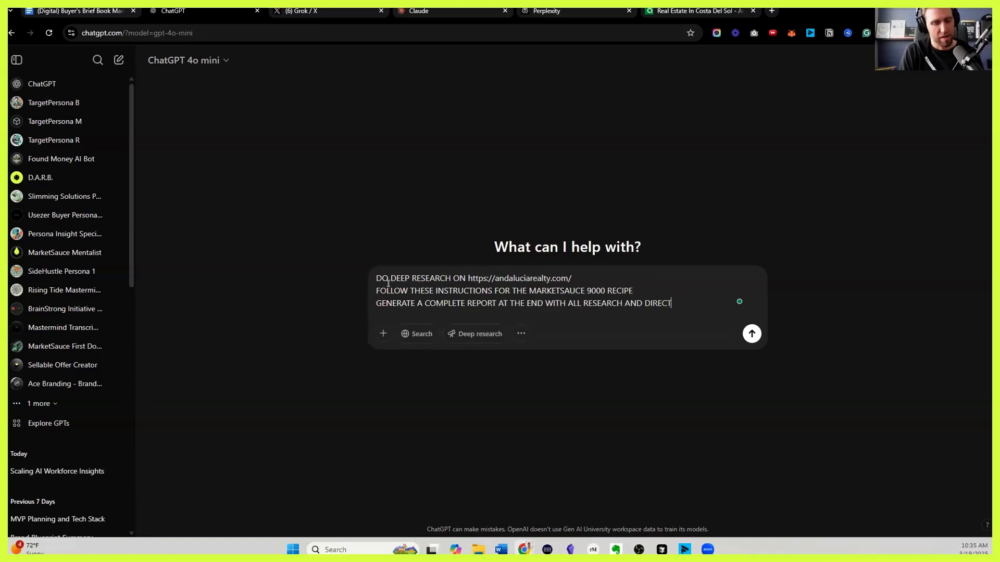
{"action": "type", "text": " CITATIONS LINKED IN THE REPORT WHERE THEY ARE CITED AND IN AN APPENDIX"}
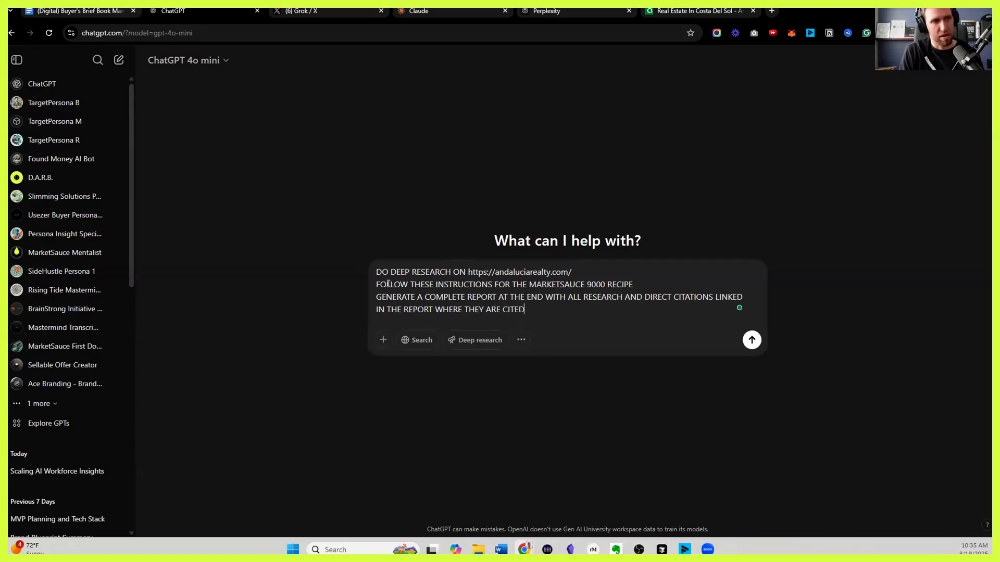
{"action": "key", "text": "shift+Return"}
{"action": "key", "text": "ctrl+a"}
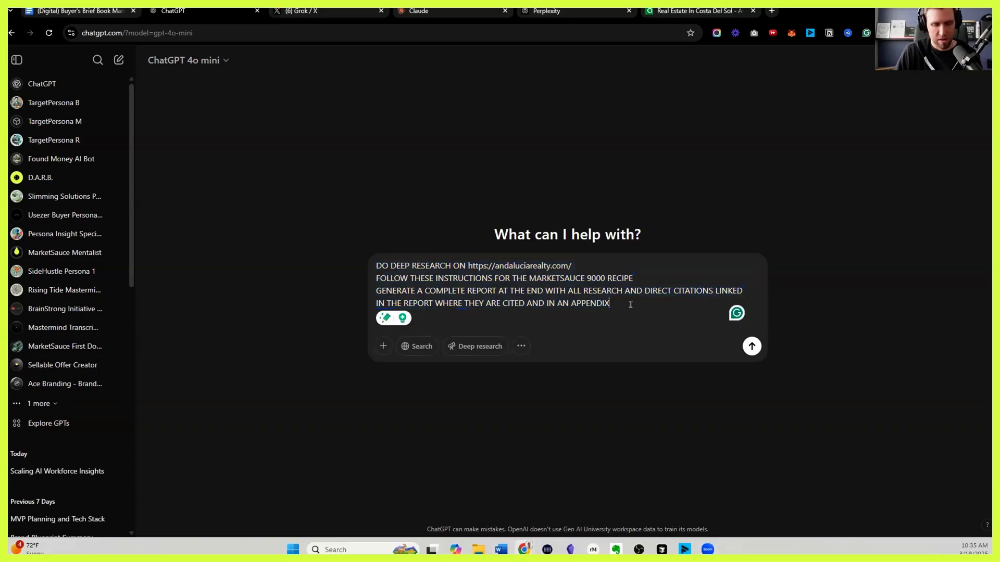
Step: Switch to the Buyer's Brief manuscript in Google Docs and go to the "Recipe: MarketSauce 9000" heading
{"action": "left_click", "coordinate": [79, 9]}
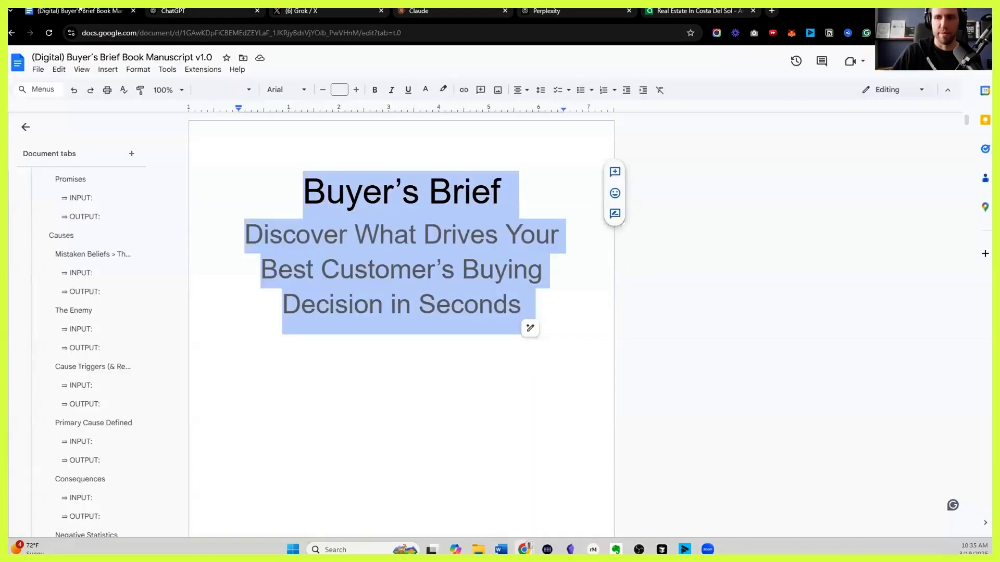
{"action": "scroll", "coordinate": [114, 239], "scroll_direction": "down", "scroll_amount": 20}
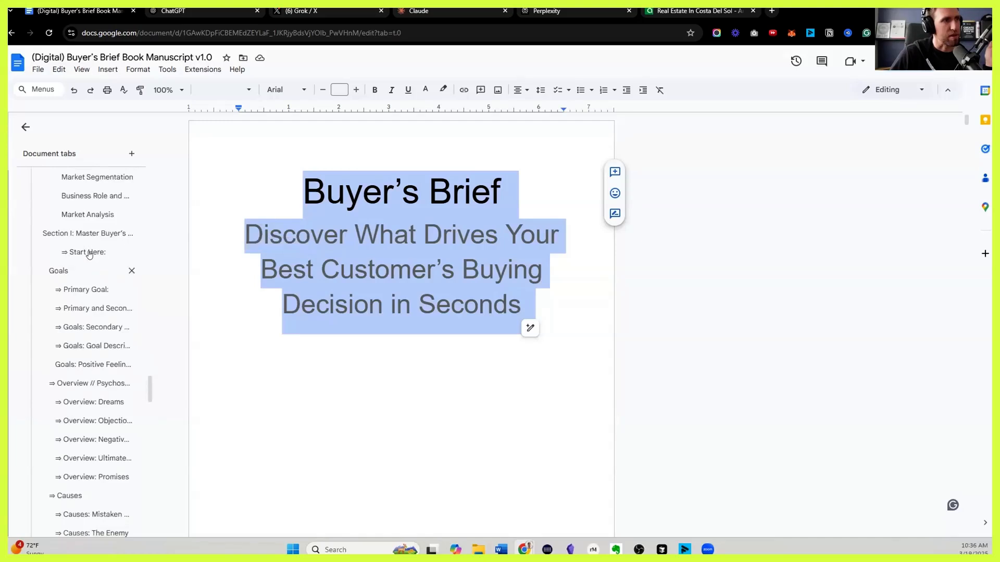
{"action": "scroll", "coordinate": [88, 260], "scroll_direction": "up", "scroll_amount": 4}
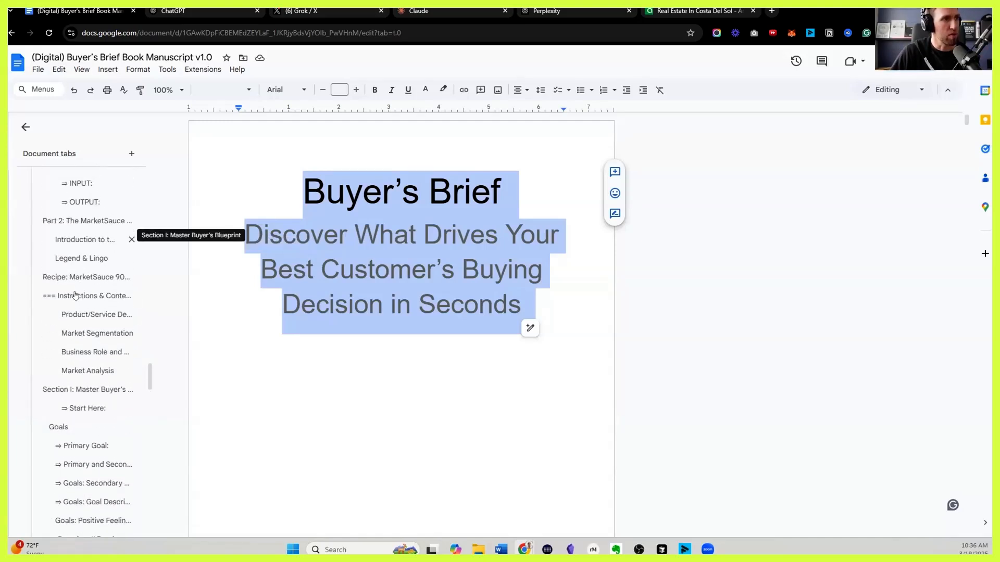
{"action": "left_click", "coordinate": [76, 279]}
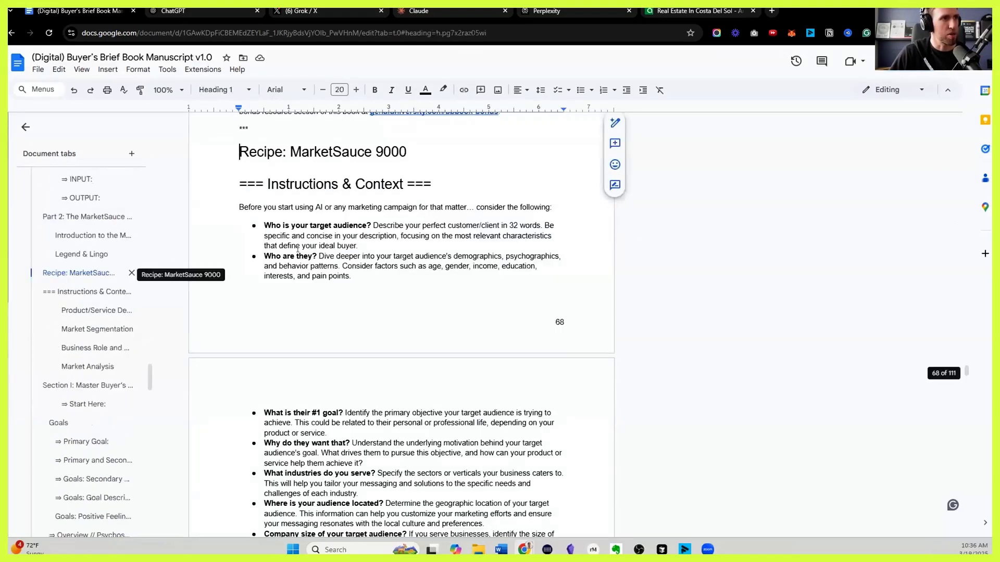
Step: Select the manuscript text from the "Recipe: MarketSauce 9000" heading through the end of Section III: Social Micro-Content
{"action": "left_click_drag", "start_coordinate": [232, 148], "coordinate": [373, 228]}
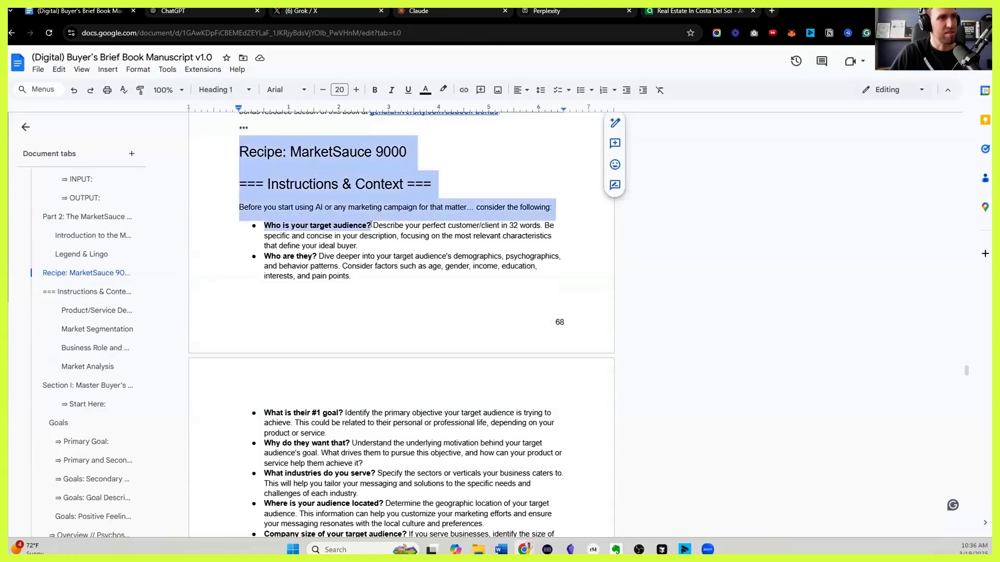
{"action": "scroll", "coordinate": [401, 250], "scroll_direction": "down", "scroll_amount": 20}
{"action": "scroll", "coordinate": [401, 250], "scroll_direction": "down", "scroll_amount": 20}
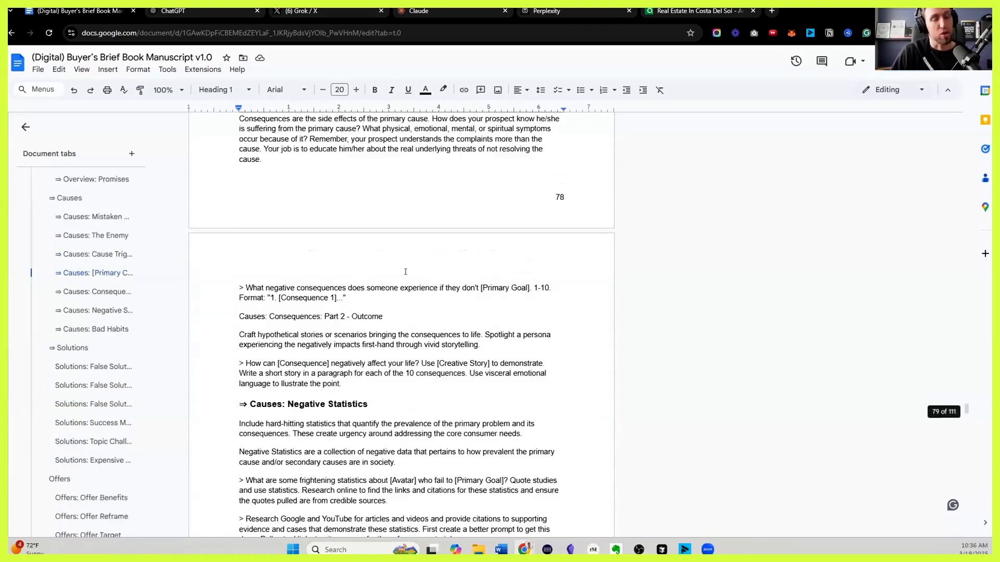
{"action": "scroll", "coordinate": [405, 271], "scroll_direction": "down", "scroll_amount": 12}
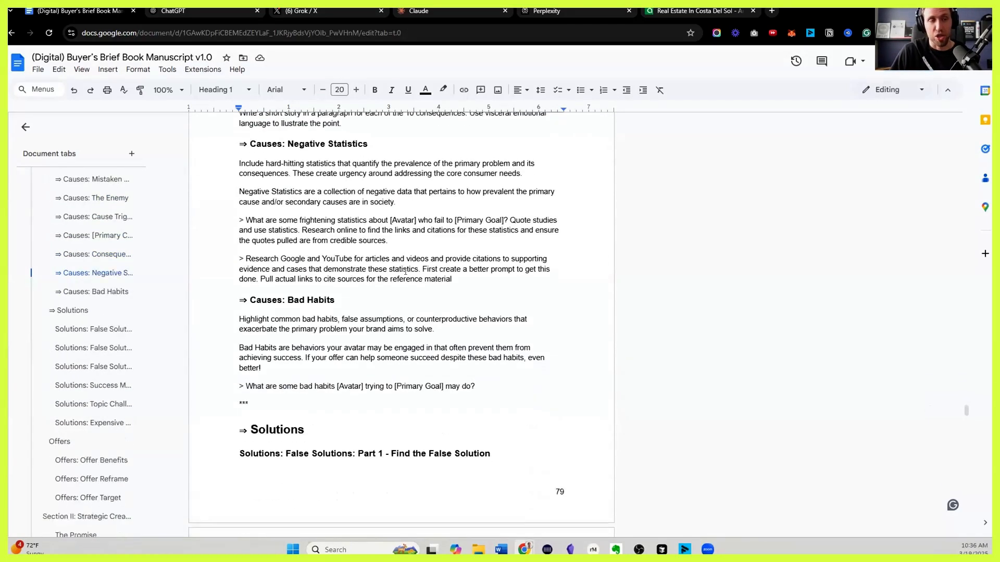
{"action": "scroll", "coordinate": [405, 271], "scroll_direction": "down", "scroll_amount": 15}
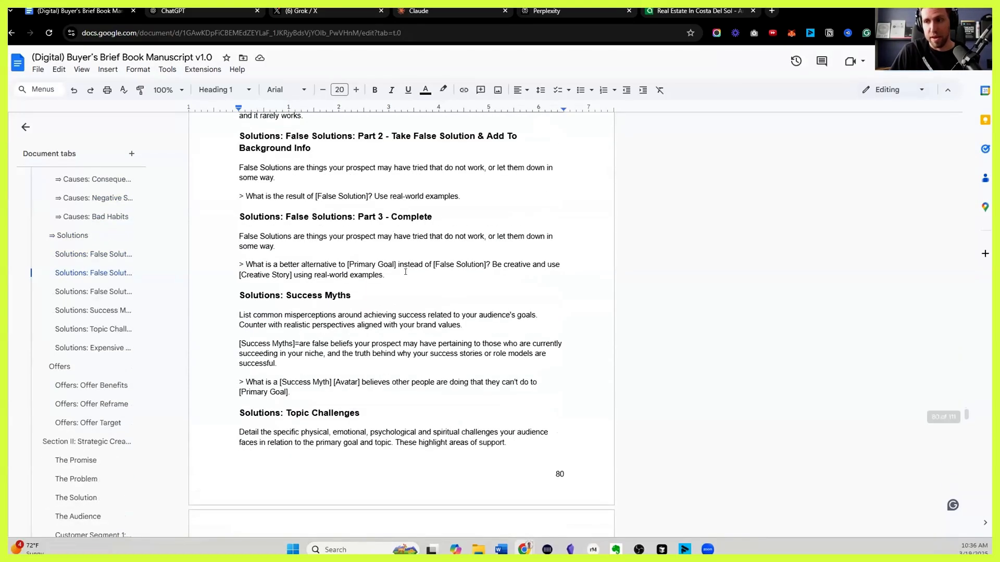
{"action": "scroll", "coordinate": [405, 271], "scroll_direction": "down", "scroll_amount": 10}
{"action": "left_click", "coordinate": [428, 305], "text": "shift"}
{"action": "scroll", "coordinate": [457, 369], "scroll_direction": "down", "scroll_amount": 9}
{"action": "left_click", "coordinate": [457, 367], "text": "shift"}
{"action": "scroll", "coordinate": [458, 367], "scroll_direction": "down", "scroll_amount": 4}
{"action": "scroll", "coordinate": [458, 367], "scroll_direction": "down", "scroll_amount": 15}
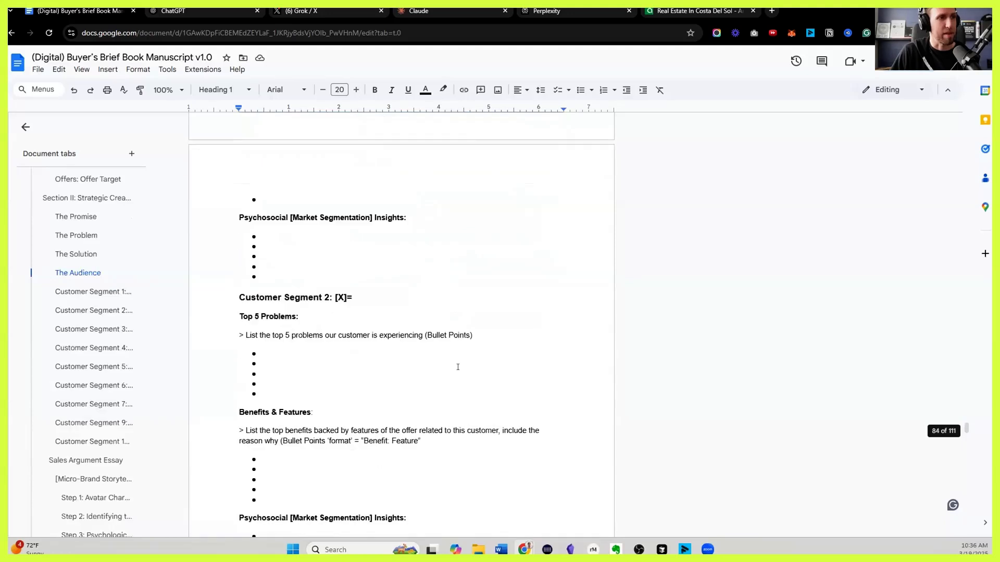
{"action": "scroll", "coordinate": [457, 367], "scroll_direction": "down", "scroll_amount": 12}
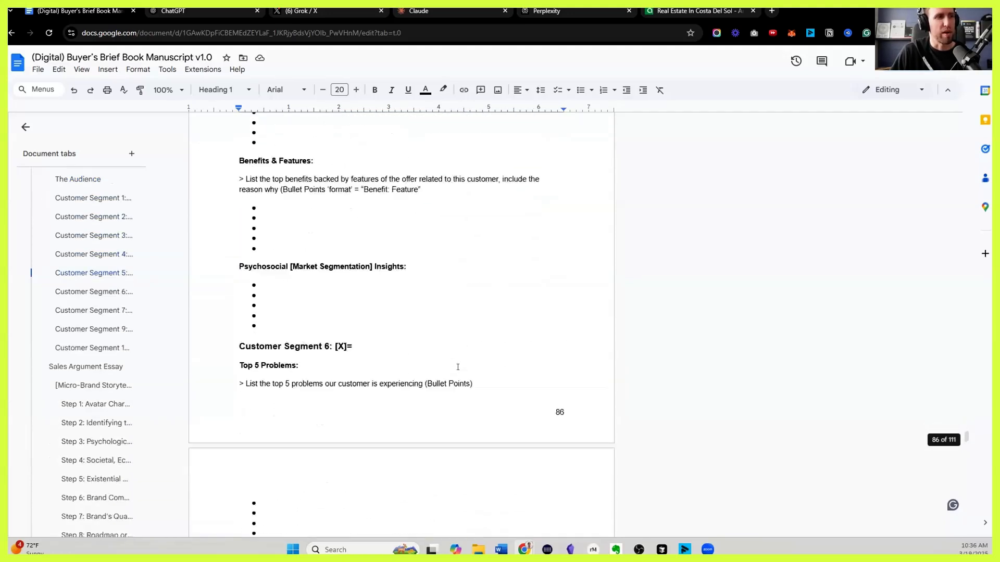
{"action": "scroll", "coordinate": [457, 366], "scroll_direction": "down", "scroll_amount": 15}
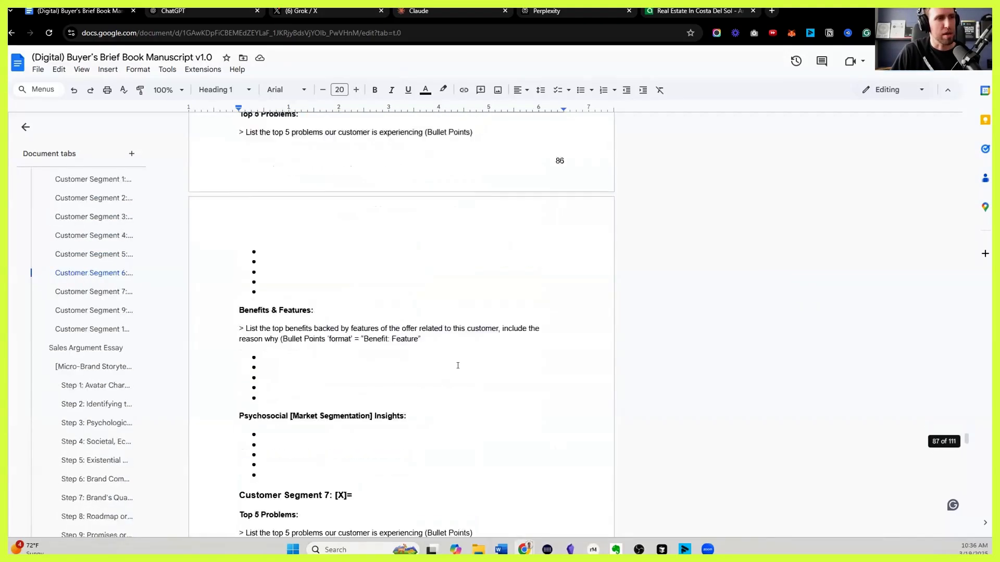
{"action": "scroll", "coordinate": [458, 365], "scroll_direction": "down", "scroll_amount": 15}
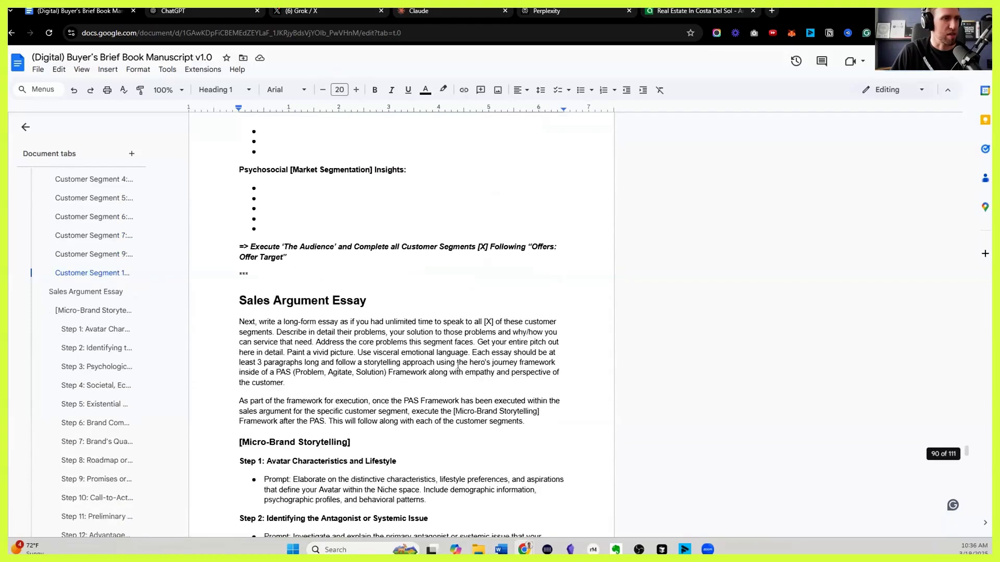
{"action": "scroll", "coordinate": [457, 365], "scroll_direction": "down", "scroll_amount": 20}
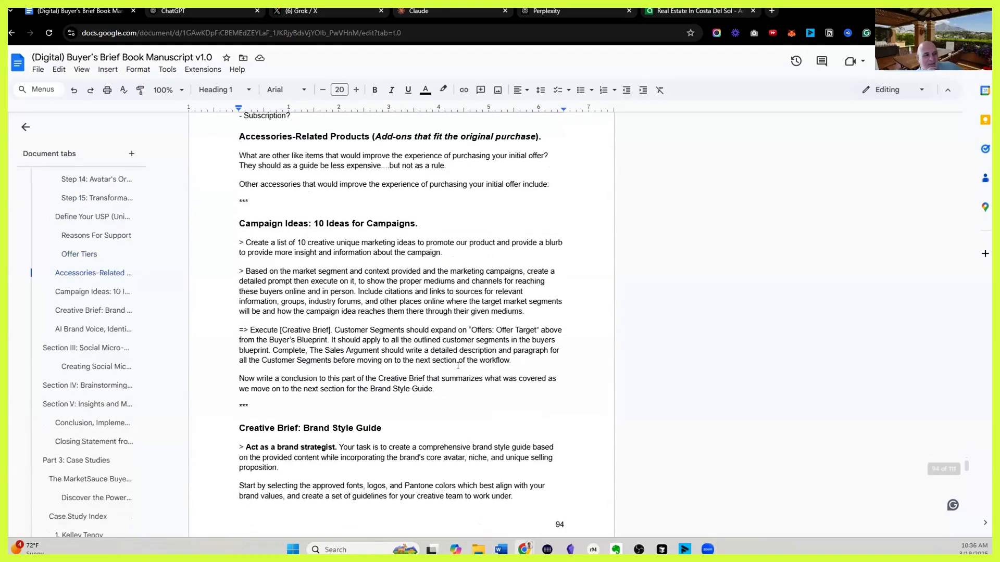
{"action": "scroll", "coordinate": [458, 366], "scroll_direction": "down", "scroll_amount": 3}
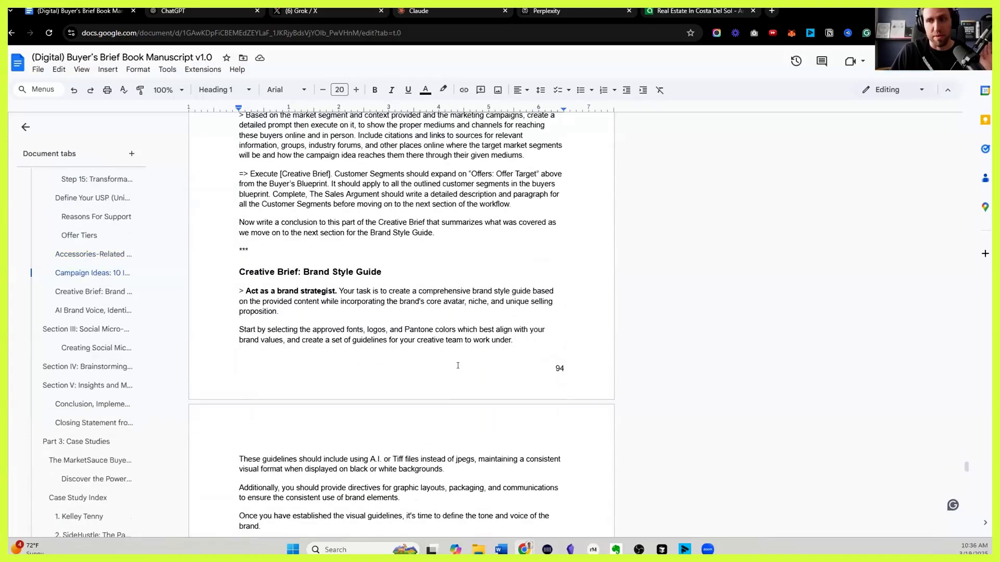
{"action": "scroll", "coordinate": [458, 365], "scroll_direction": "down", "scroll_amount": 3}
{"action": "left_click", "coordinate": [458, 366], "text": "shift"}
{"action": "scroll", "coordinate": [458, 365], "scroll_direction": "down", "scroll_amount": 3}
{"action": "scroll", "coordinate": [457, 366], "scroll_direction": "down", "scroll_amount": 4}
{"action": "scroll", "coordinate": [458, 366], "scroll_direction": "down", "scroll_amount": 3}
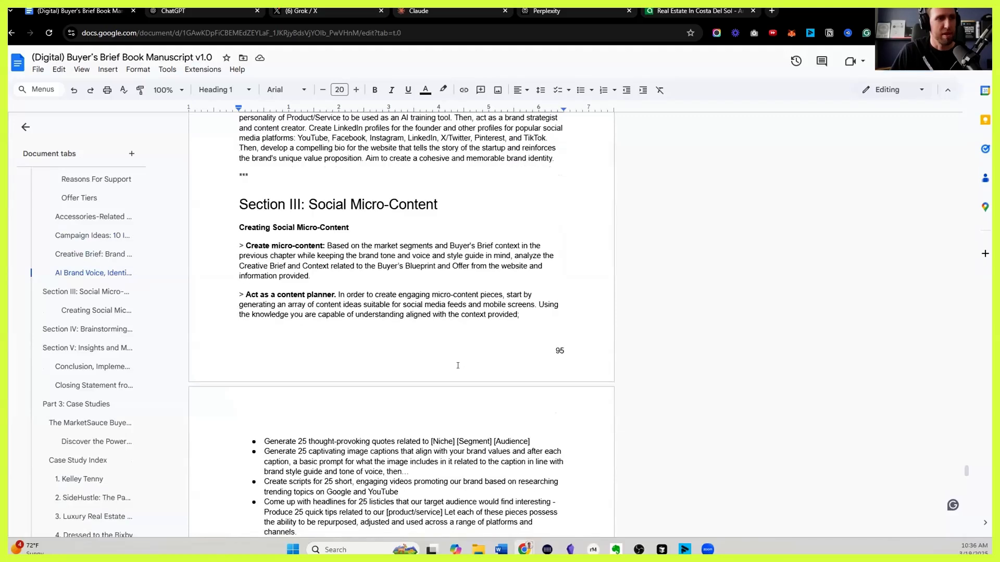
{"action": "left_click", "coordinate": [460, 371], "text": "shift"}
{"action": "scroll", "coordinate": [461, 371], "scroll_direction": "down", "scroll_amount": 3}
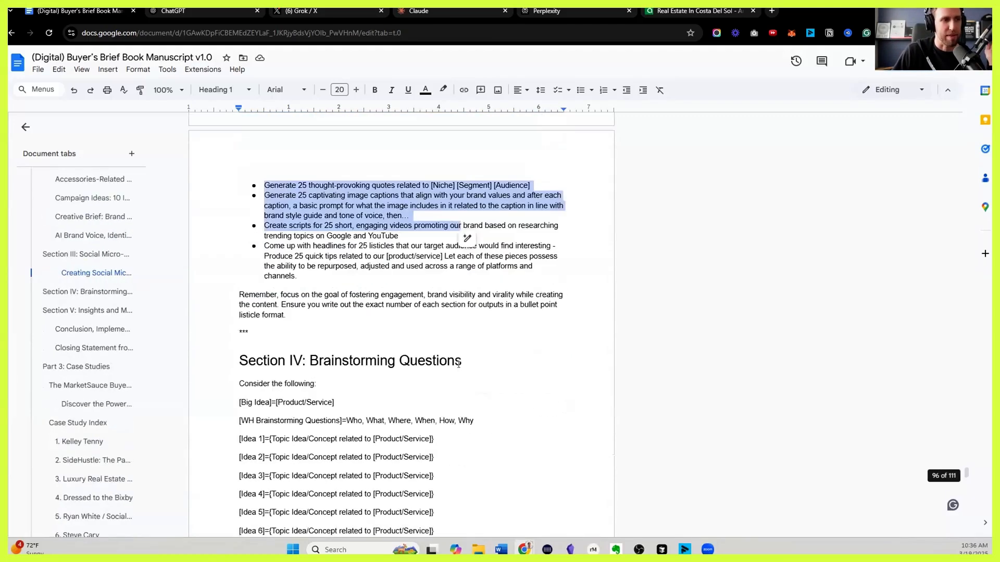
{"action": "left_click", "coordinate": [466, 301], "text": "shift"}
Step: Extend the text selection into Section IV: Brainstorming Questions, down to the [Idea 1] line
{"action": "scroll", "coordinate": [472, 301], "scroll_direction": "up", "scroll_amount": 13}
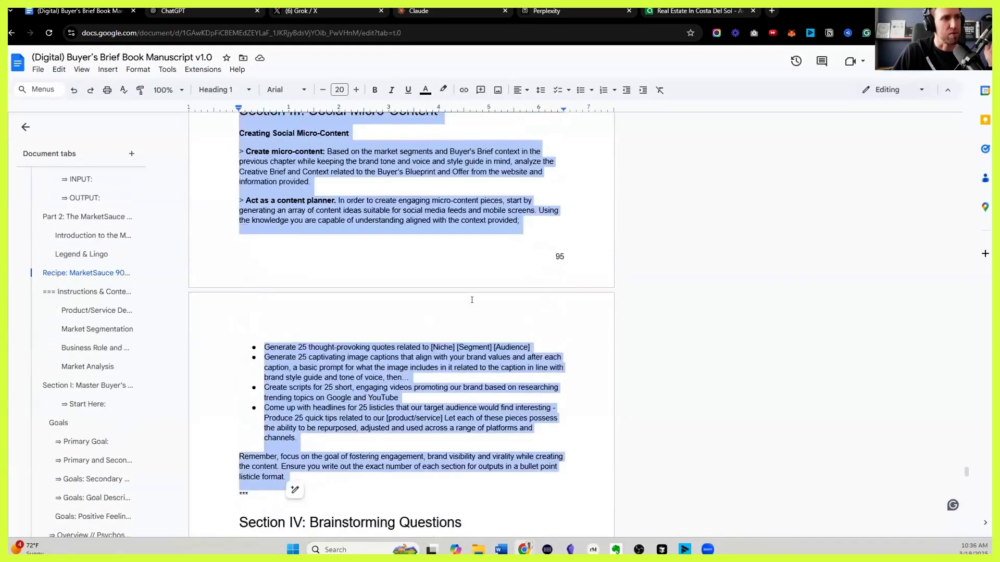
{"action": "scroll", "coordinate": [473, 305], "scroll_direction": "down", "scroll_amount": 7}
{"action": "left_click", "coordinate": [474, 305], "text": "shift"}
{"action": "scroll", "coordinate": [474, 307], "scroll_direction": "down", "scroll_amount": 4}
{"action": "scroll", "coordinate": [474, 309], "scroll_direction": "down", "scroll_amount": 1}
{"action": "left_click", "coordinate": [475, 311], "text": "shift"}
{"action": "scroll", "coordinate": [475, 312], "scroll_direction": "down", "scroll_amount": 3}
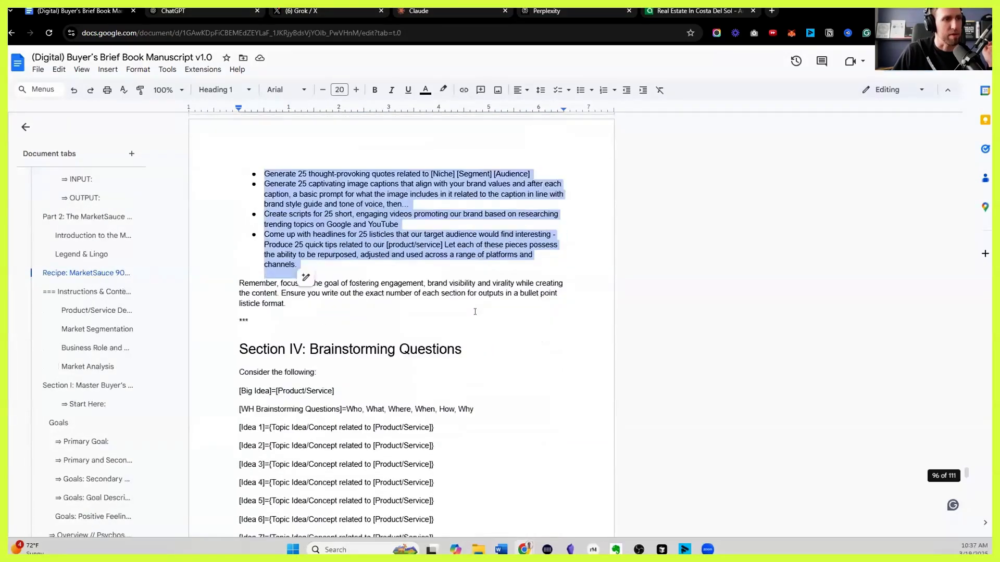
{"action": "left_click", "coordinate": [474, 312], "text": "shift"}
{"action": "scroll", "coordinate": [475, 312], "scroll_direction": "up", "scroll_amount": 1}
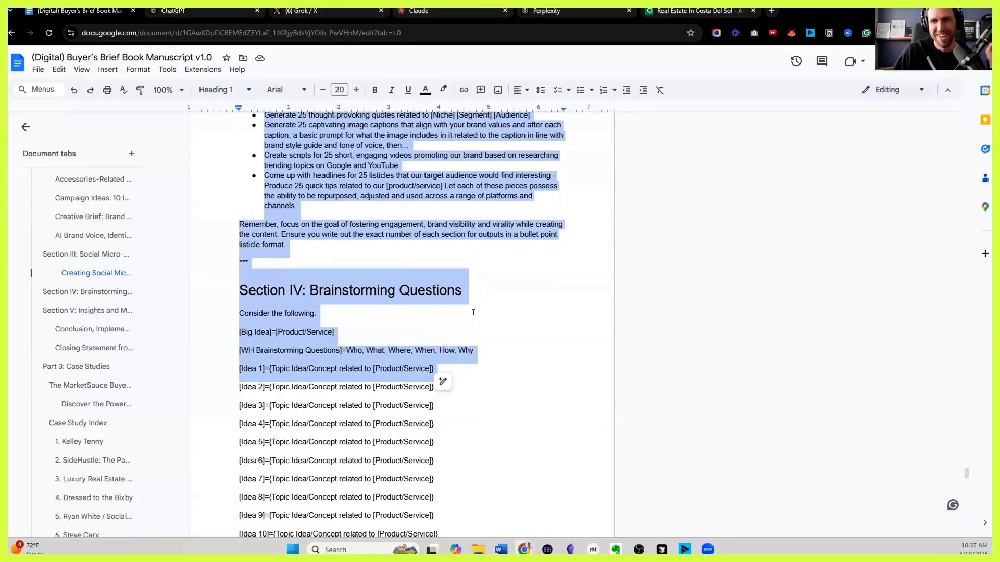
Step: Shorten the selection to end with the "AI Brand Voice, Identity & Core Content" section, and paste that recipe text below the ChatGPT prompt's opening lines
{"action": "scroll", "coordinate": [473, 313], "scroll_direction": "down", "scroll_amount": 1}
{"action": "scroll", "coordinate": [476, 302], "scroll_direction": "up", "scroll_amount": 5}
{"action": "scroll", "coordinate": [490, 270], "scroll_direction": "down", "scroll_amount": 1}
{"action": "scroll", "coordinate": [500, 233], "scroll_direction": "up", "scroll_amount": 4}
{"action": "scroll", "coordinate": [500, 232], "scroll_direction": "up", "scroll_amount": 4}
{"action": "left_click", "coordinate": [591, 296], "text": "shift"}
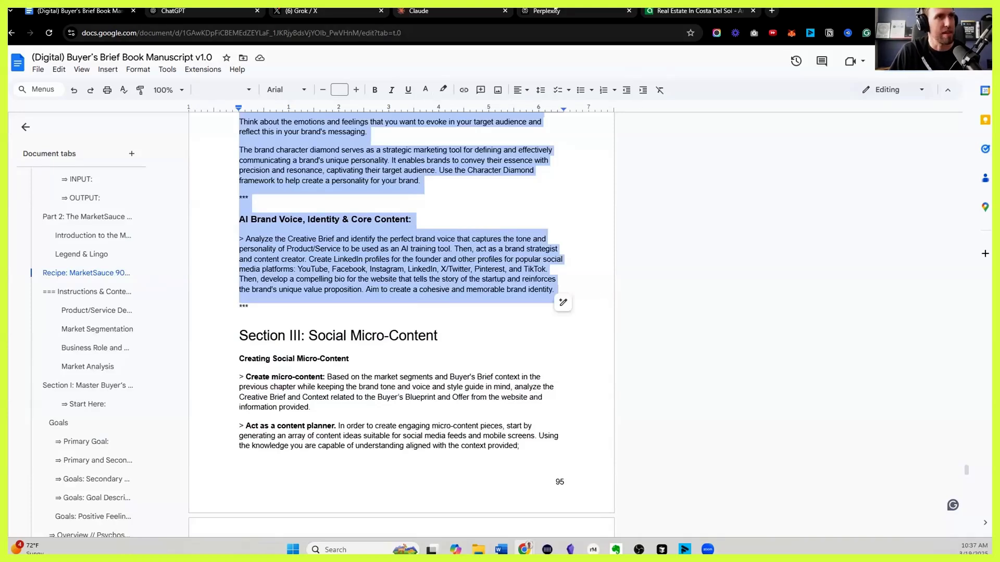
{"action": "left_click", "coordinate": [204, 14]}
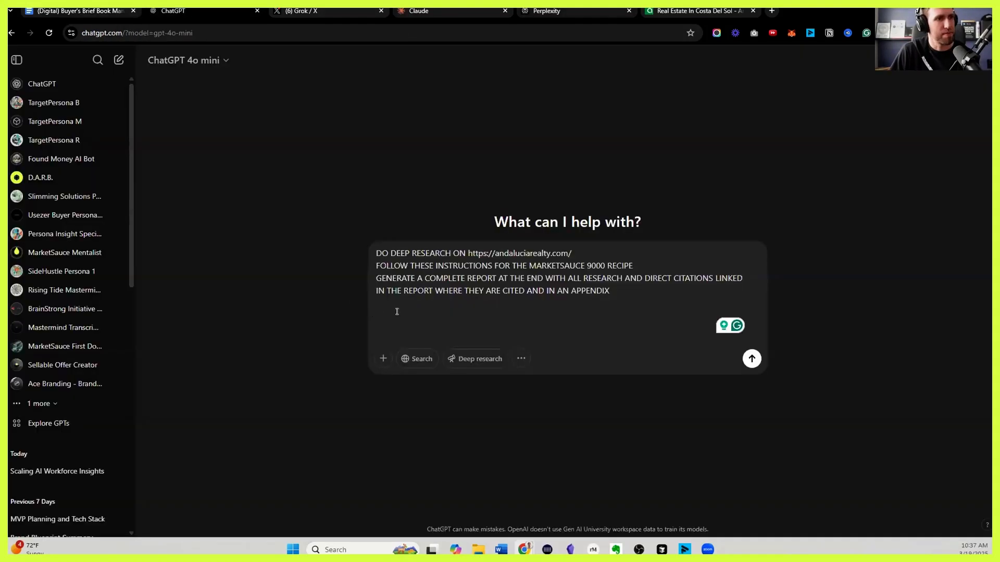
{"action": "key", "text": "ctrl+v"}
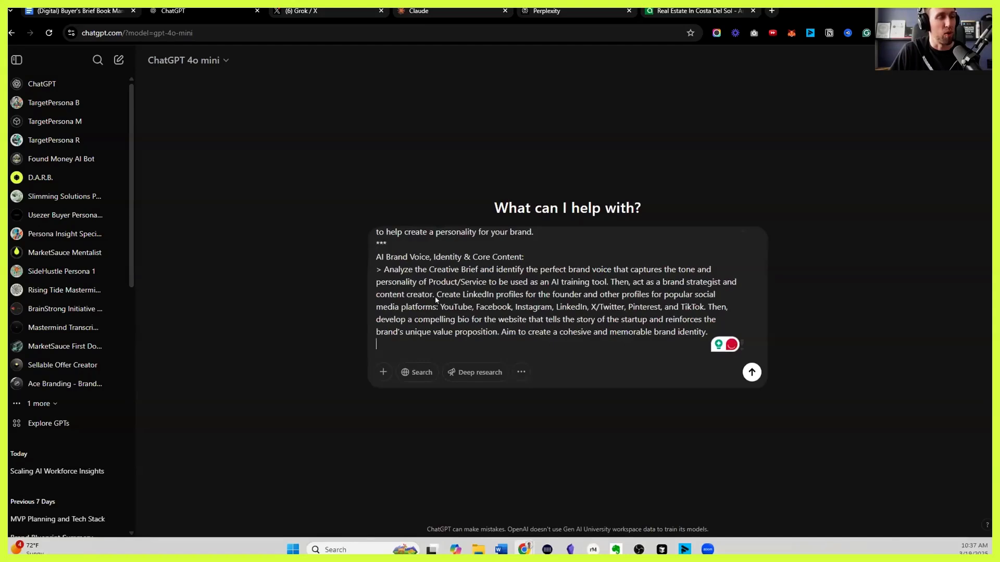
Step: Copy the manuscript's "Conclusion, Implementation Guide & Introduction" text from Section V and paste it on a new line at the end of the ChatGPT prompt
{"action": "key", "text": "ctrl+shift+Tab"}
{"action": "scroll", "coordinate": [371, 332], "scroll_direction": "down", "scroll_amount": 10}
{"action": "scroll", "coordinate": [371, 332], "scroll_direction": "down", "scroll_amount": 10}
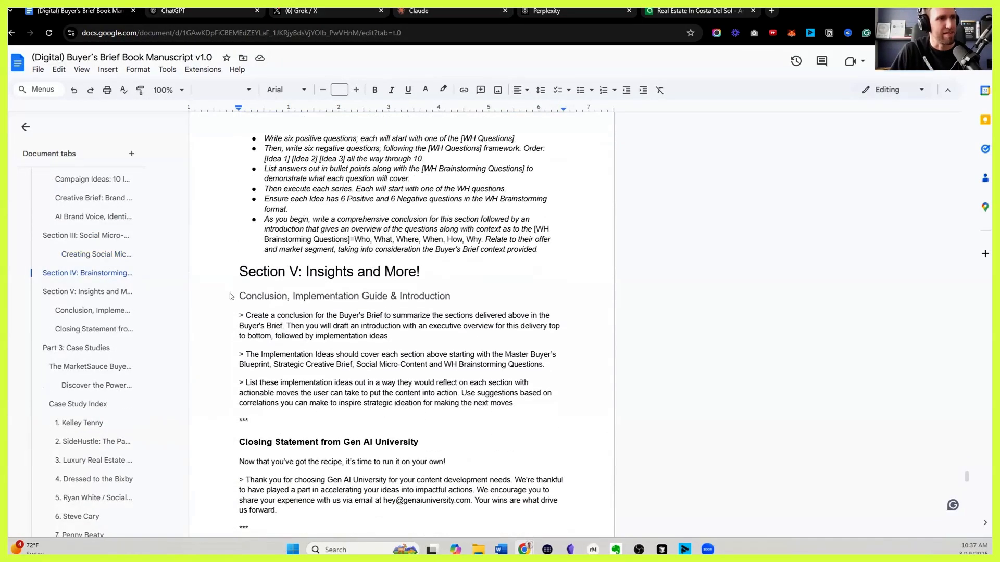
{"action": "left_click_drag", "start_coordinate": [239, 296], "coordinate": [240, 418]}
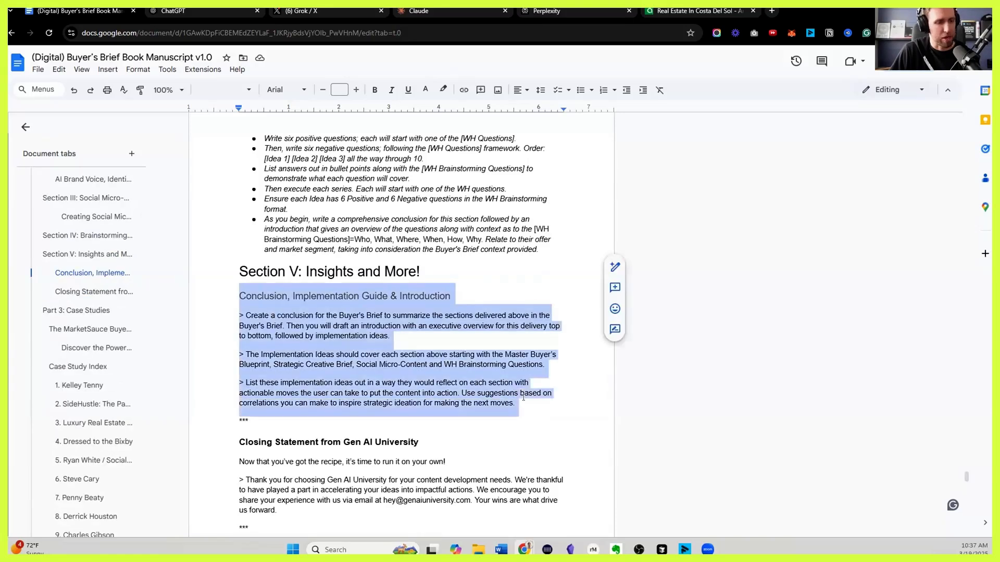
{"action": "left_click", "coordinate": [203, 9]}
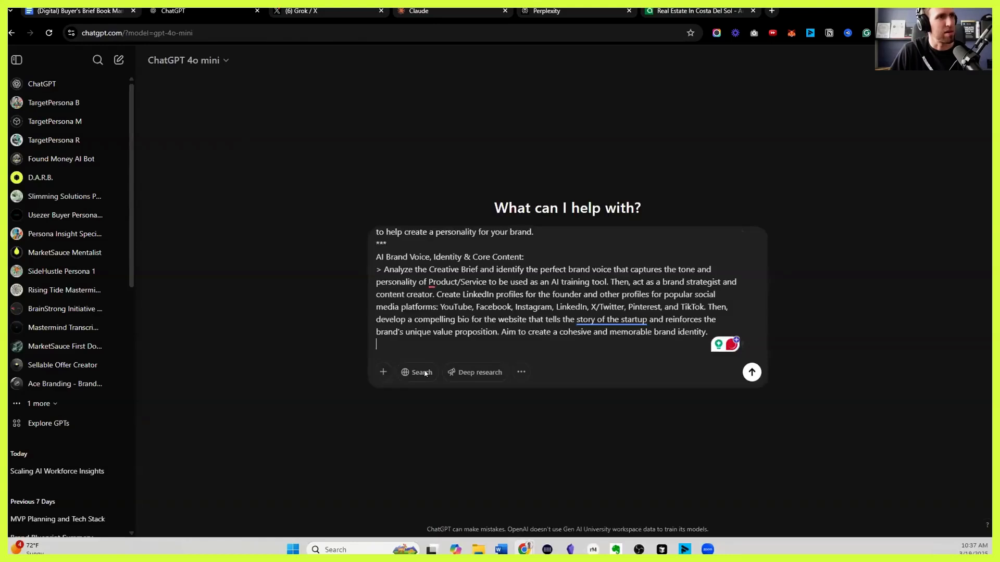
{"action": "key", "text": "shift+Return"}
{"action": "key", "text": "ctrl+v"}
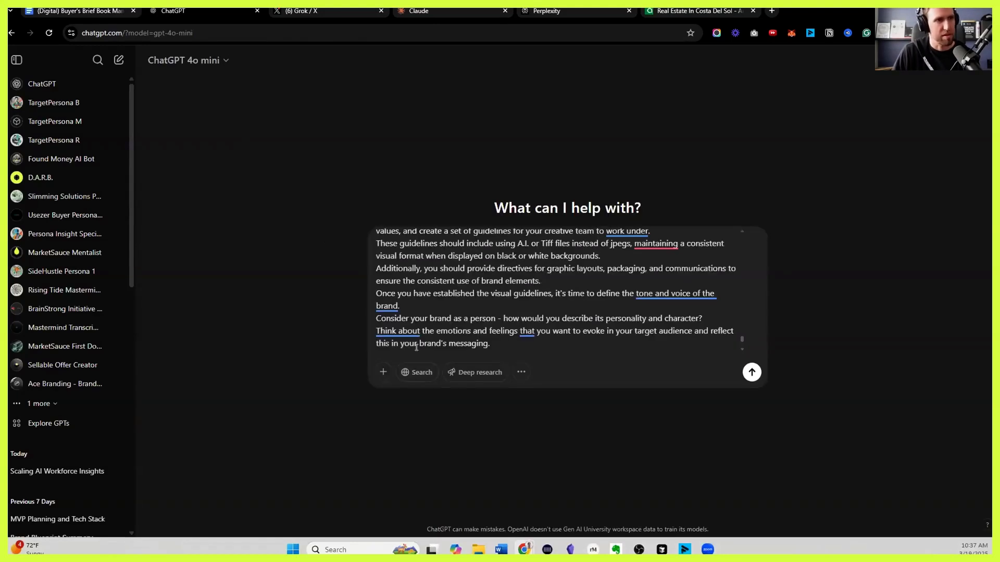
Step: Add "MarketSauce" before "Buyer's Brief" in the conclusion instructions and end the Implementation Ideas line at "Strategic Creative Brief"
{"action": "scroll", "coordinate": [492, 308], "scroll_direction": "up", "scroll_amount": 1}
{"action": "scroll", "coordinate": [492, 309], "scroll_direction": "down", "scroll_amount": 10}
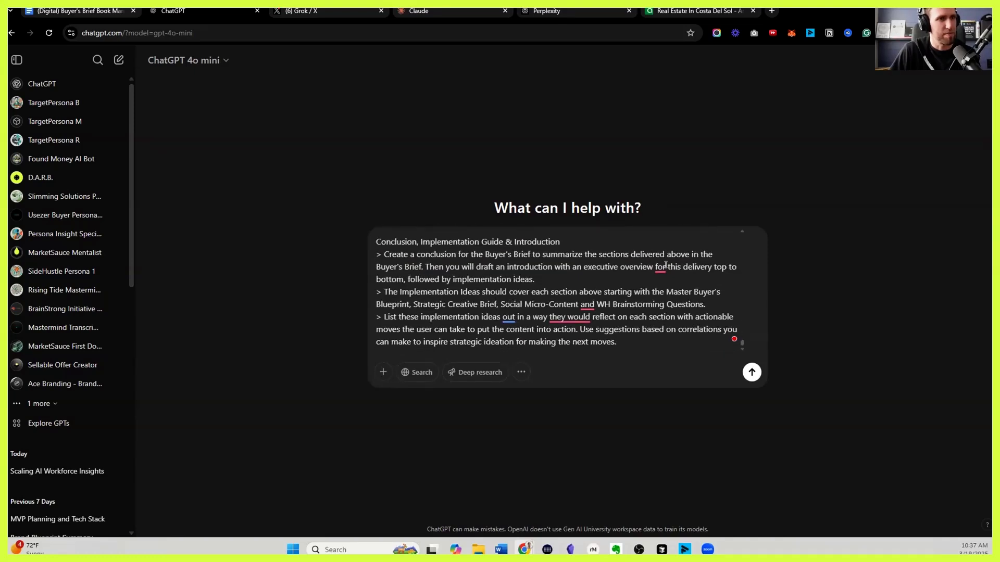
{"action": "left_click", "coordinate": [484, 250]}
{"action": "type", "text": "MarketSauce"}
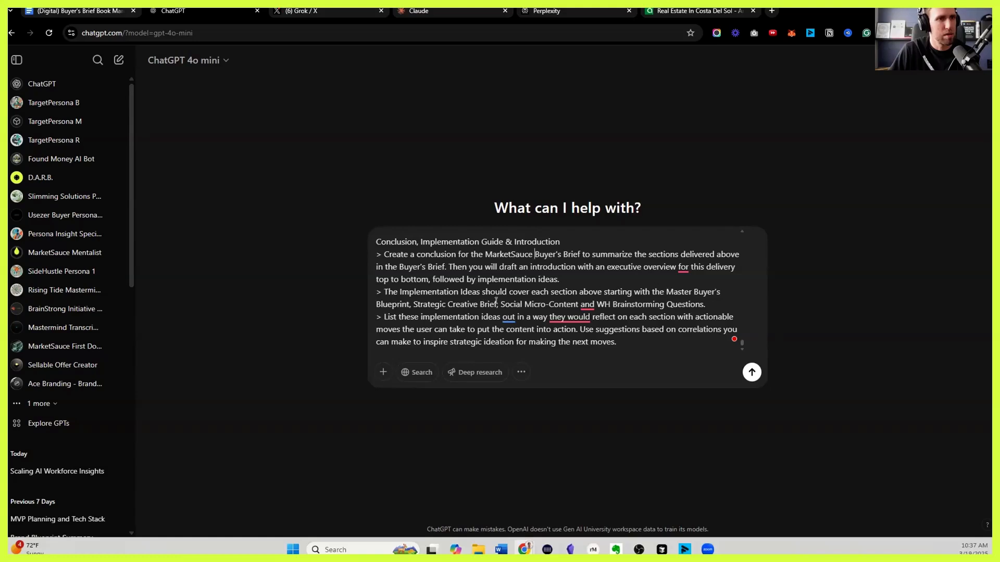
{"action": "left_click_drag", "start_coordinate": [663, 304], "coordinate": [706, 305]}
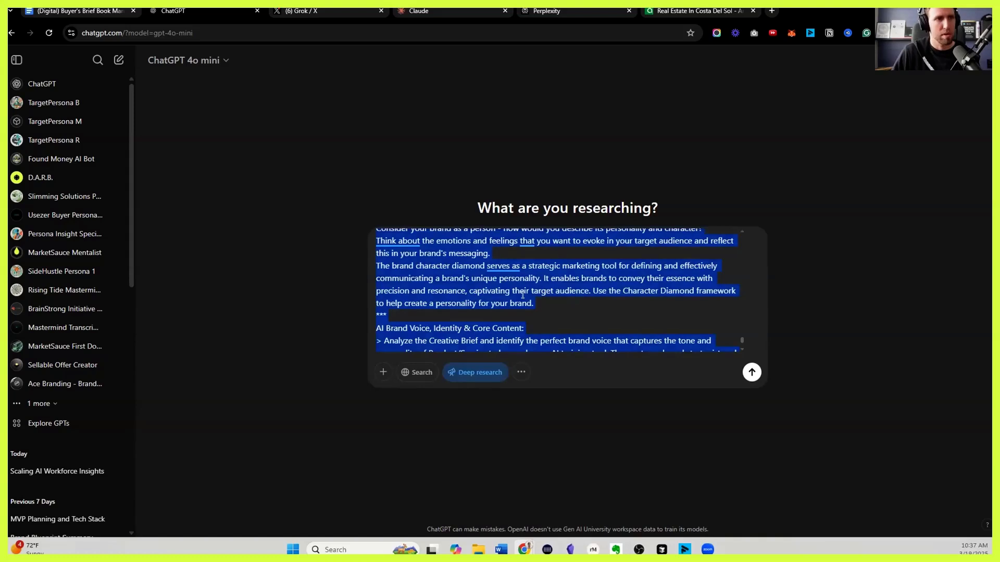
Step: Check the andaluciarealty.com address in the prompt's opening line and submit the completed prompt as a deep research request
{"action": "scroll", "coordinate": [523, 296], "scroll_direction": "up", "scroll_amount": 15}
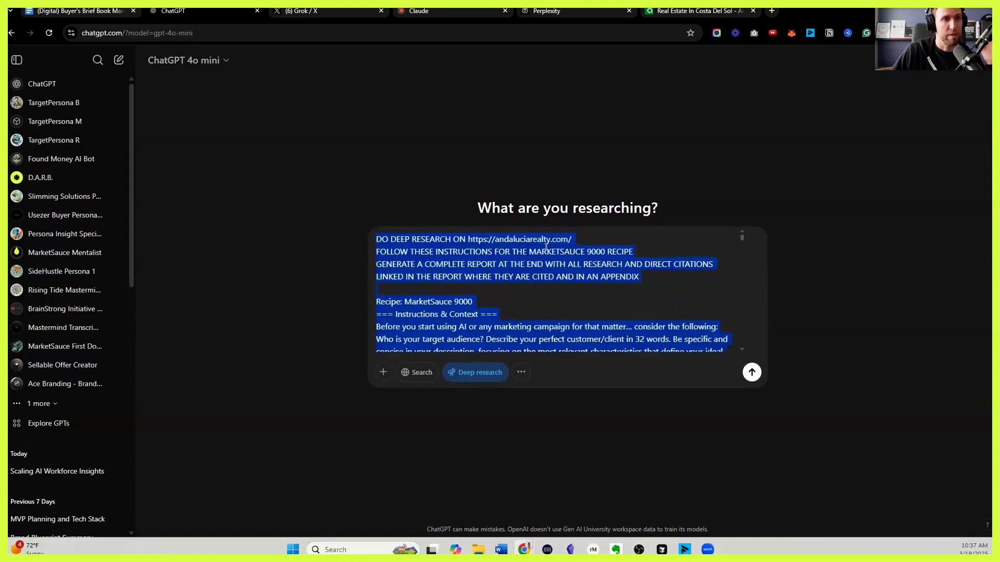
{"action": "left_click", "coordinate": [522, 239]}
{"action": "left_click", "coordinate": [573, 239], "text": "shift"}
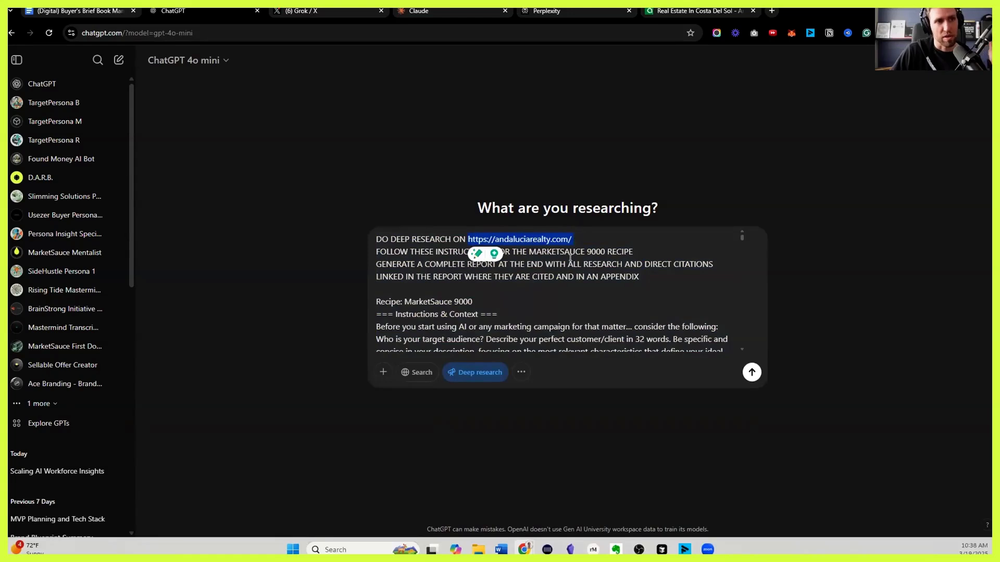
{"action": "key", "text": "Return"}
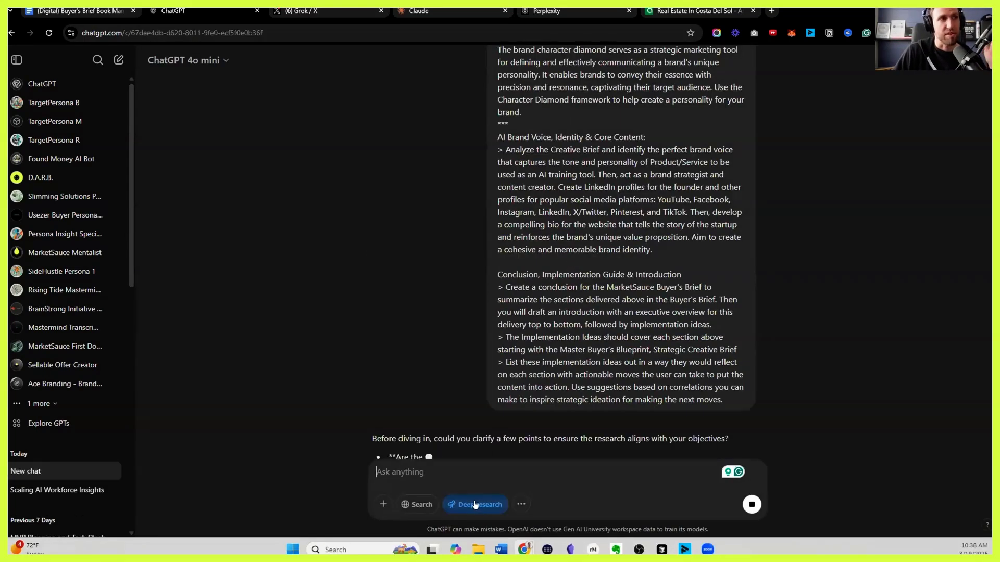
Step: Answer ChatGPT's clarifying questions about the research scope with "Everything" to start the research
{"action": "scroll", "coordinate": [236, 227], "scroll_direction": "down", "scroll_amount": 2}
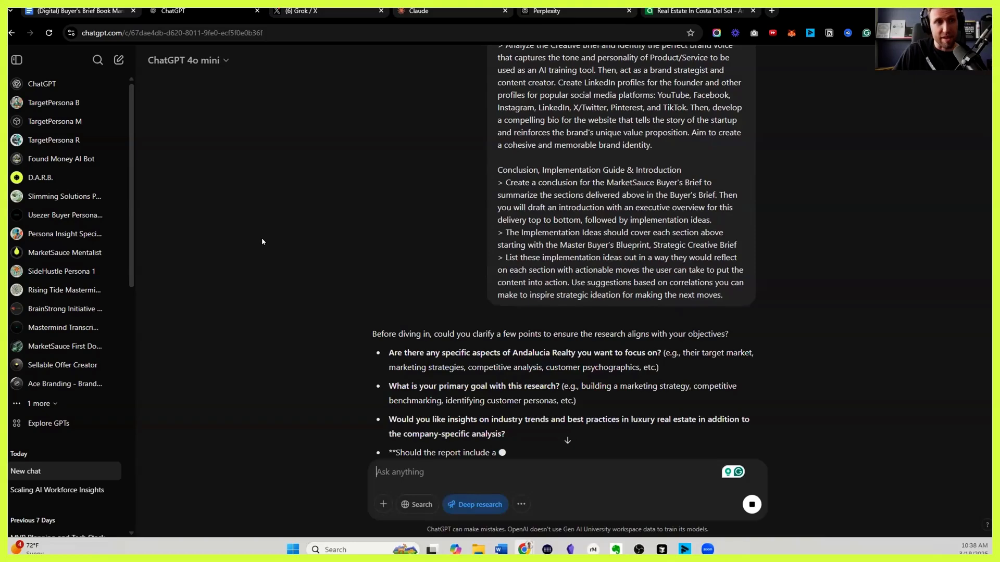
{"action": "type", "text": "Everything"}
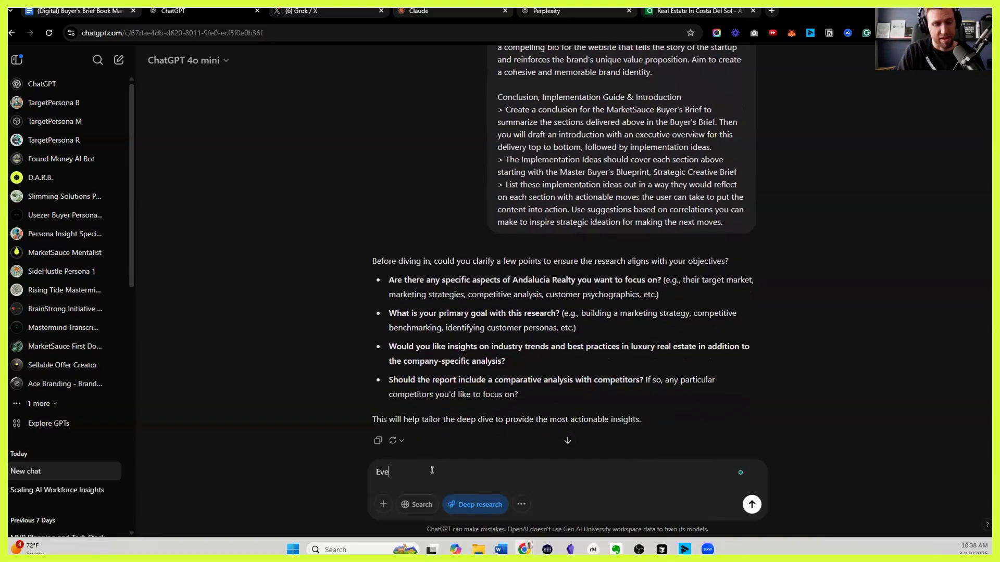
{"action": "key", "text": "Return"}
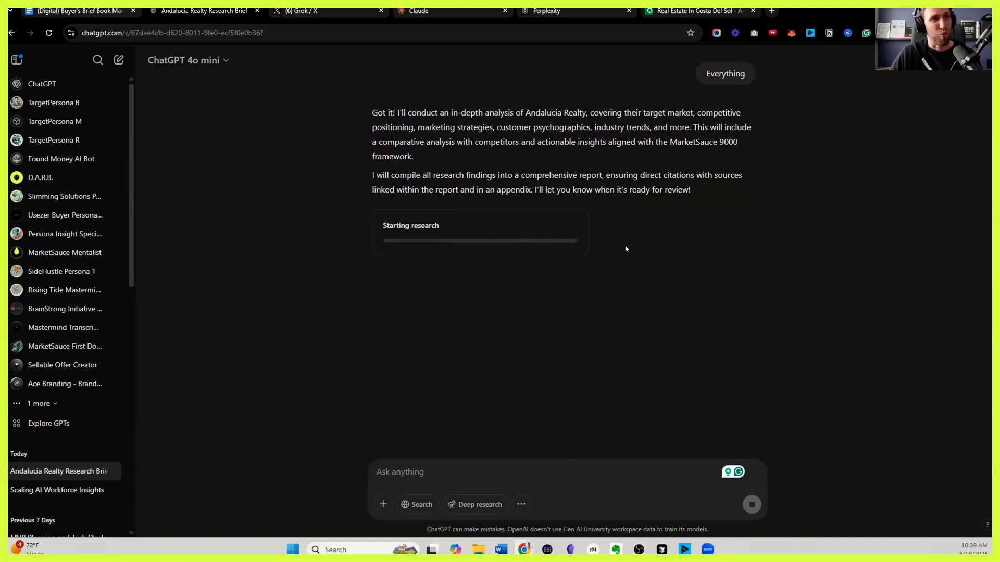
Step: Copy the submitted prompt from the ChatGPT conversation and run it in Claude with the Explanatory response style
{"action": "scroll", "coordinate": [653, 269], "scroll_direction": "up", "scroll_amount": 10}
{"action": "scroll", "coordinate": [648, 259], "scroll_direction": "down", "scroll_amount": 6}
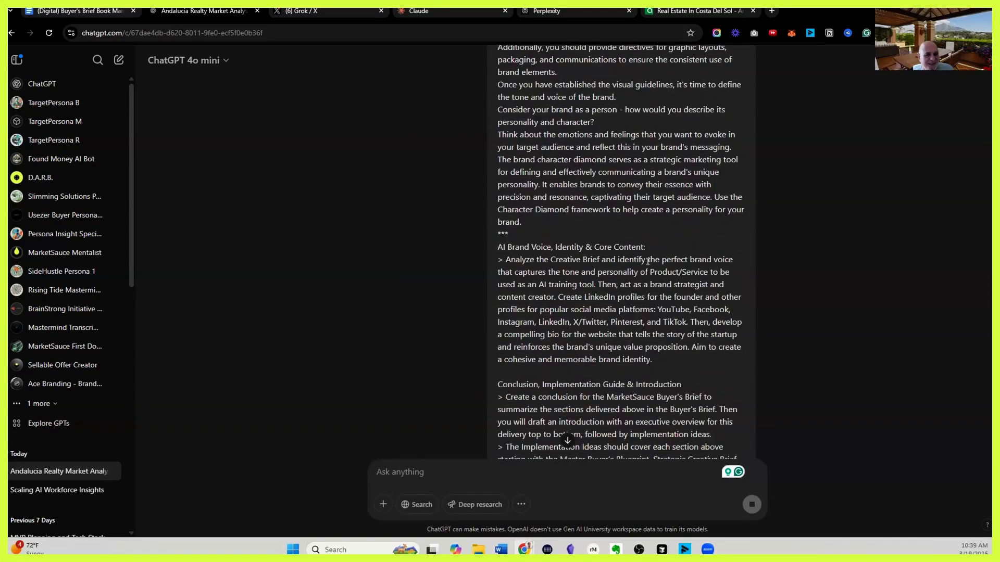
{"action": "left_click_drag", "start_coordinate": [722, 248], "coordinate": [498, 92]}
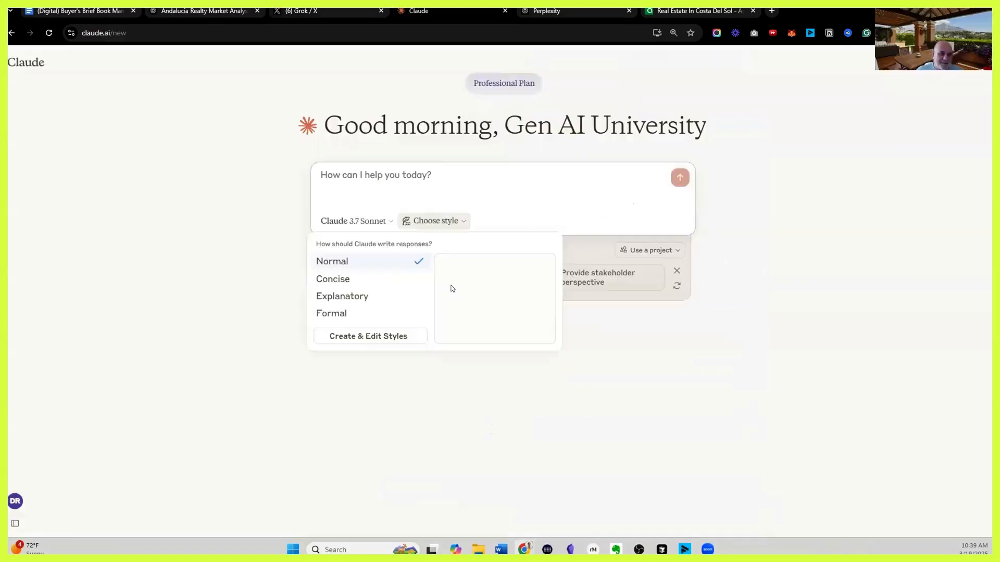
{"action": "left_click", "coordinate": [343, 296]}
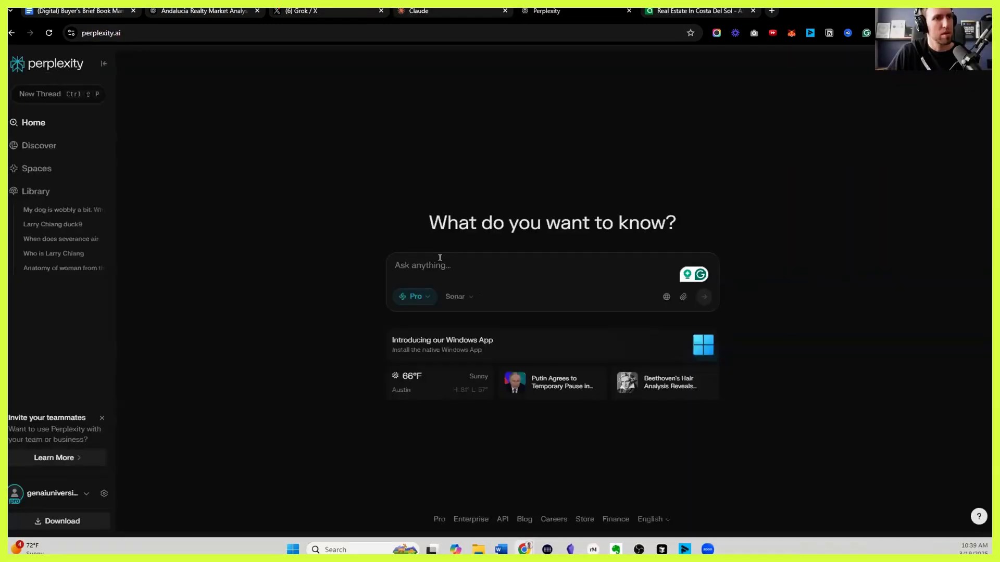
Step: Paste the MarketSauce 9000 prompt into Perplexity, set the mode to Deep Research, and submit it
{"action": "key", "text": "ctrl+v"}
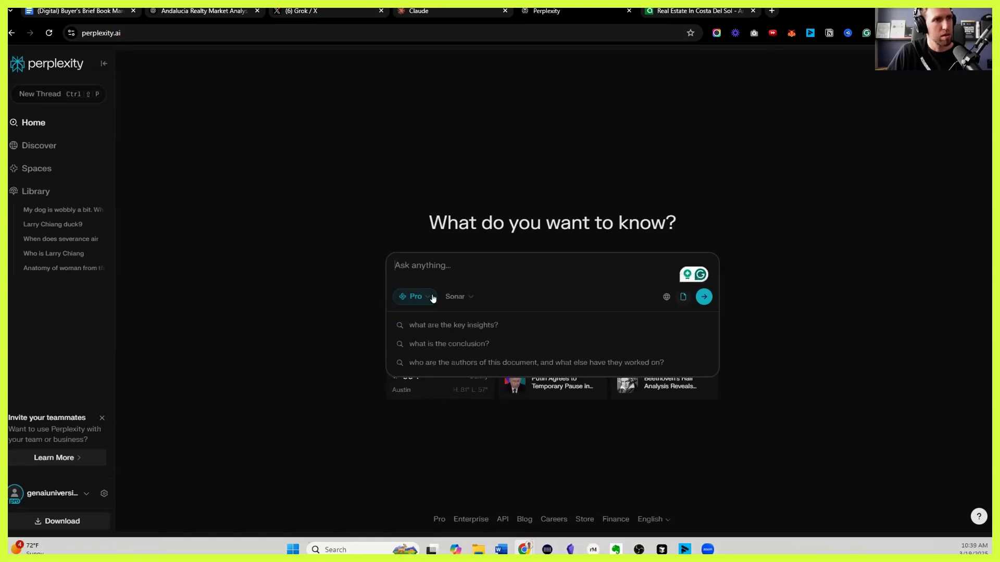
{"action": "left_click", "coordinate": [415, 296]}
{"action": "left_click", "coordinate": [432, 394]}
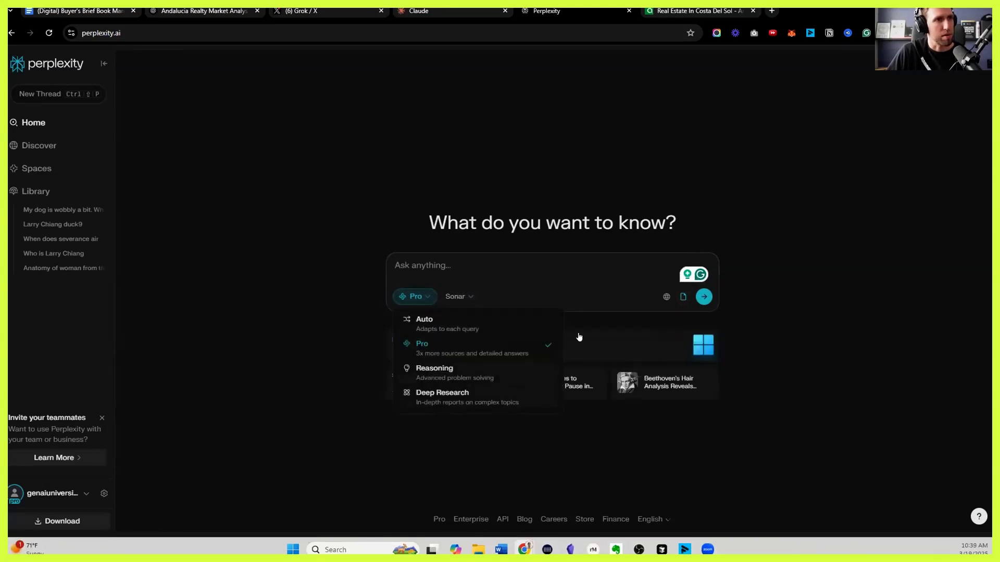
{"action": "left_click", "coordinate": [703, 297]}
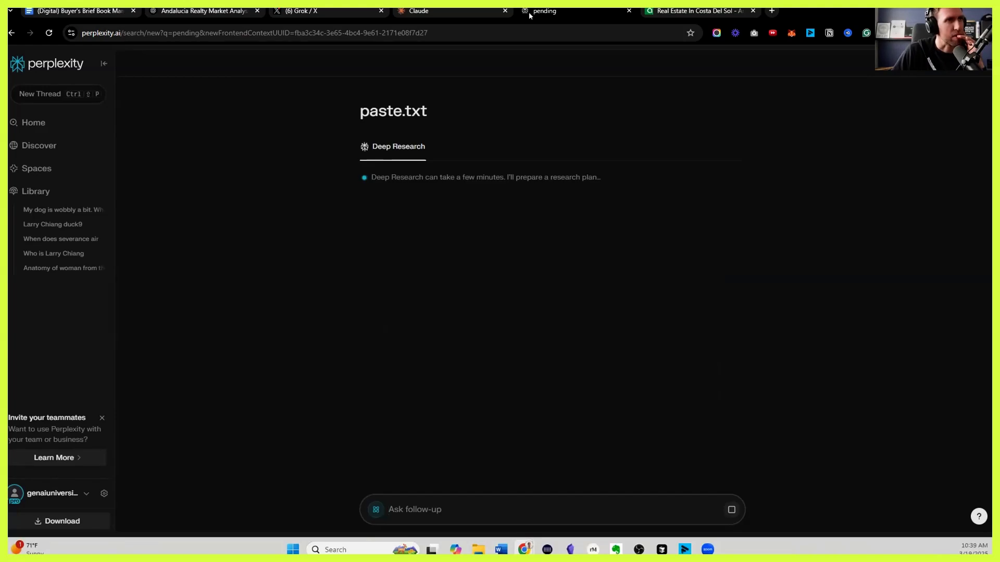
Step: Check the research progress across the Claude, Grok, ChatGPT and Perplexity sessions
{"action": "left_click", "coordinate": [460, 13]}
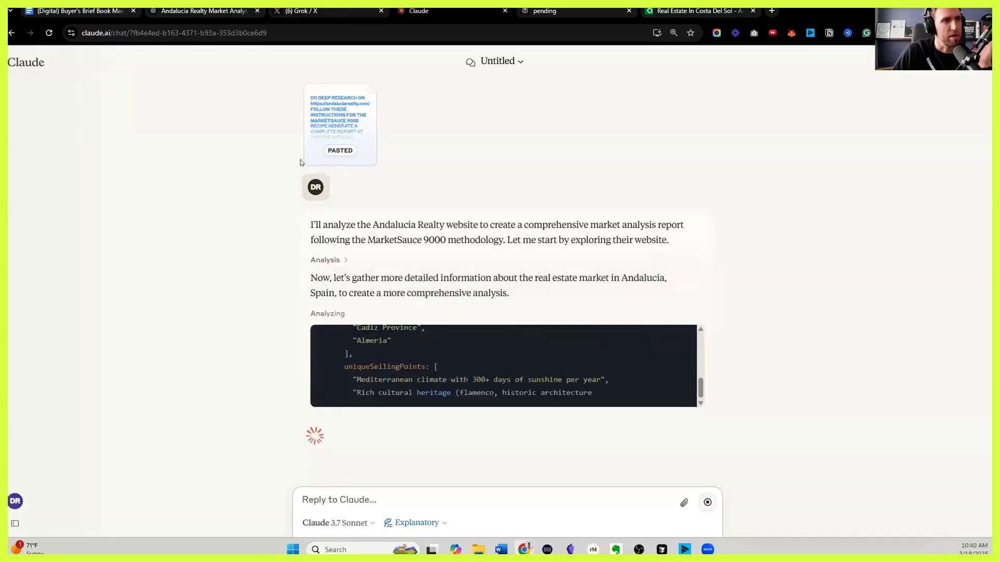
{"action": "left_click", "coordinate": [346, 11]}
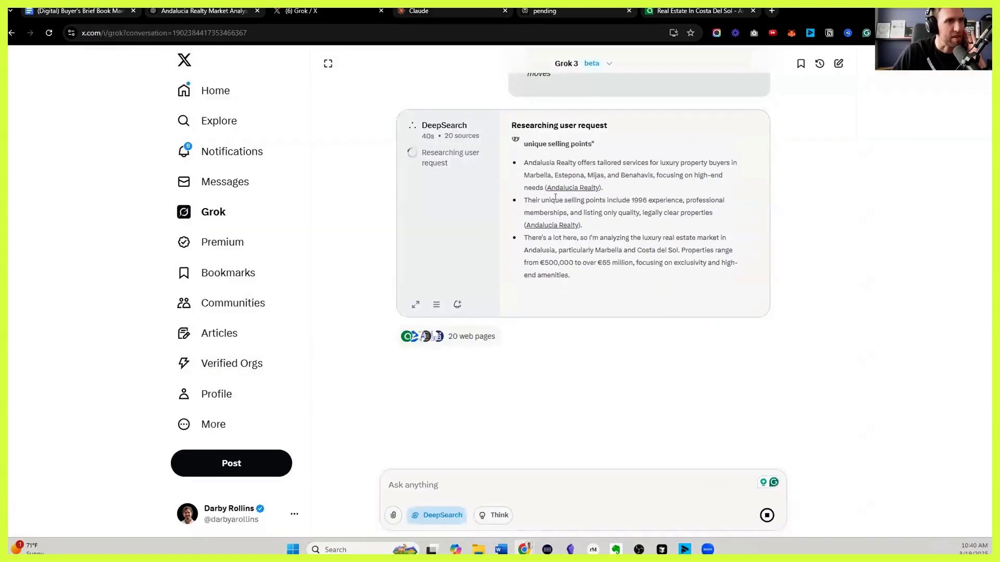
{"action": "left_click", "coordinate": [214, 10]}
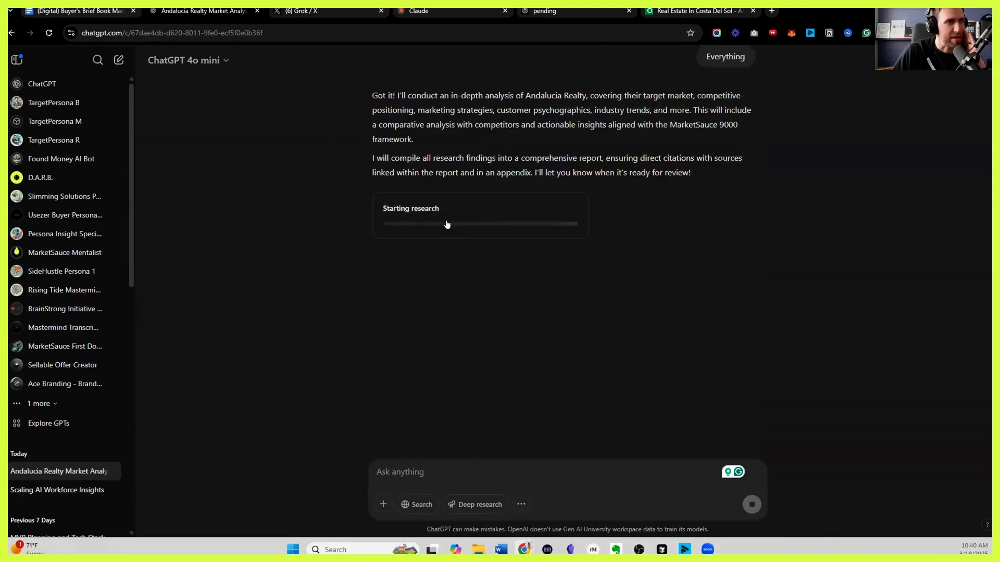
{"action": "left_click", "coordinate": [551, 12]}
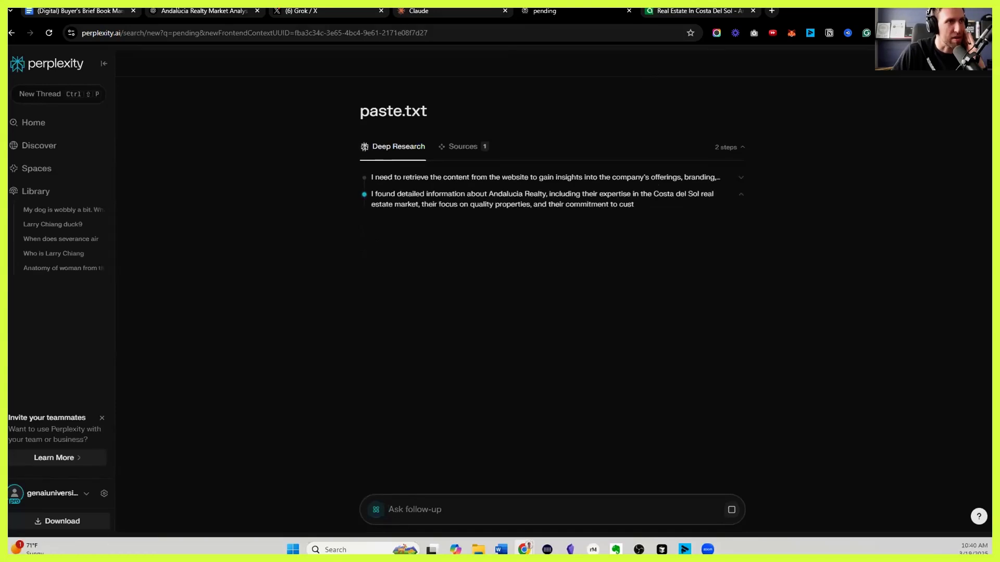
{"action": "left_click", "coordinate": [212, 9]}
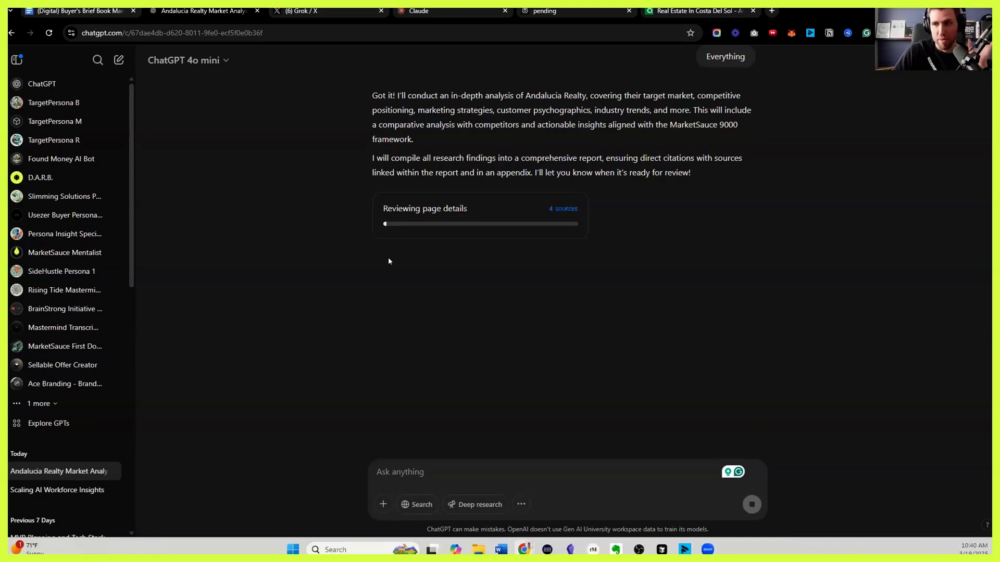
{"action": "left_click", "coordinate": [593, 10]}
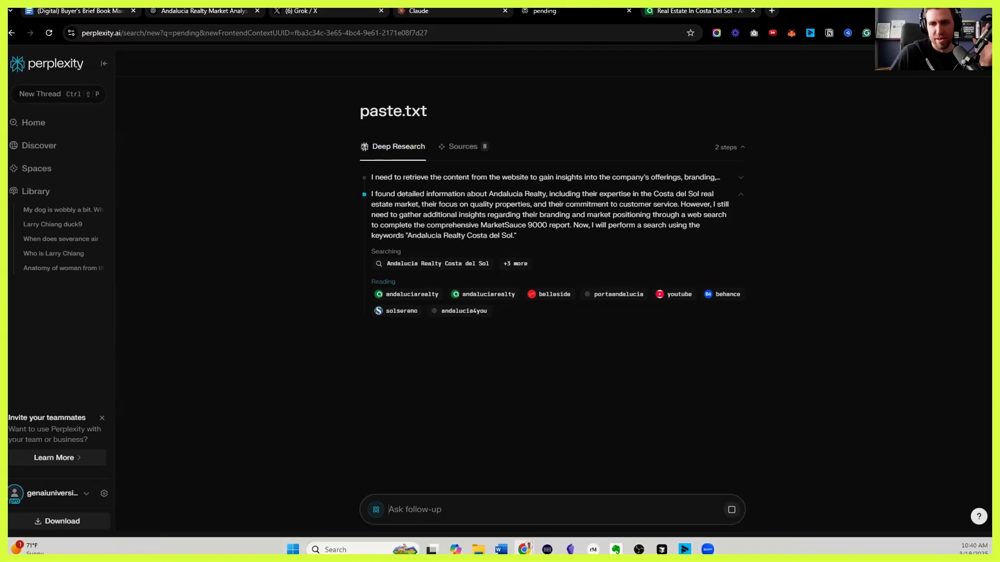
{"action": "left_click", "coordinate": [454, 12]}
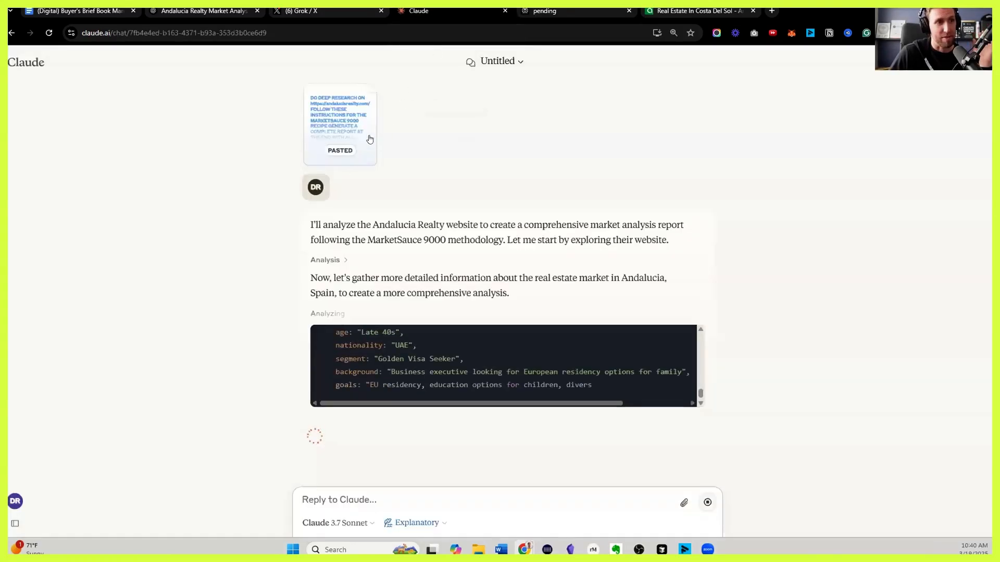
{"action": "left_click", "coordinate": [334, 11]}
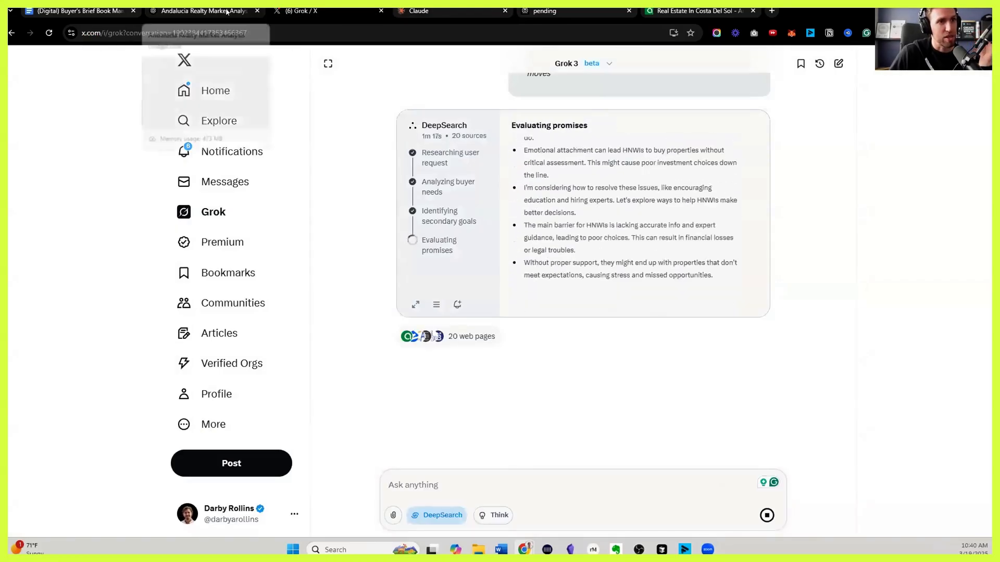
{"action": "left_click", "coordinate": [226, 12]}
{"action": "left_click", "coordinate": [331, 11]}
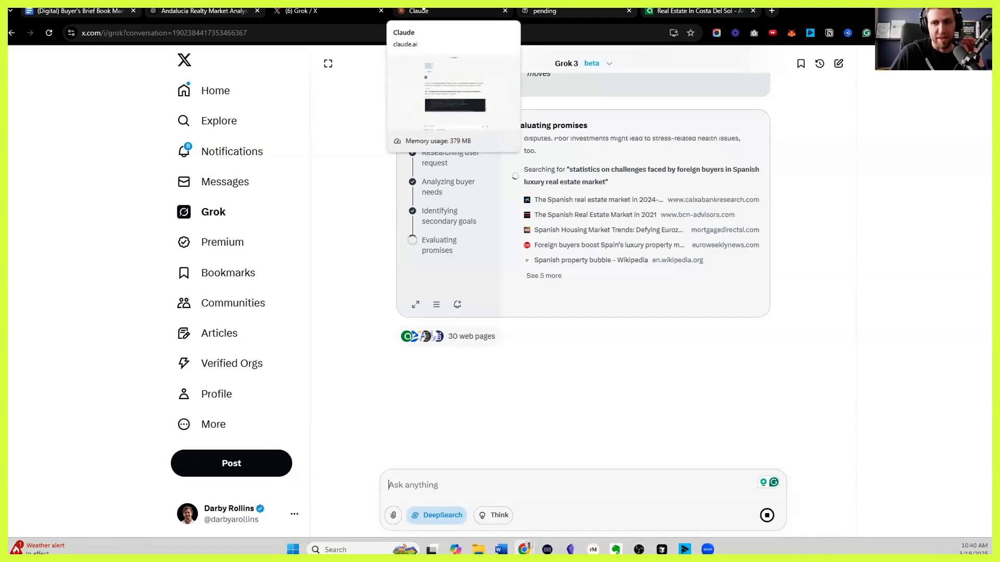
{"action": "left_click", "coordinate": [423, 10]}
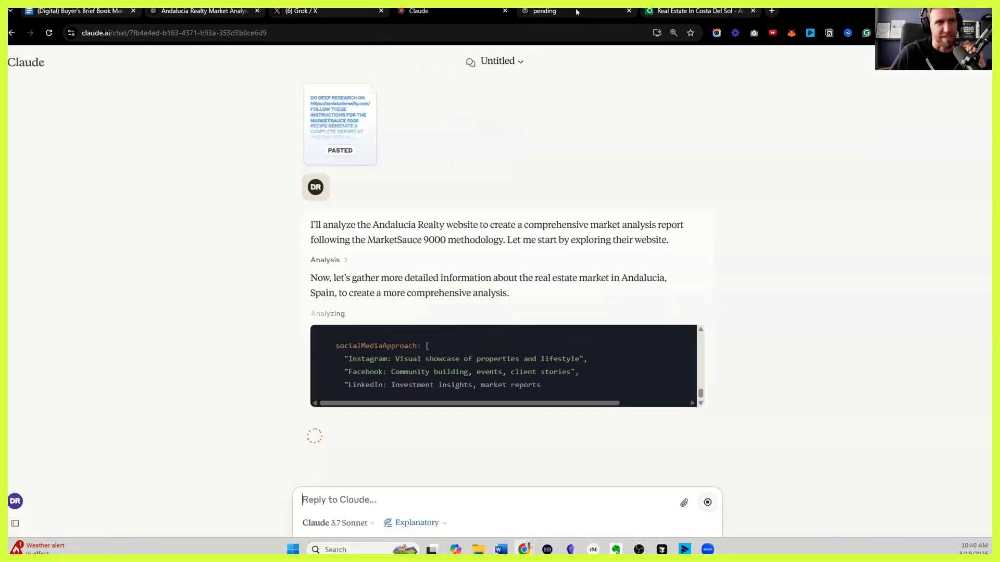
{"action": "mouse_move", "coordinate": [576, 11]}
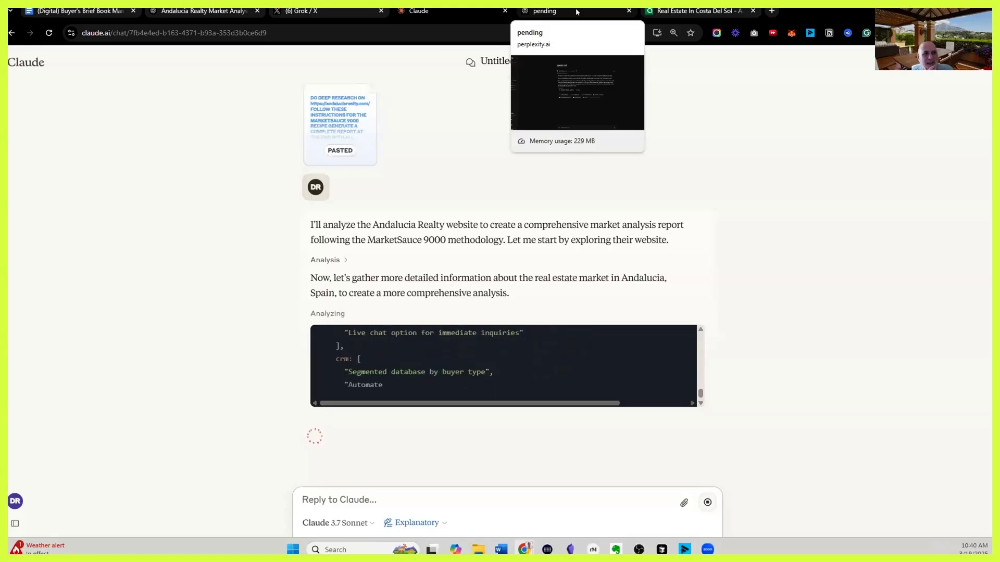
{"action": "left_click", "coordinate": [359, 13]}
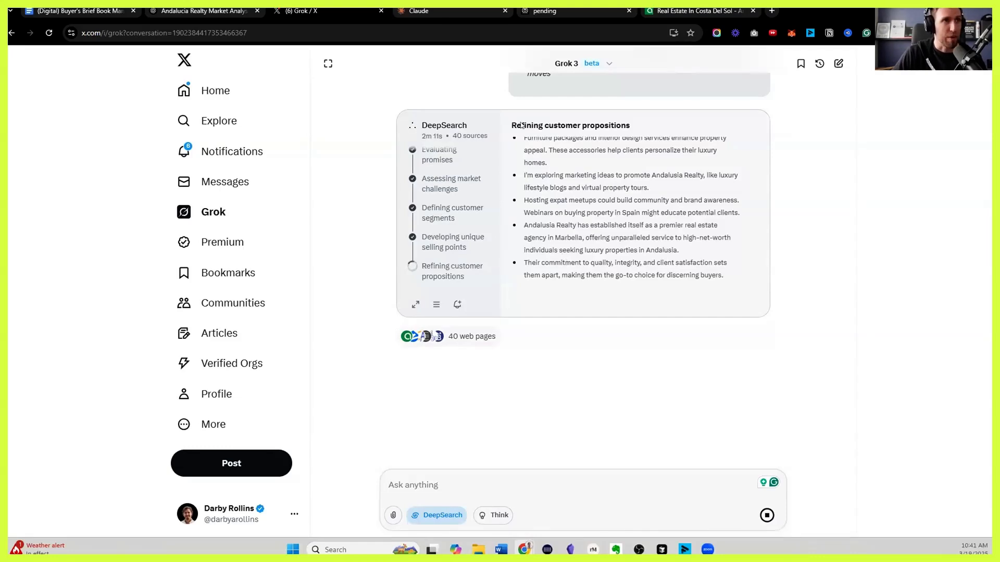
{"action": "key", "text": "ctrl+shift+Tab"}
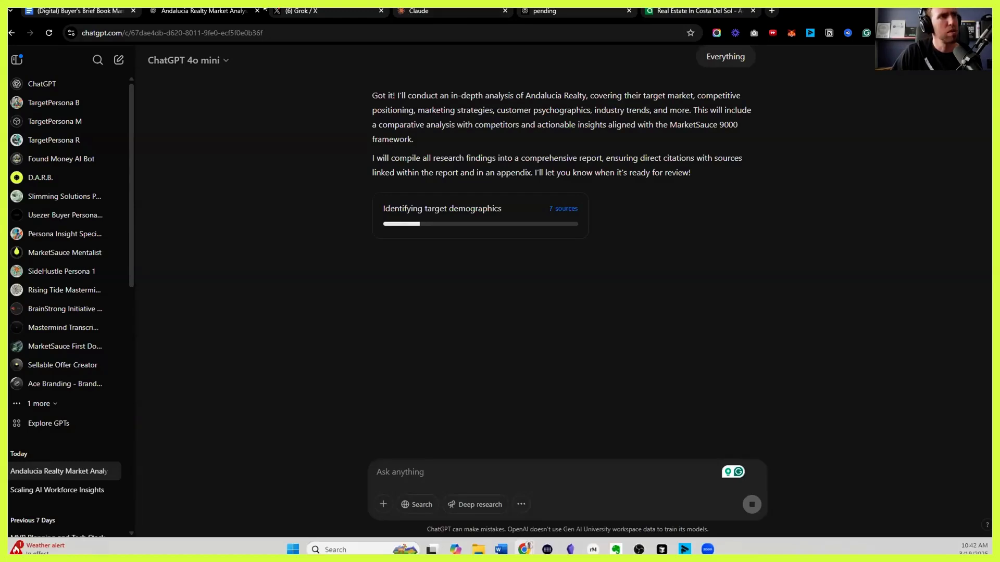
Step: Review the Grok and Claude outputs, and read the Perplexity report from its summary through the target market segmentation section
{"action": "left_click", "coordinate": [281, 11]}
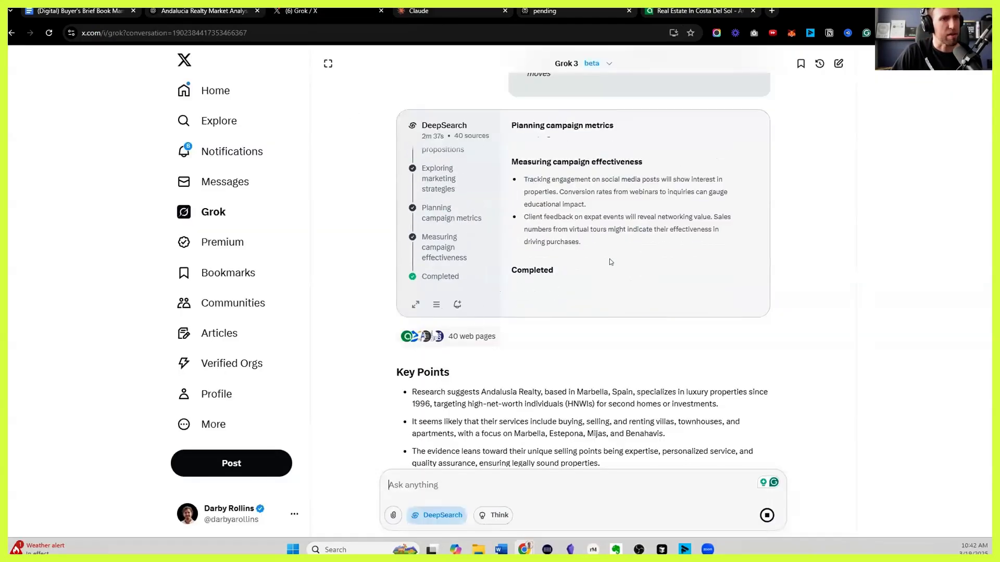
{"action": "key", "text": "ctrl+Tab"}
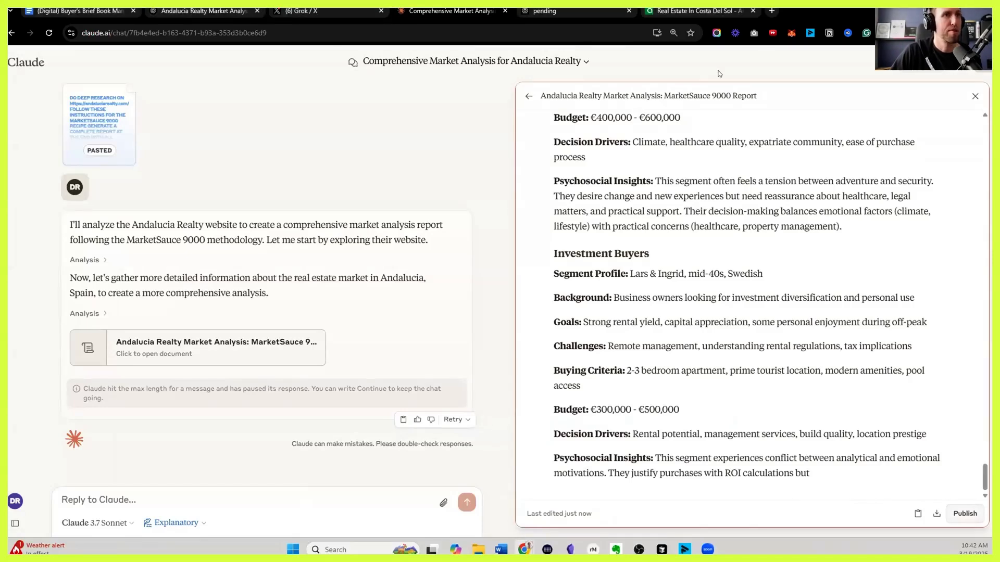
{"action": "left_click", "coordinate": [563, 11]}
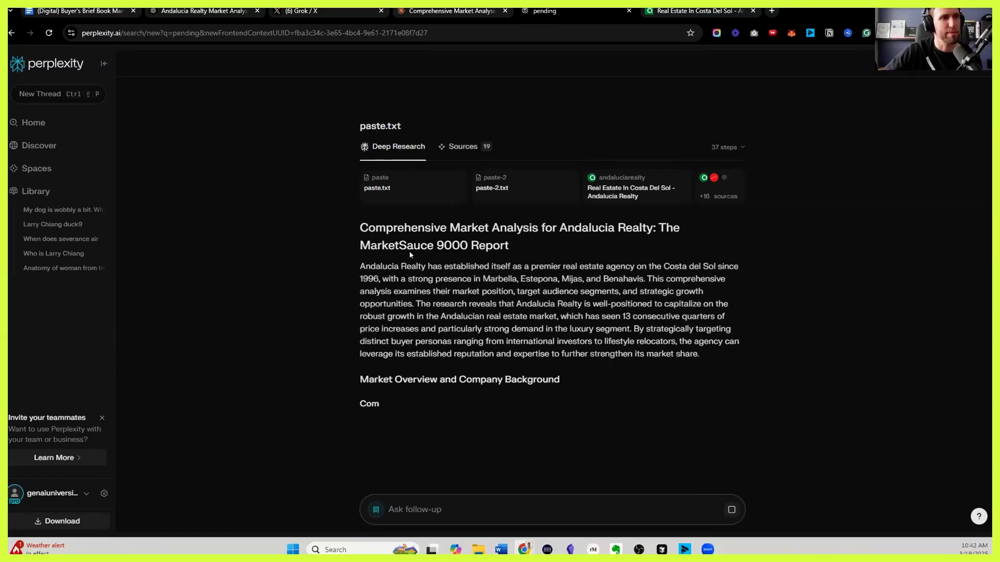
{"action": "scroll", "coordinate": [362, 170], "scroll_direction": "down", "scroll_amount": 2}
{"action": "left_click_drag", "start_coordinate": [355, 152], "coordinate": [754, 240]}
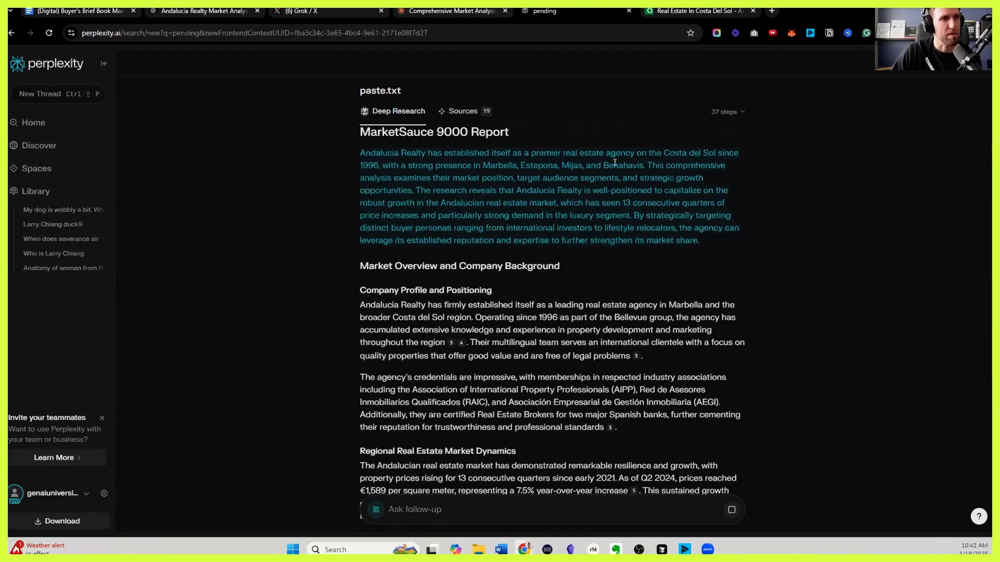
{"action": "left_click", "coordinate": [658, 165]}
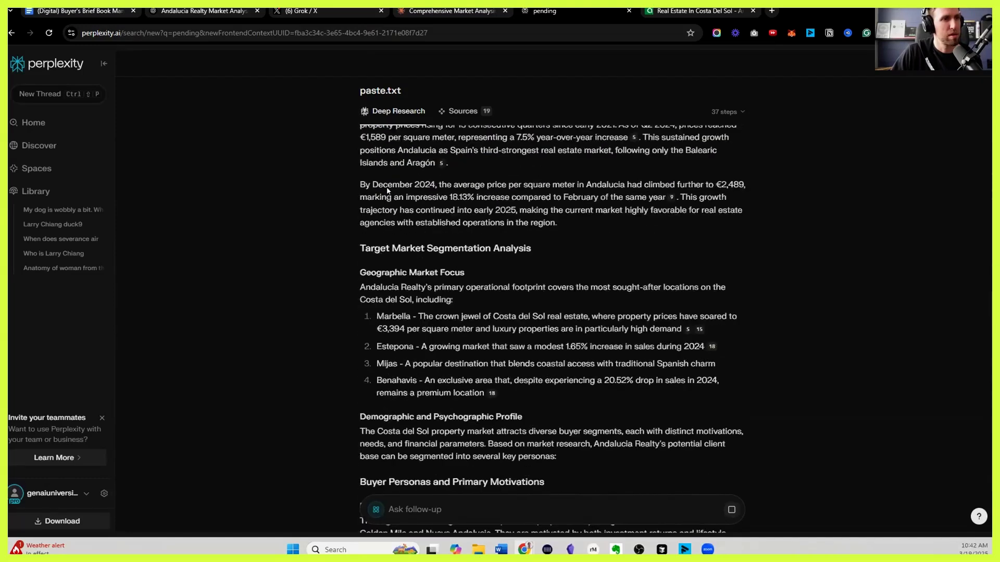
Step: Retry the paused MarketSauce 9000 response in Claude with extended thinking
{"action": "left_click", "coordinate": [475, 13]}
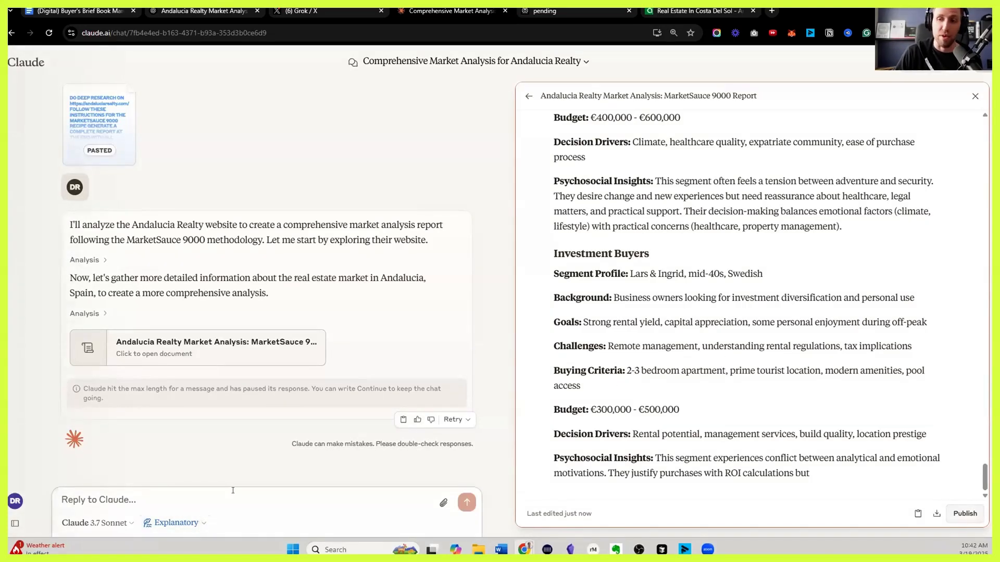
{"action": "left_click", "coordinate": [200, 529]}
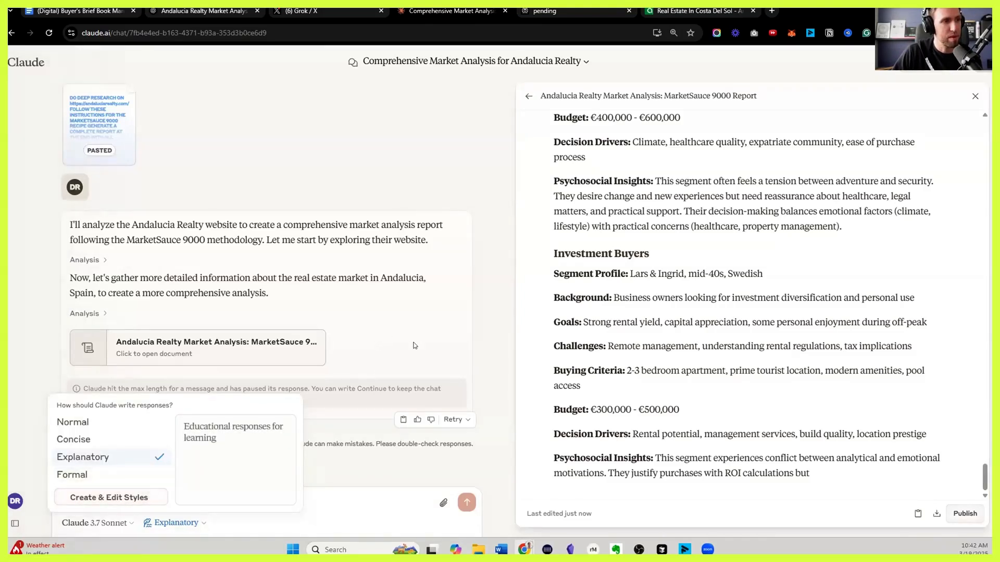
{"action": "left_click", "coordinate": [479, 405]}
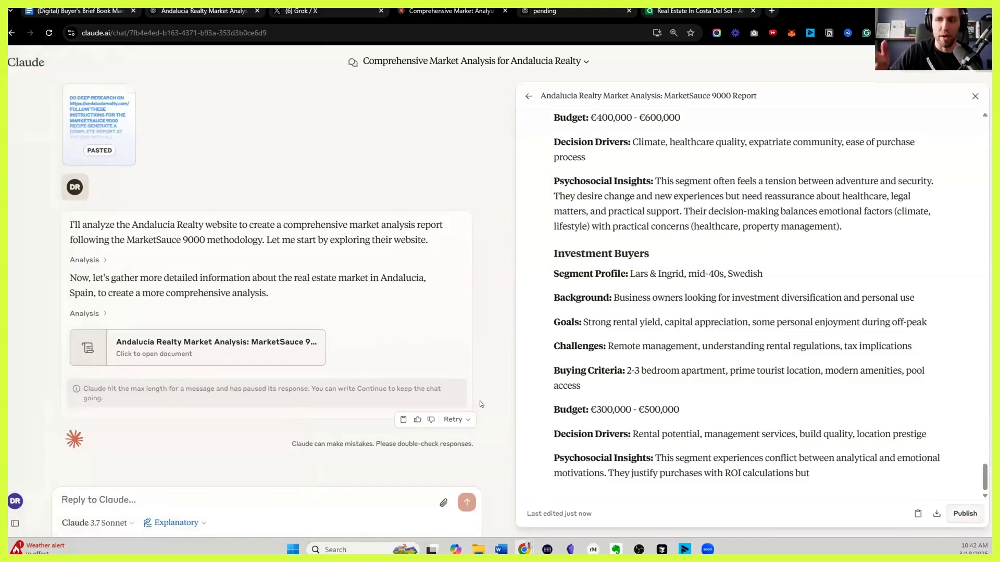
{"action": "left_click", "coordinate": [457, 421]}
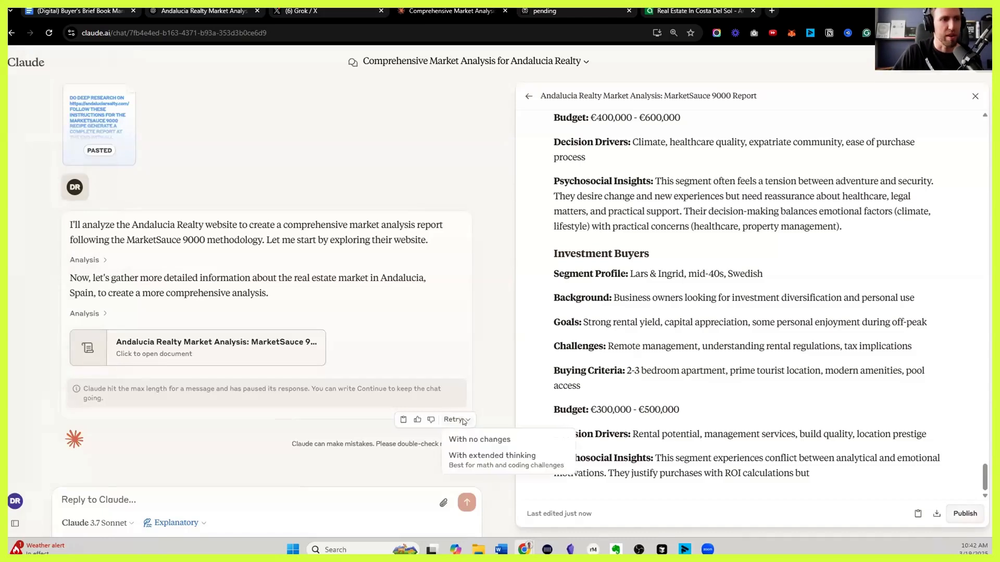
{"action": "left_click", "coordinate": [495, 463]}
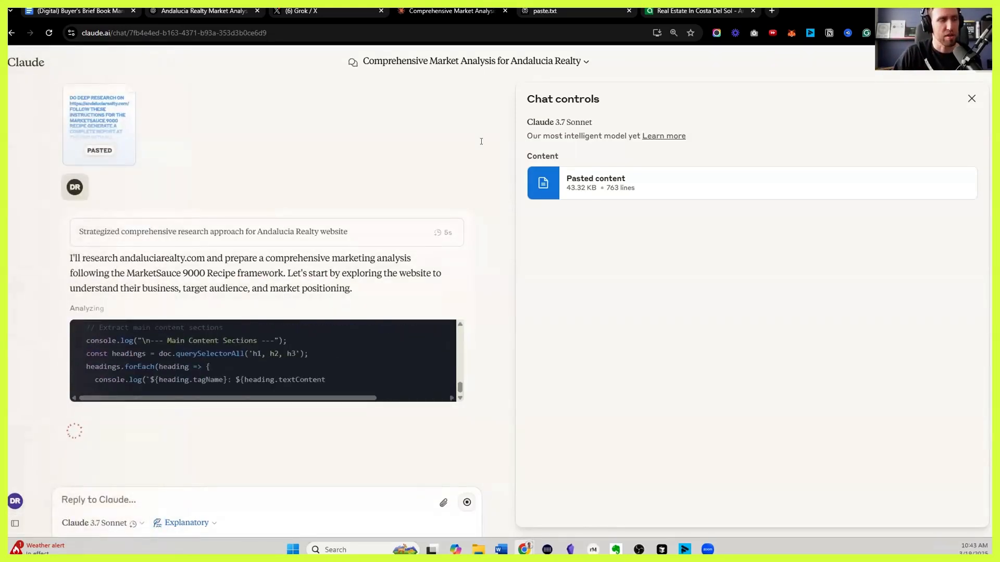
Step: Review the Grok report's DeepSearch stages, key points, overview, services, unique selling points and the start of its survey note
{"action": "left_click", "coordinate": [308, 11]}
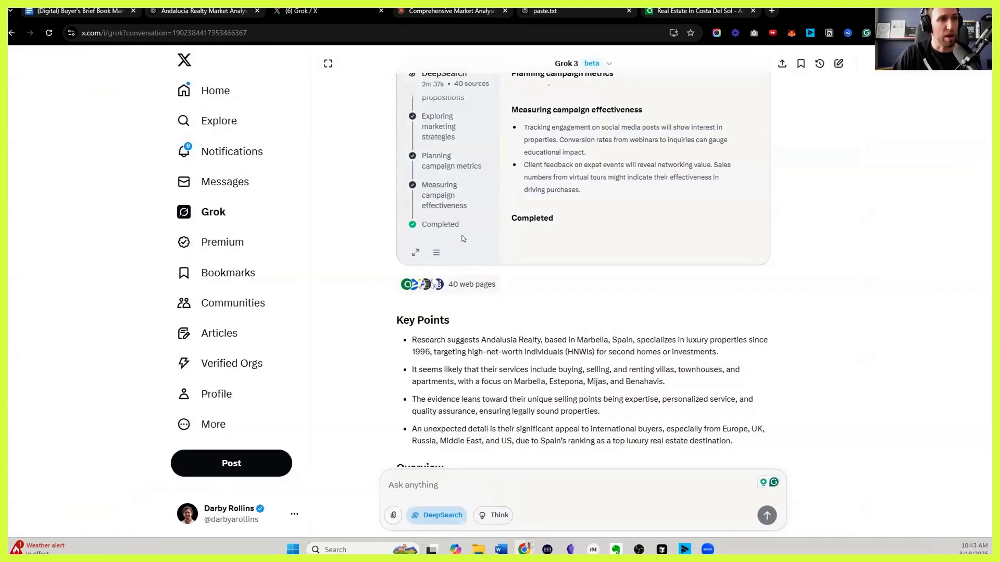
{"action": "scroll", "coordinate": [463, 238], "scroll_direction": "down", "scroll_amount": 2}
{"action": "scroll", "coordinate": [463, 237], "scroll_direction": "up", "scroll_amount": 7}
{"action": "scroll", "coordinate": [447, 182], "scroll_direction": "down", "scroll_amount": 4}
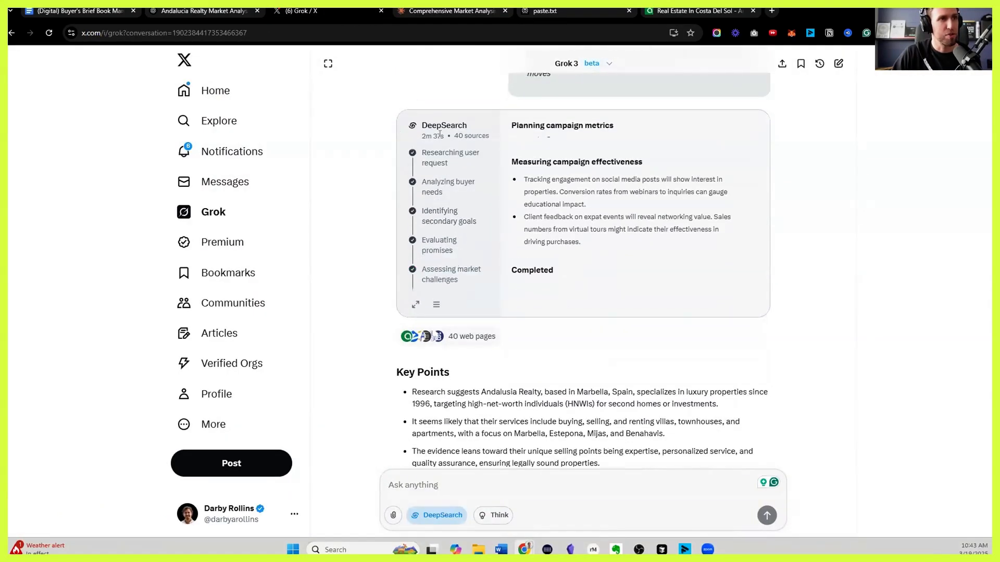
{"action": "scroll", "coordinate": [457, 191], "scroll_direction": "down", "scroll_amount": 3}
{"action": "scroll", "coordinate": [388, 252], "scroll_direction": "down", "scroll_amount": 6}
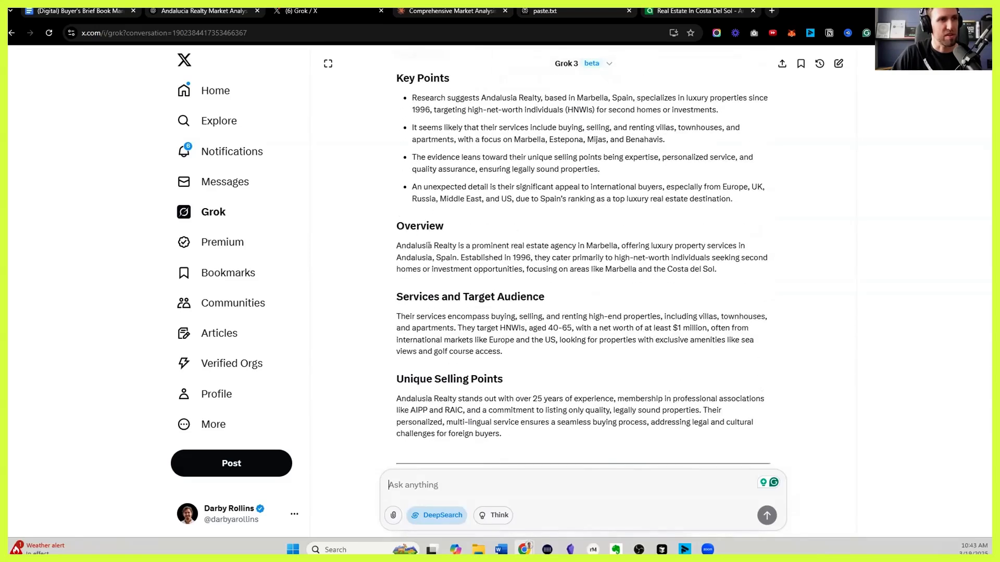
{"action": "scroll", "coordinate": [421, 238], "scroll_direction": "down", "scroll_amount": 3}
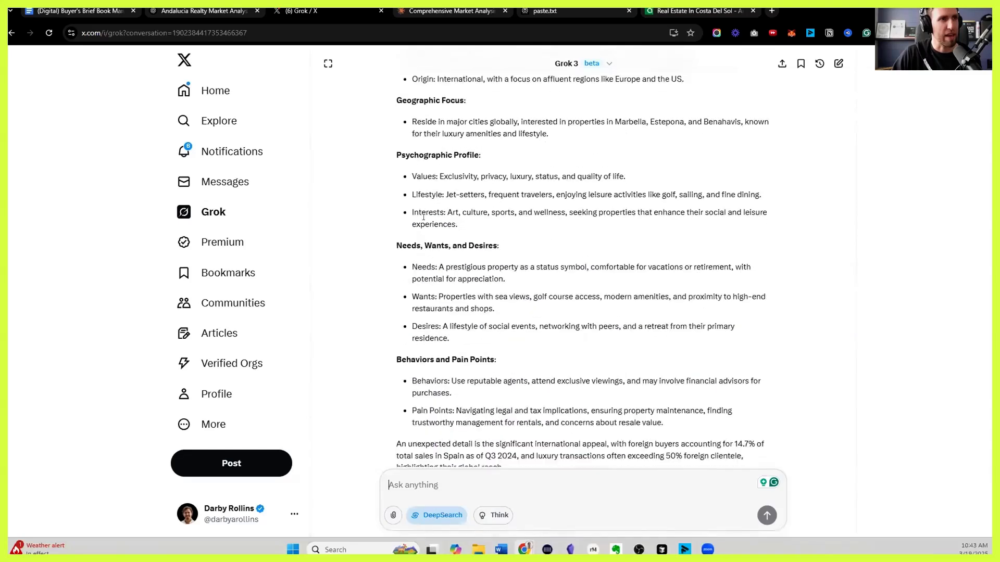
{"action": "scroll", "coordinate": [427, 221], "scroll_direction": "down", "scroll_amount": 3}
{"action": "scroll", "coordinate": [411, 257], "scroll_direction": "up", "scroll_amount": 3}
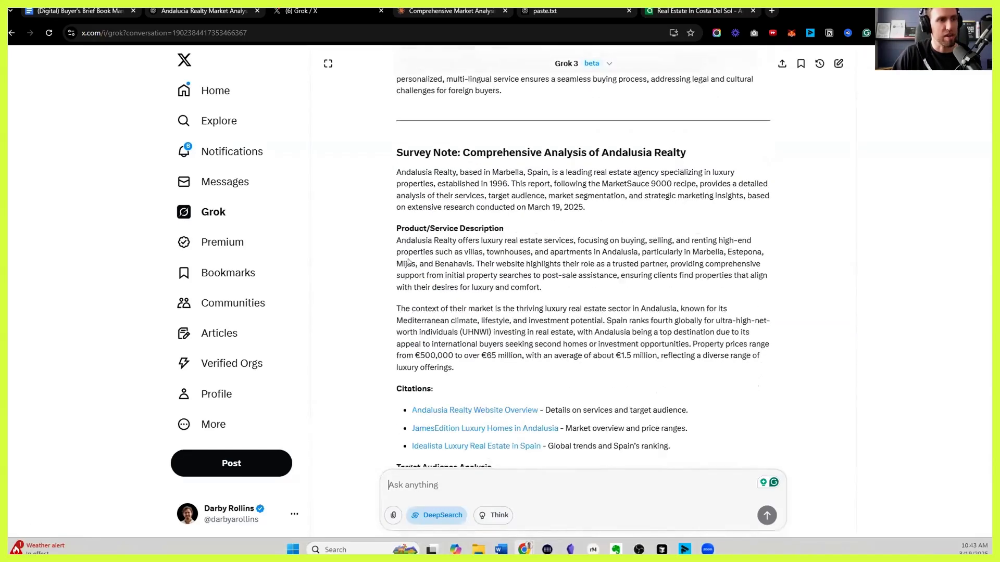
Step: Read the Grok report's target audience analysis, from demographic details through the psychosocial deep-dive
{"action": "scroll", "coordinate": [404, 278], "scroll_direction": "down", "scroll_amount": 1}
{"action": "scroll", "coordinate": [412, 267], "scroll_direction": "down", "scroll_amount": 1}
{"action": "left_click_drag", "start_coordinate": [406, 220], "coordinate": [618, 265]}
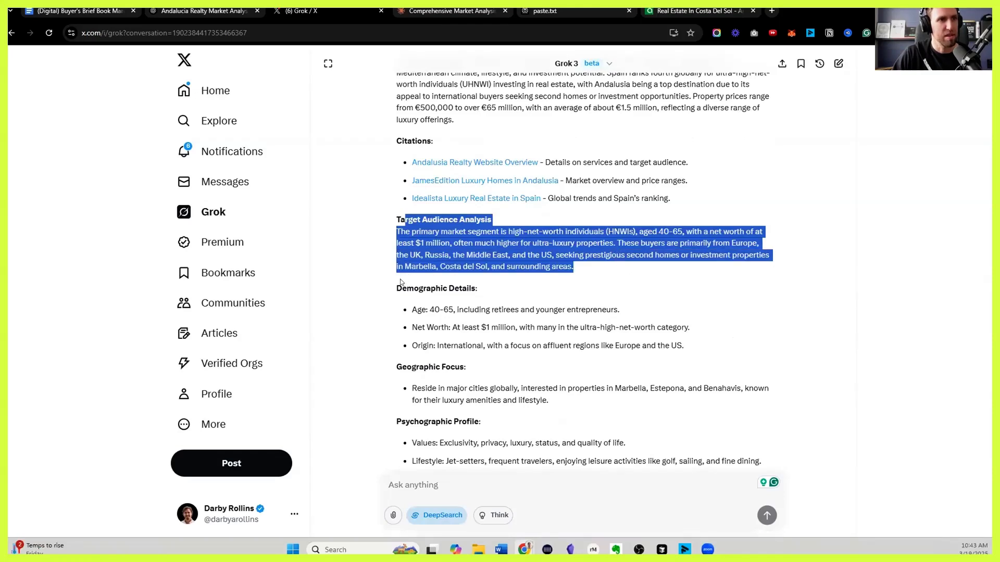
{"action": "left_click_drag", "start_coordinate": [462, 342], "coordinate": [463, 343]}
{"action": "scroll", "coordinate": [465, 340], "scroll_direction": "down", "scroll_amount": 1}
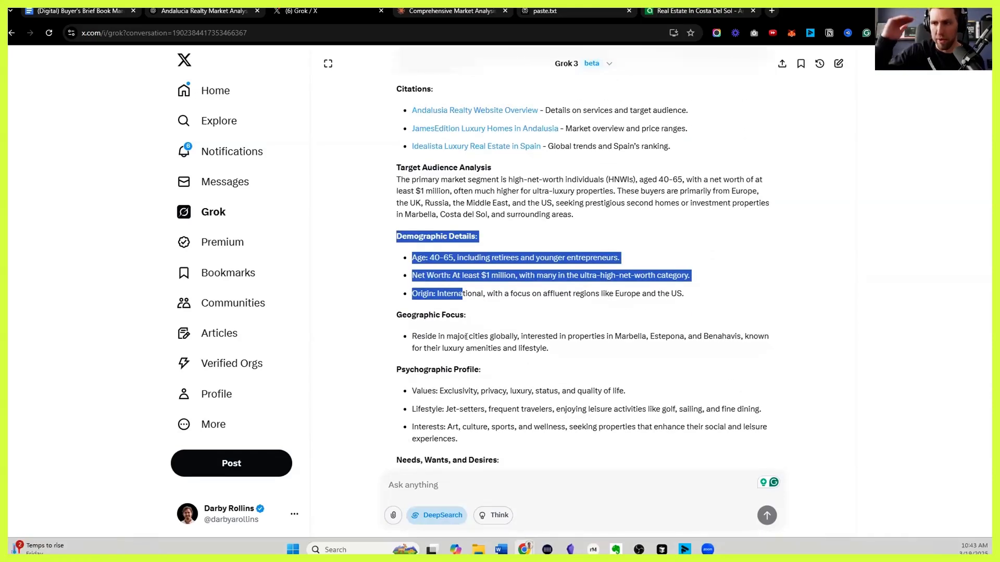
{"action": "scroll", "coordinate": [466, 337], "scroll_direction": "down", "scroll_amount": 4}
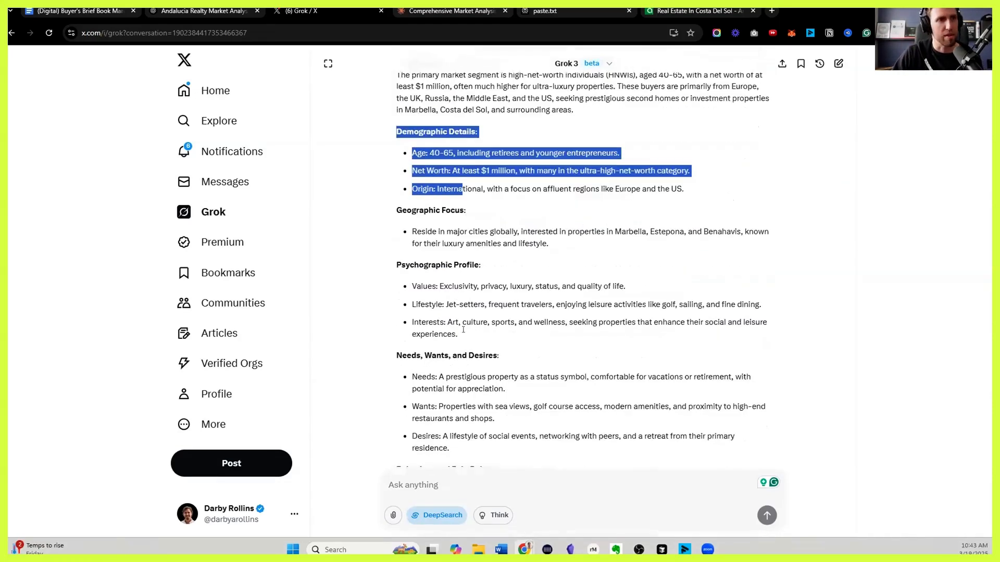
{"action": "scroll", "coordinate": [456, 305], "scroll_direction": "down", "scroll_amount": 6}
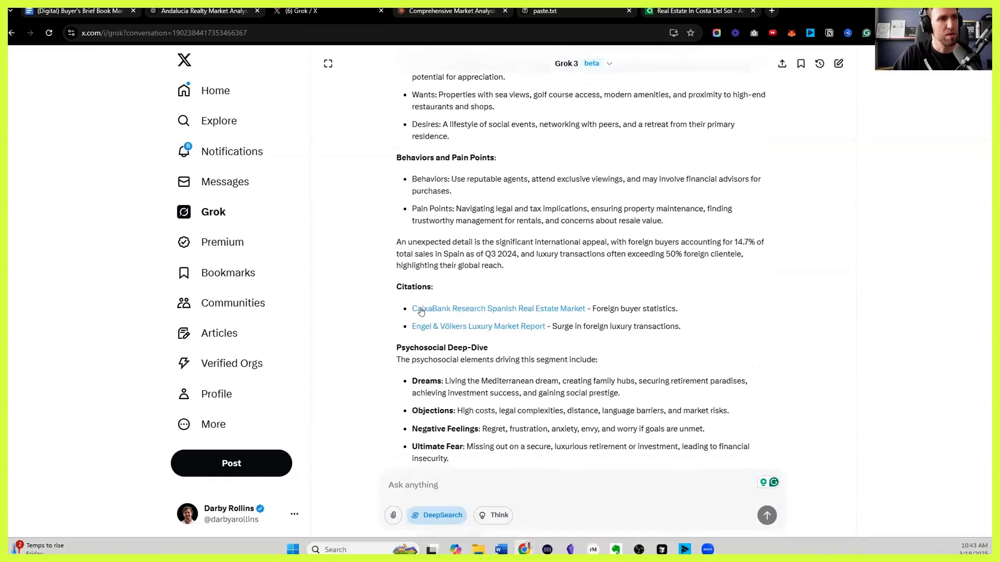
{"action": "scroll", "coordinate": [398, 245], "scroll_direction": "down", "scroll_amount": 6}
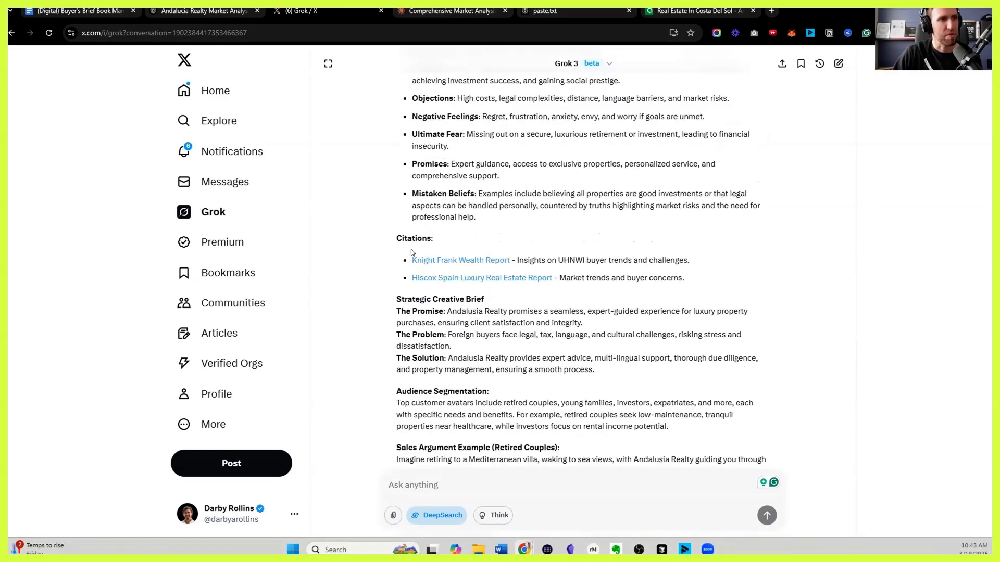
Step: Examine the Grok report from the strategic creative brief through the market statistics table and key citations
{"action": "left_click_drag", "start_coordinate": [396, 191], "coordinate": [408, 195]}
{"action": "scroll", "coordinate": [443, 249], "scroll_direction": "up", "scroll_amount": 4}
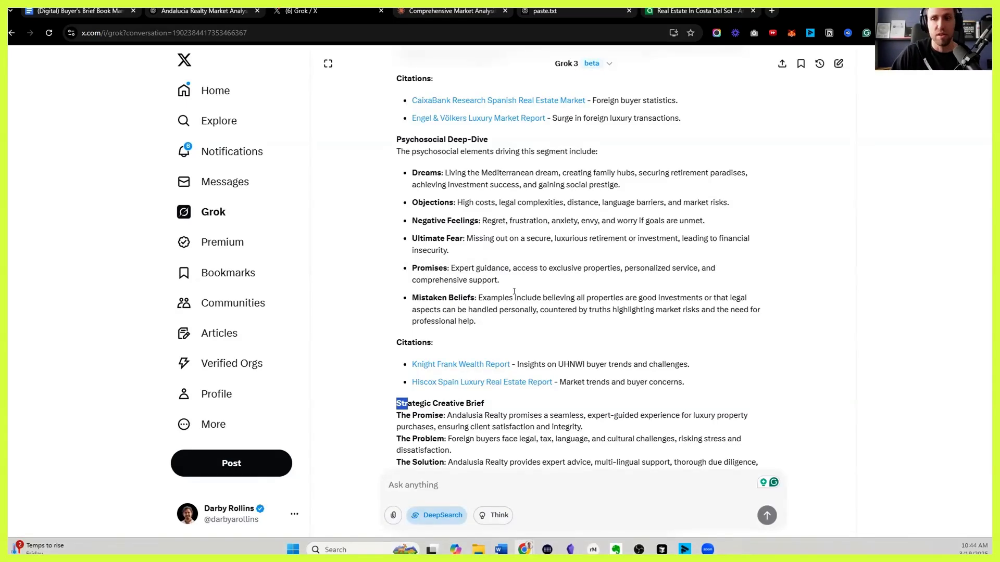
{"action": "scroll", "coordinate": [698, 265], "scroll_direction": "down", "scroll_amount": 2}
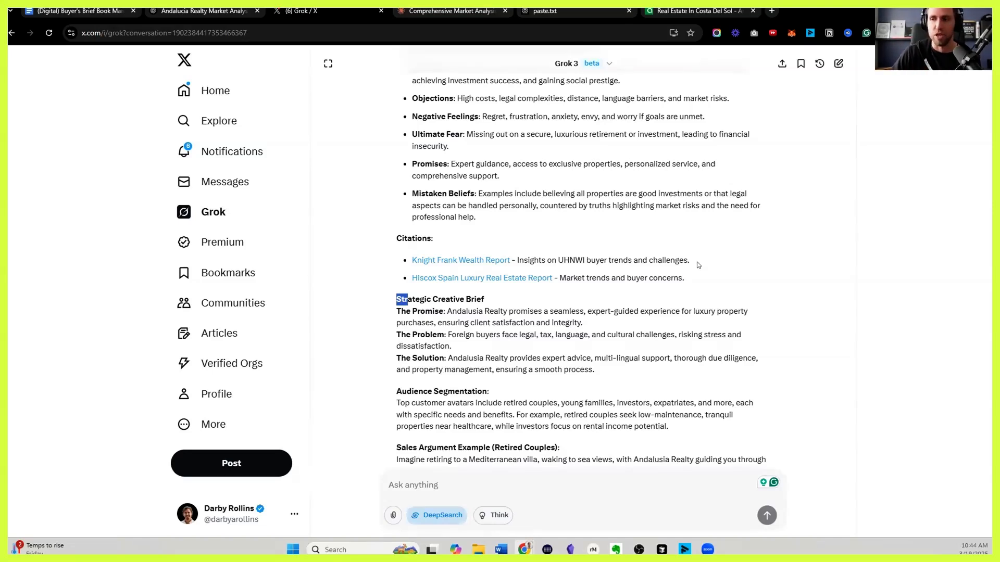
{"action": "scroll", "coordinate": [698, 265], "scroll_direction": "down", "scroll_amount": 2}
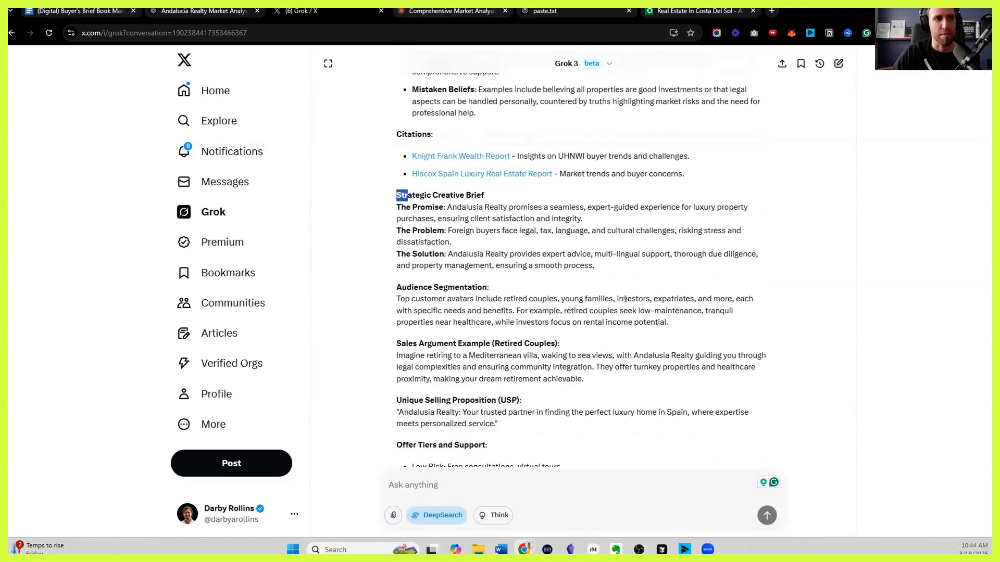
{"action": "scroll", "coordinate": [539, 300], "scroll_direction": "down", "scroll_amount": 1}
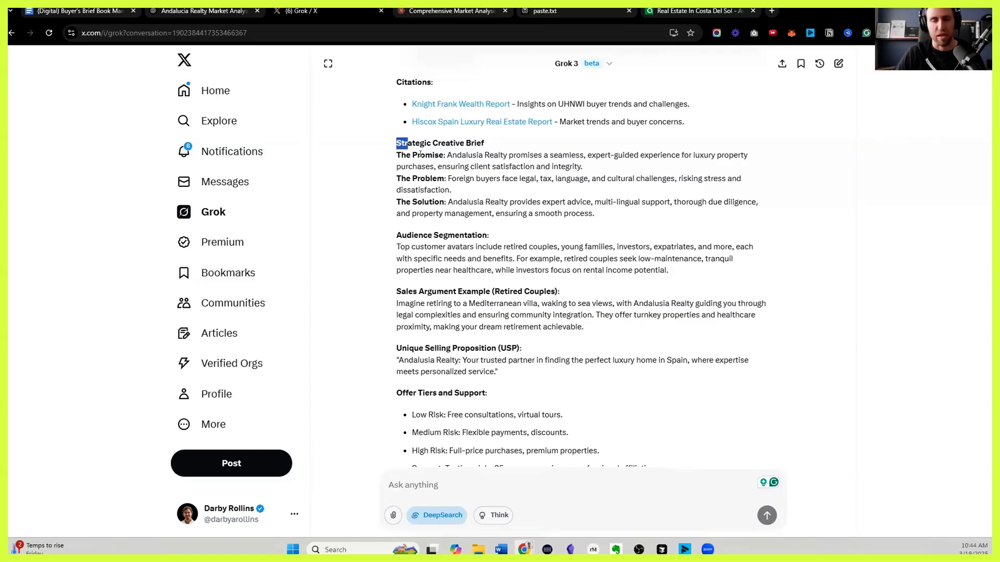
{"action": "left_click", "coordinate": [439, 176]}
{"action": "left_click_drag", "start_coordinate": [396, 142], "coordinate": [553, 273]}
{"action": "scroll", "coordinate": [469, 229], "scroll_direction": "down", "scroll_amount": 5}
{"action": "scroll", "coordinate": [518, 297], "scroll_direction": "down", "scroll_amount": 4}
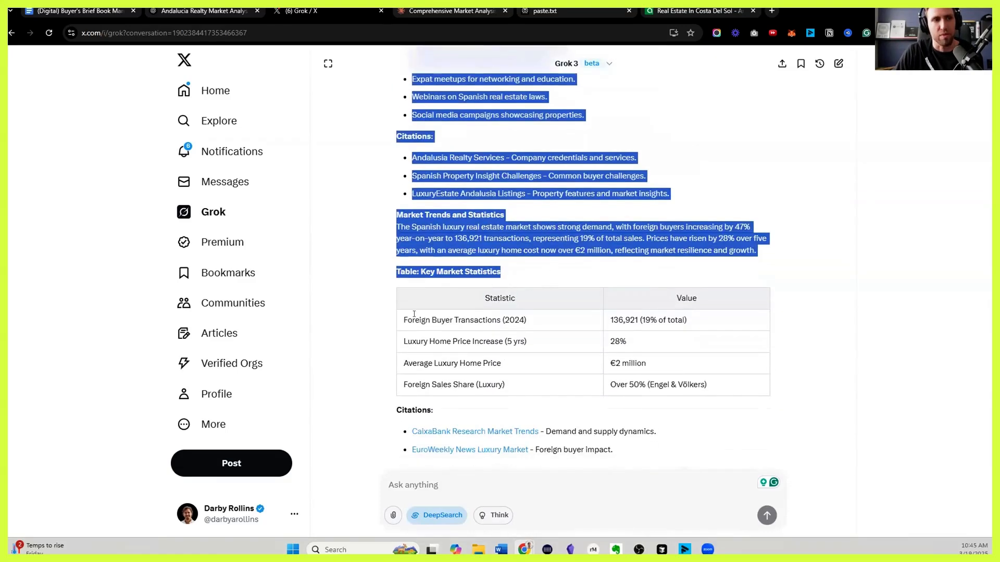
{"action": "scroll", "coordinate": [614, 268], "scroll_direction": "down", "scroll_amount": 1}
{"action": "scroll", "coordinate": [526, 268], "scroll_direction": "down", "scroll_amount": 1}
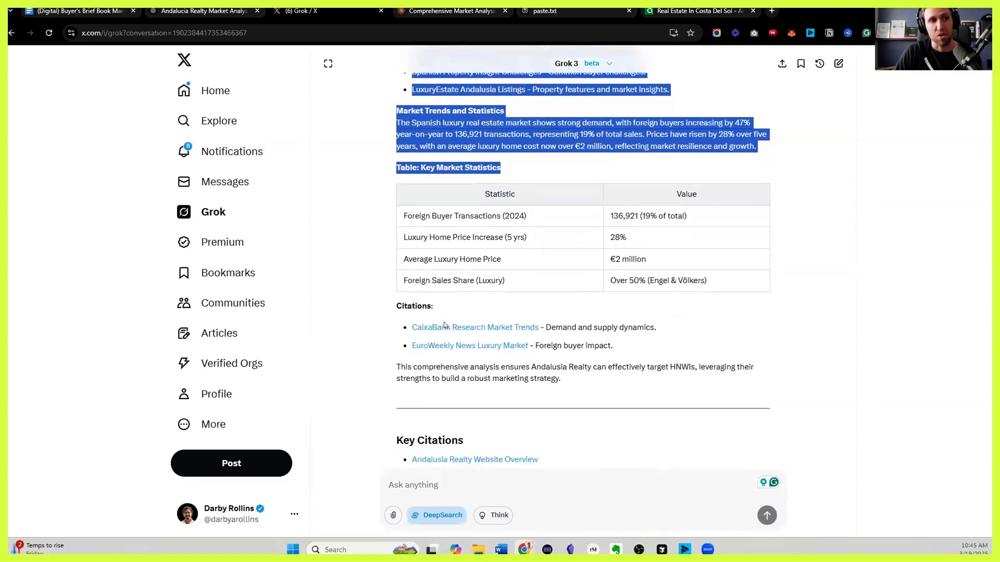
{"action": "scroll", "coordinate": [446, 328], "scroll_direction": "down", "scroll_amount": 5}
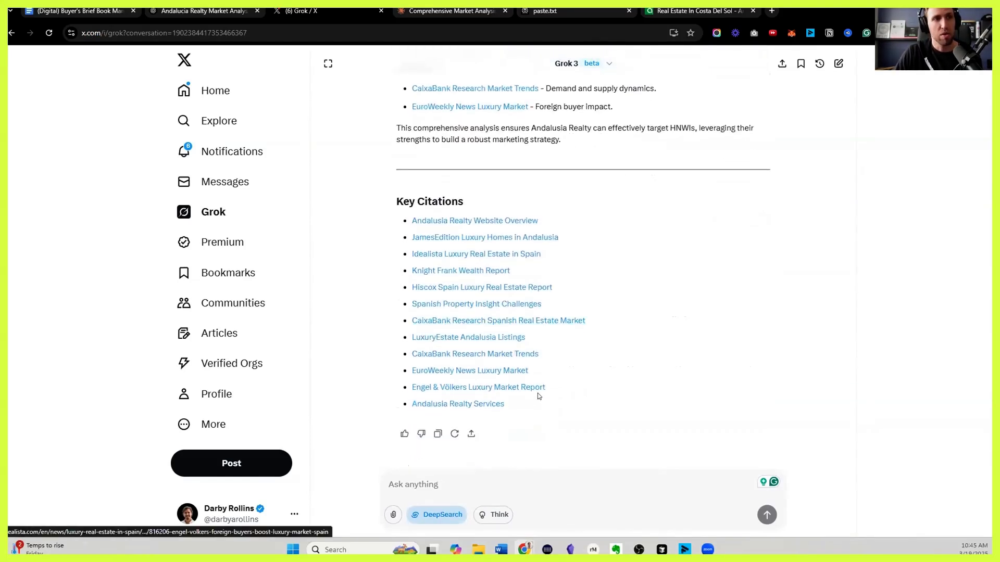
Step: Check Claude's retried analysis and skim the Perplexity report's selling proposition, messaging framework and implementation plan
{"action": "left_click", "coordinate": [423, 11]}
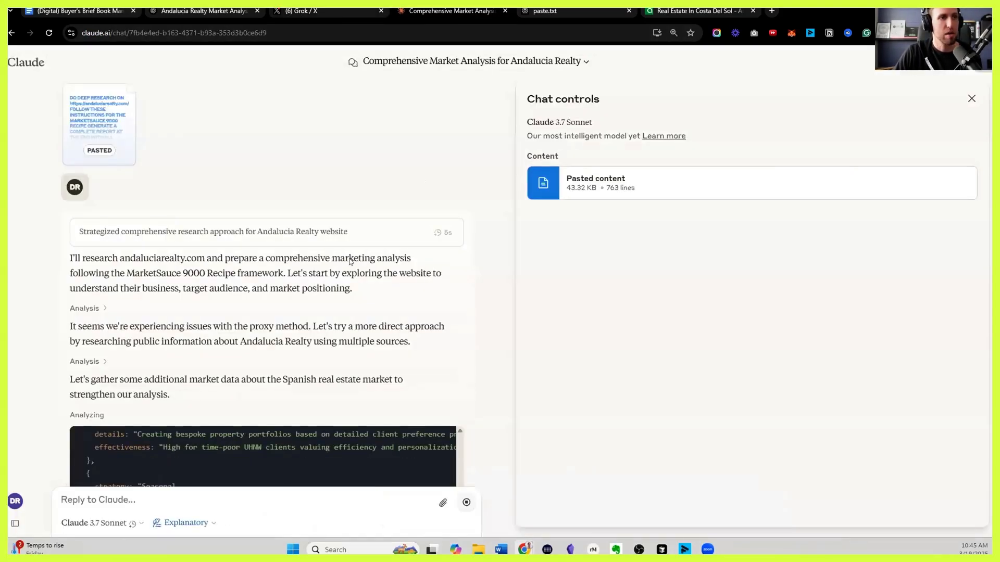
{"action": "key", "text": "ctrl+Tab"}
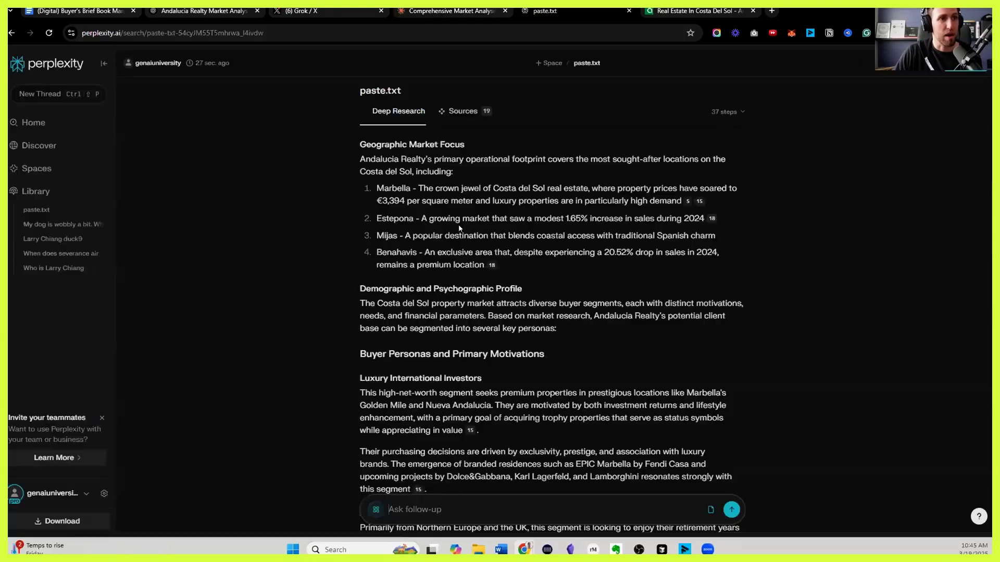
{"action": "scroll", "coordinate": [467, 189], "scroll_direction": "down", "scroll_amount": 20}
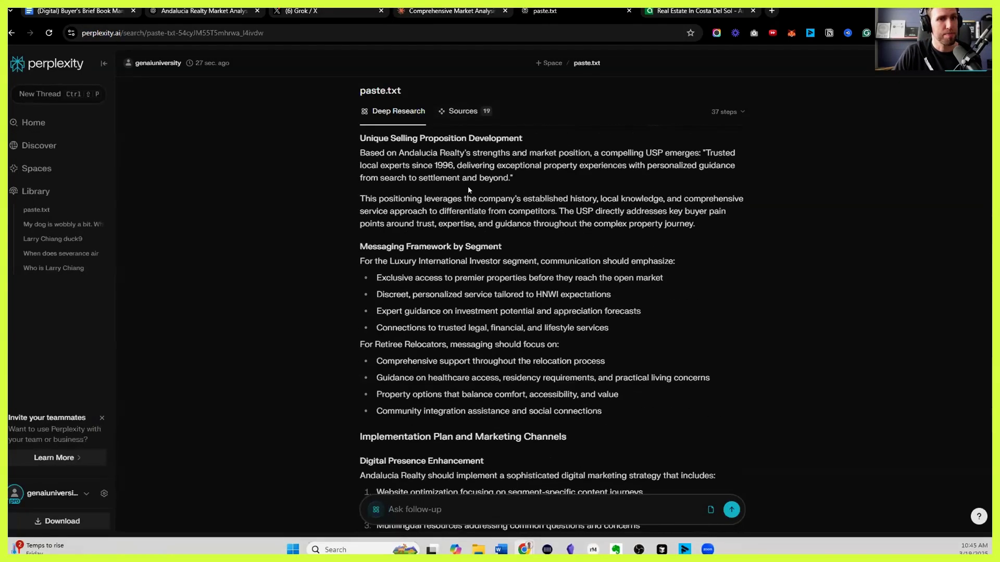
{"action": "scroll", "coordinate": [468, 190], "scroll_direction": "up", "scroll_amount": 15}
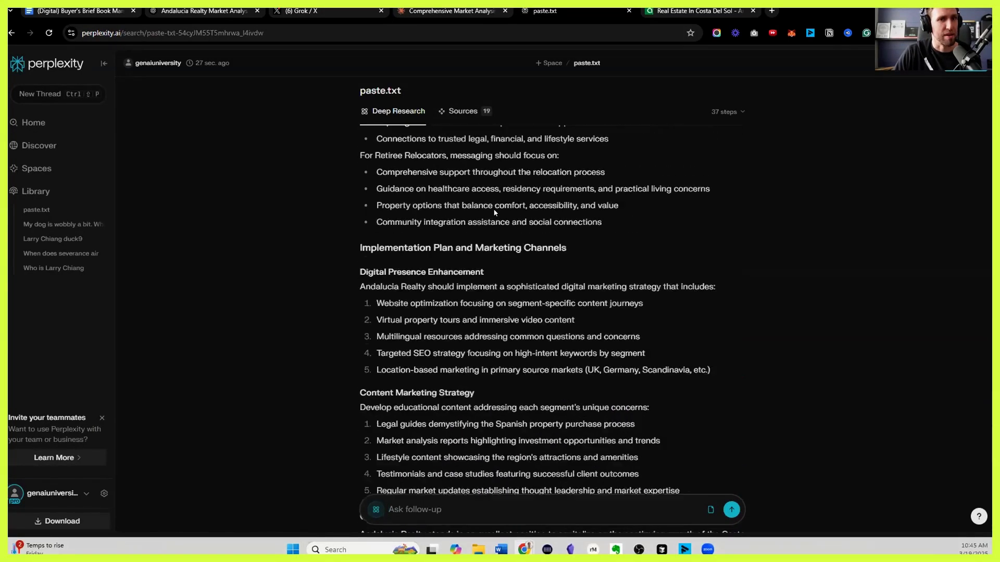
{"action": "scroll", "coordinate": [494, 212], "scroll_direction": "up", "scroll_amount": 10}
Step: Check the ChatGPT research progress, and expand Claude's second analysis block to inspect its code and output
{"action": "key", "text": "ctrl+2"}
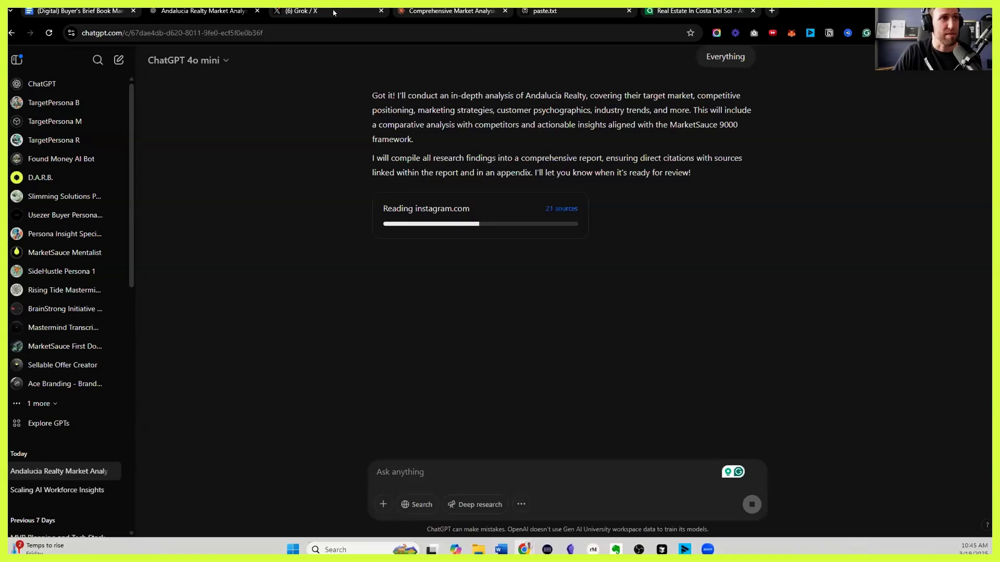
{"action": "left_click", "coordinate": [452, 11]}
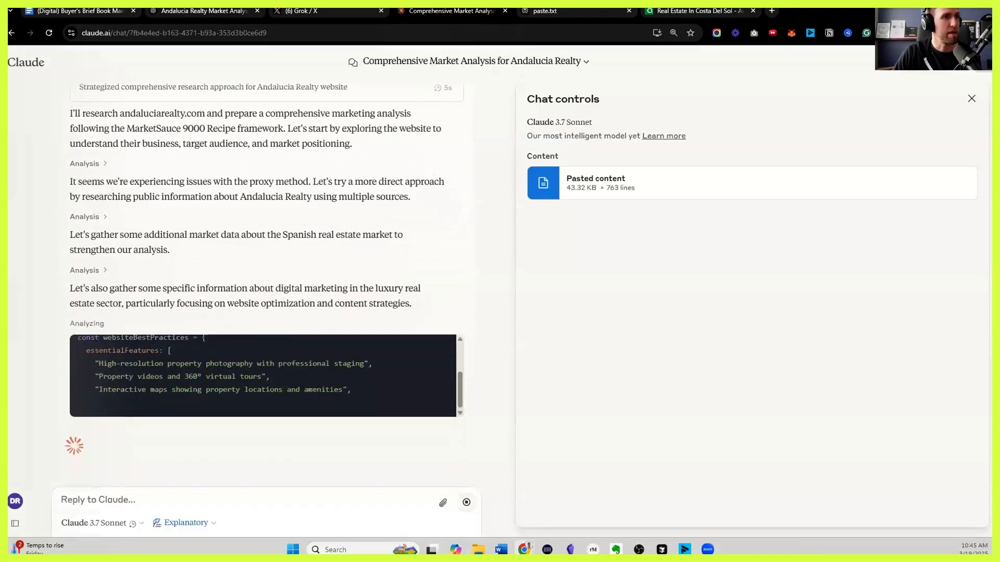
{"action": "key", "text": "ctrl+Tab"}
{"action": "left_click", "coordinate": [445, 18]}
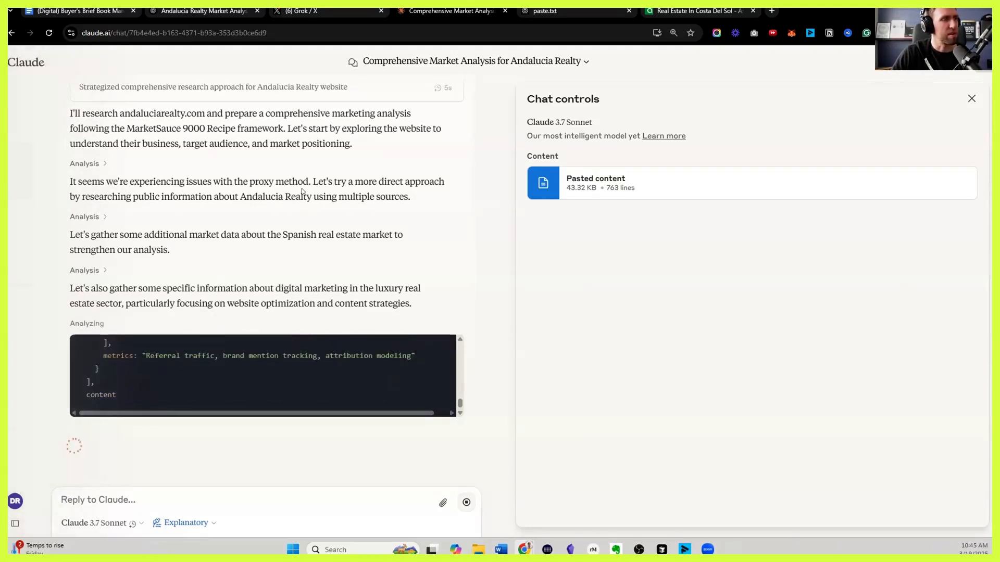
{"action": "left_click", "coordinate": [105, 217]}
{"action": "left_click_drag", "start_coordinate": [167, 255], "coordinate": [179, 308]}
{"action": "left_click", "coordinate": [165, 303]}
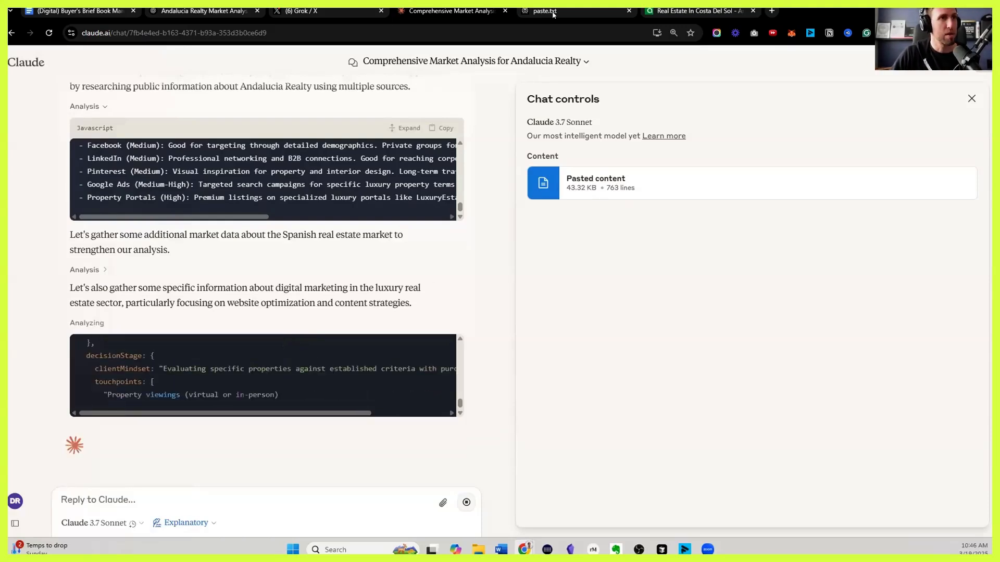
Step: Revisit the ChatGPT and Grok sessions, and read the Perplexity report from target market segmentation through the strategic marketing recommendations
{"action": "left_click", "coordinate": [203, 11]}
{"action": "left_click", "coordinate": [341, 11]}
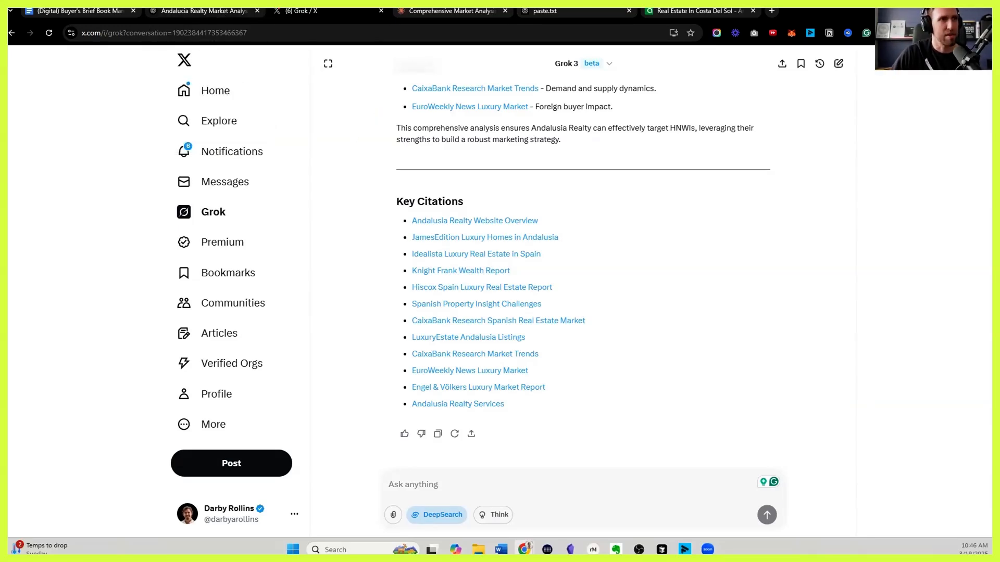
{"action": "left_click", "coordinate": [567, 12]}
{"action": "scroll", "coordinate": [551, 111], "scroll_direction": "down", "scroll_amount": 5}
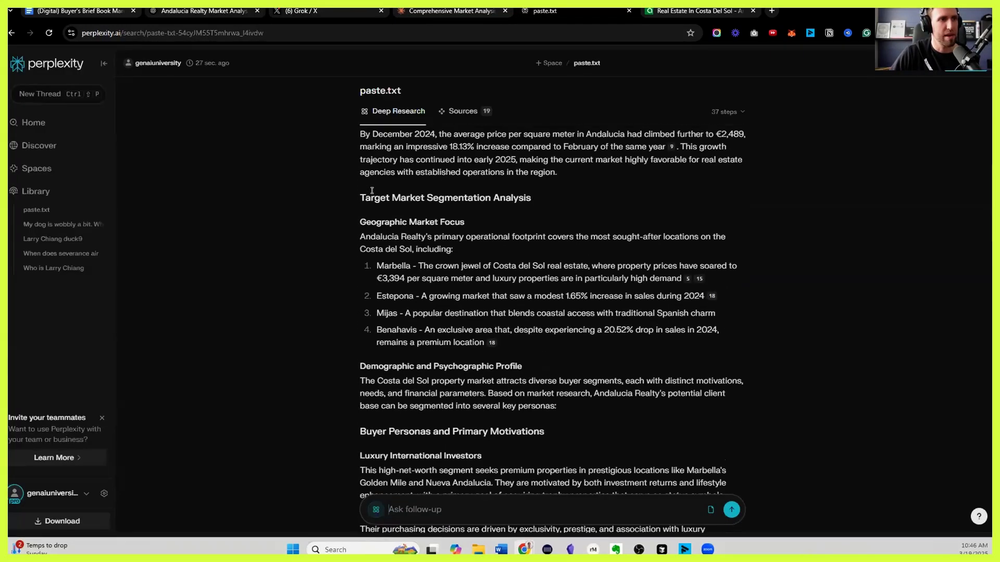
{"action": "scroll", "coordinate": [432, 225], "scroll_direction": "down", "scroll_amount": 8}
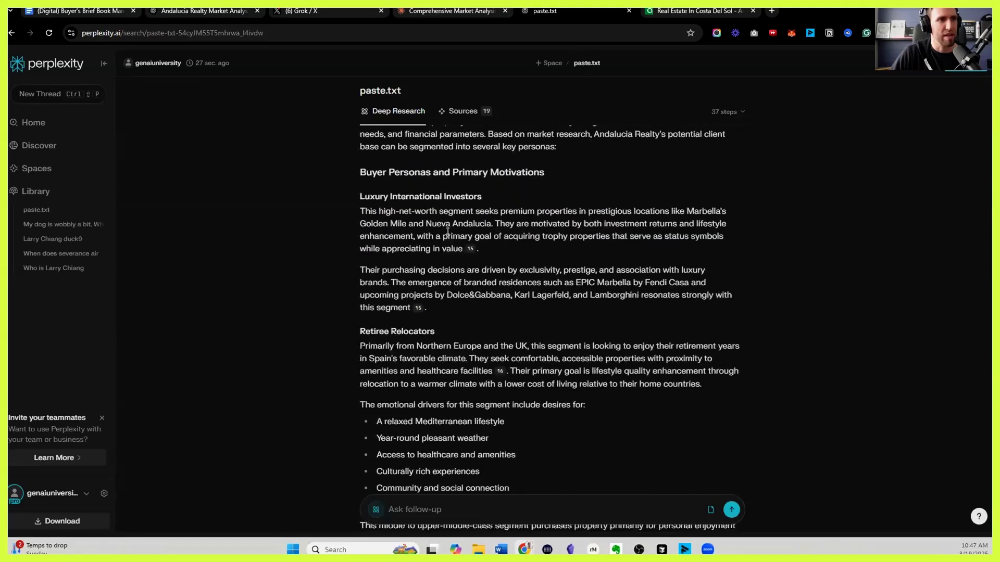
{"action": "scroll", "coordinate": [448, 229], "scroll_direction": "down", "scroll_amount": 5}
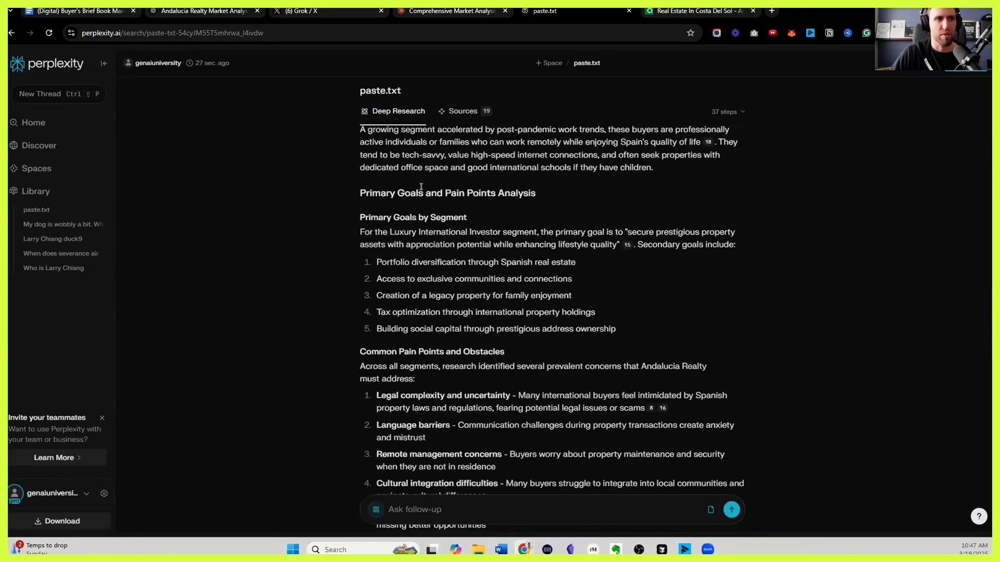
{"action": "scroll", "coordinate": [386, 178], "scroll_direction": "down", "scroll_amount": 7}
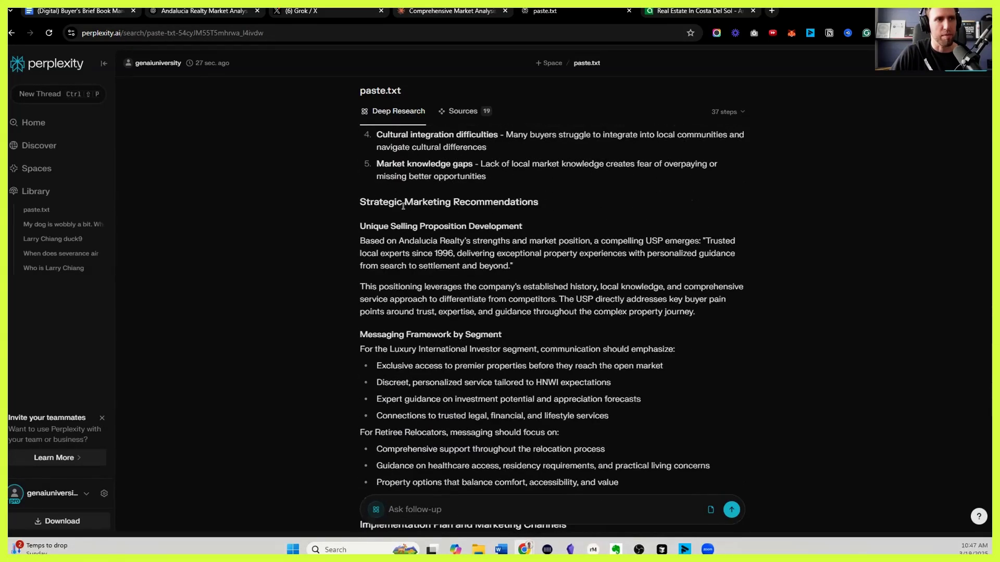
Step: Skim the rest of the Perplexity report through its conclusion, and glance back at Grok's key citations
{"action": "left_click_drag", "start_coordinate": [366, 183], "coordinate": [481, 286]}
{"action": "scroll", "coordinate": [447, 271], "scroll_direction": "down", "scroll_amount": 7}
{"action": "scroll", "coordinate": [467, 275], "scroll_direction": "down", "scroll_amount": 5}
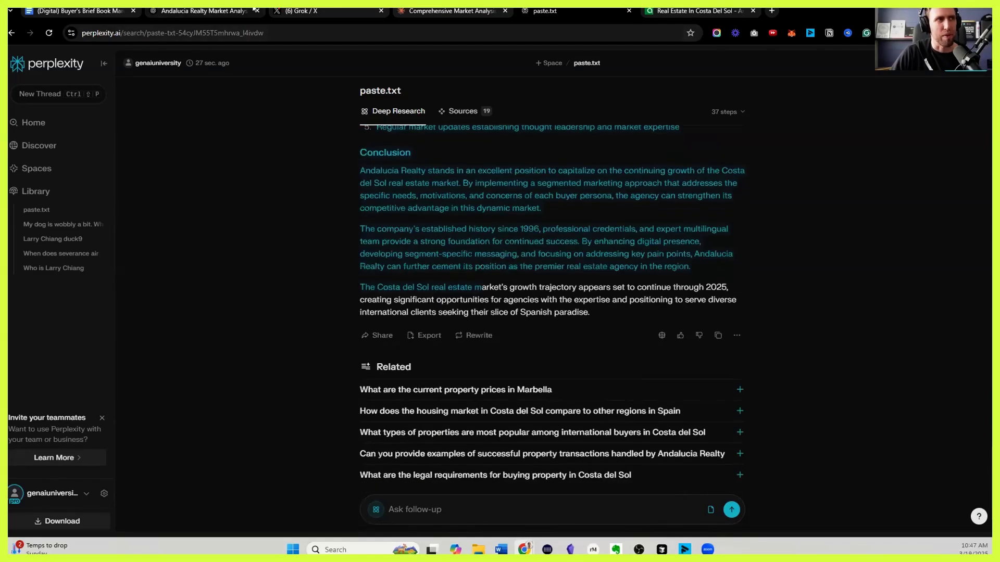
{"action": "left_click", "coordinate": [336, 10]}
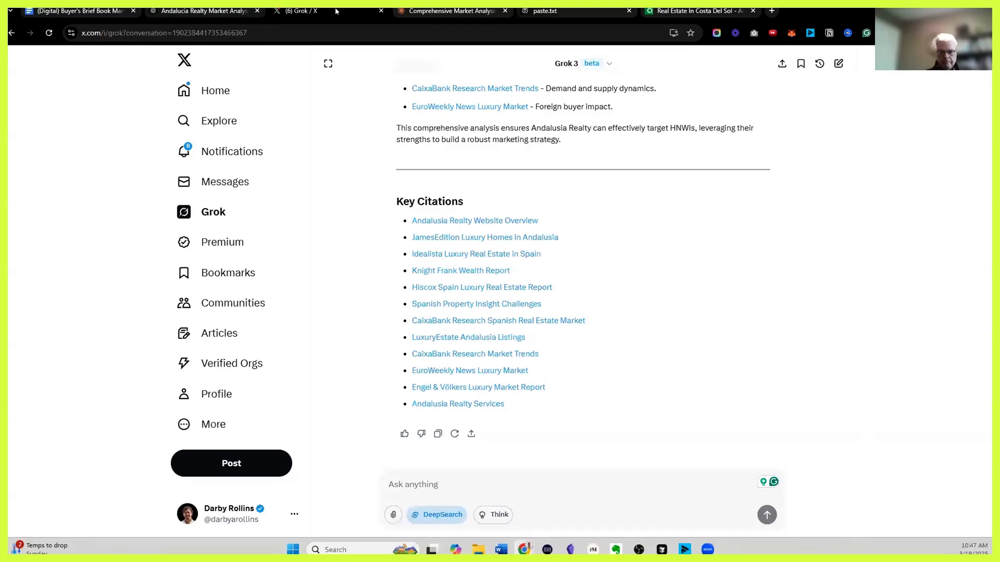
Step: Read Claude's MarketSauce 9000 report from the executive summary through the company profile, market segmentation and psychosocial buyer drivers
{"action": "left_click", "coordinate": [444, 11]}
{"action": "scroll", "coordinate": [621, 156], "scroll_direction": "up", "scroll_amount": 12}
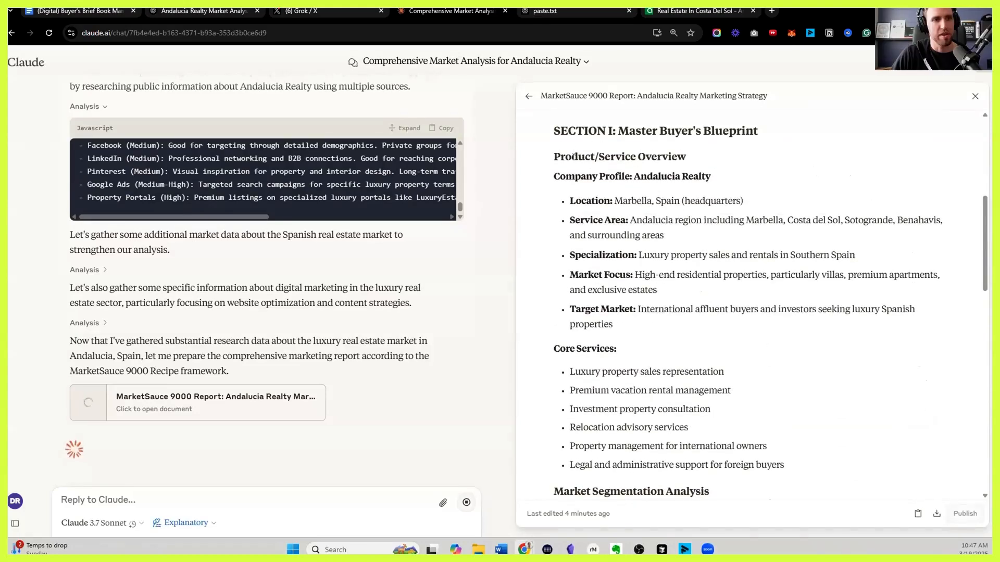
{"action": "scroll", "coordinate": [573, 156], "scroll_direction": "down", "scroll_amount": 1}
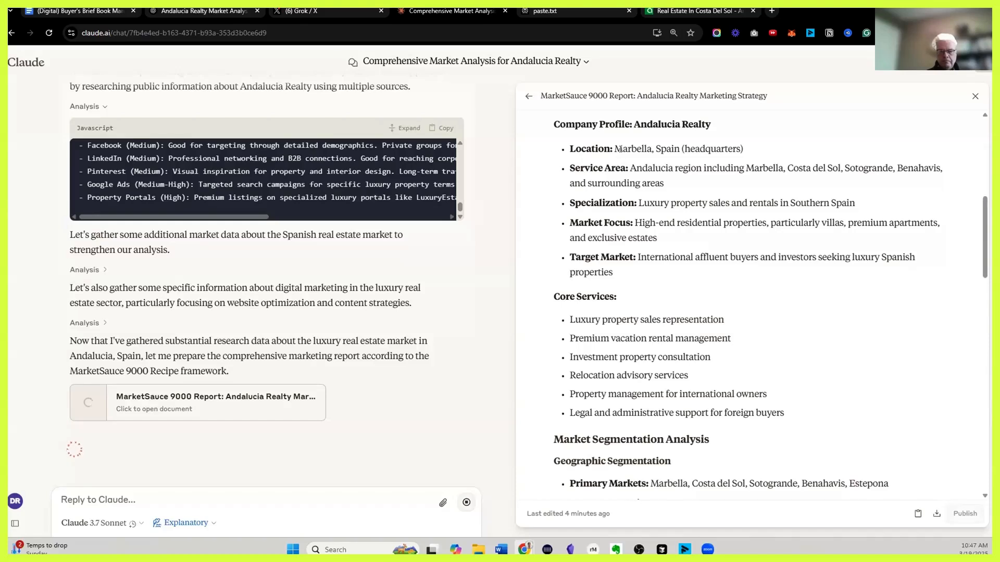
{"action": "scroll", "coordinate": [644, 156], "scroll_direction": "up", "scroll_amount": 5}
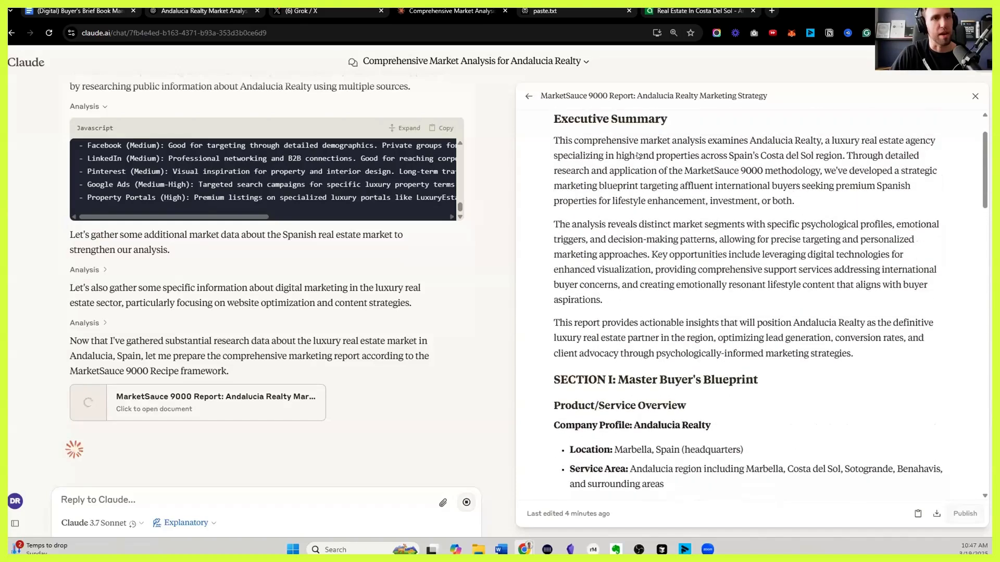
{"action": "scroll", "coordinate": [578, 175], "scroll_direction": "down", "scroll_amount": 2}
{"action": "scroll", "coordinate": [578, 175], "scroll_direction": "down", "scroll_amount": 4}
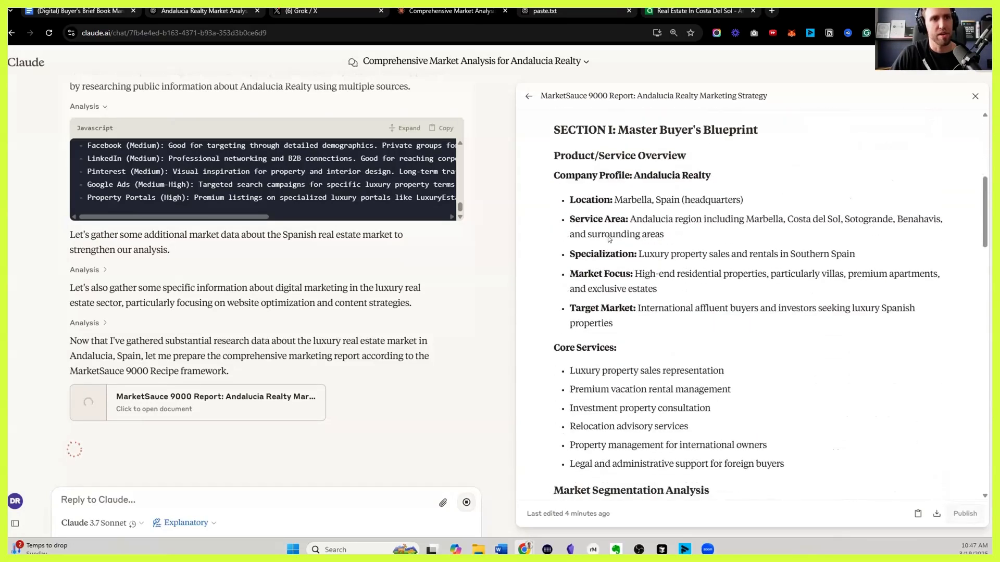
{"action": "scroll", "coordinate": [603, 238], "scroll_direction": "down", "scroll_amount": 7}
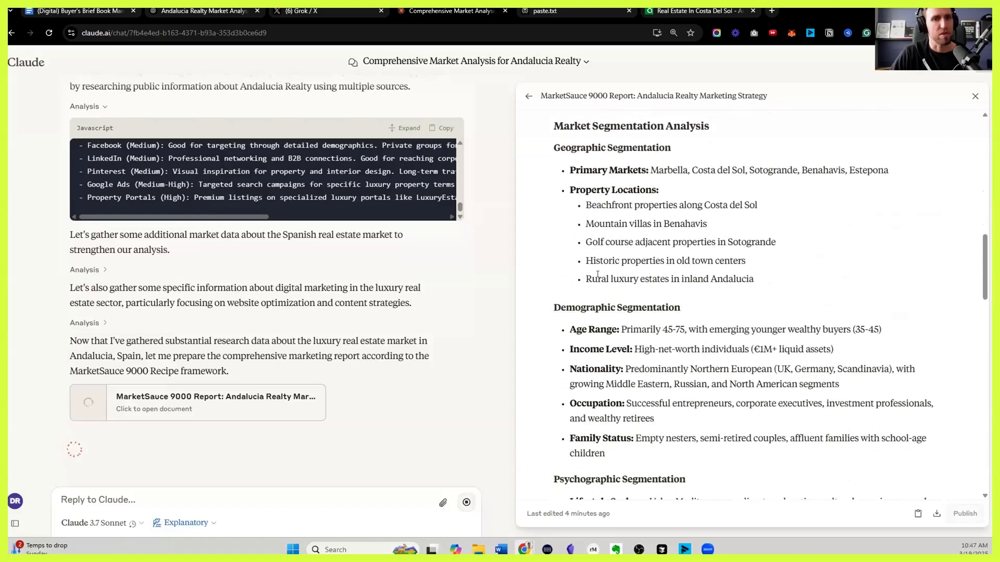
{"action": "scroll", "coordinate": [597, 274], "scroll_direction": "down", "scroll_amount": 6}
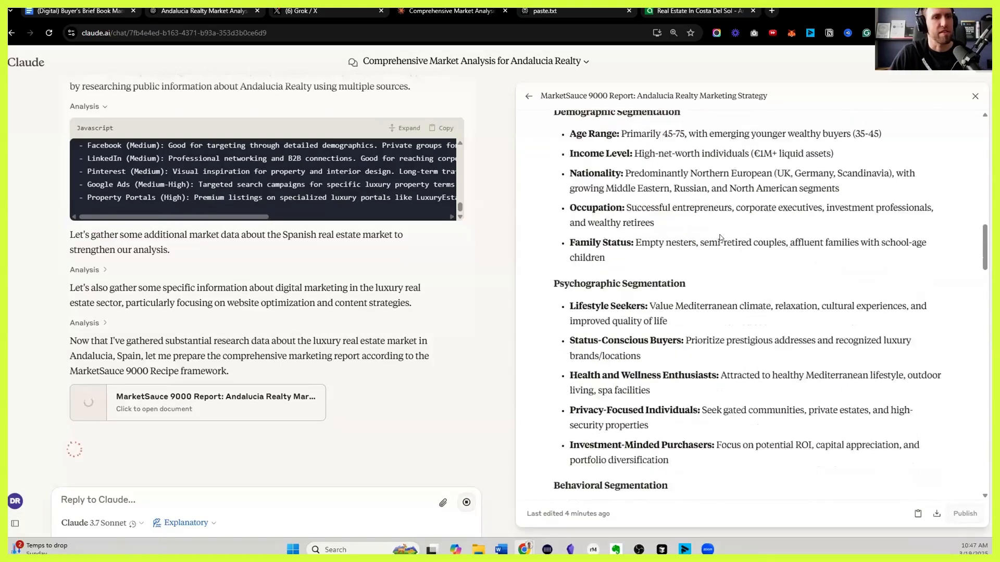
{"action": "scroll", "coordinate": [683, 214], "scroll_direction": "down", "scroll_amount": 8}
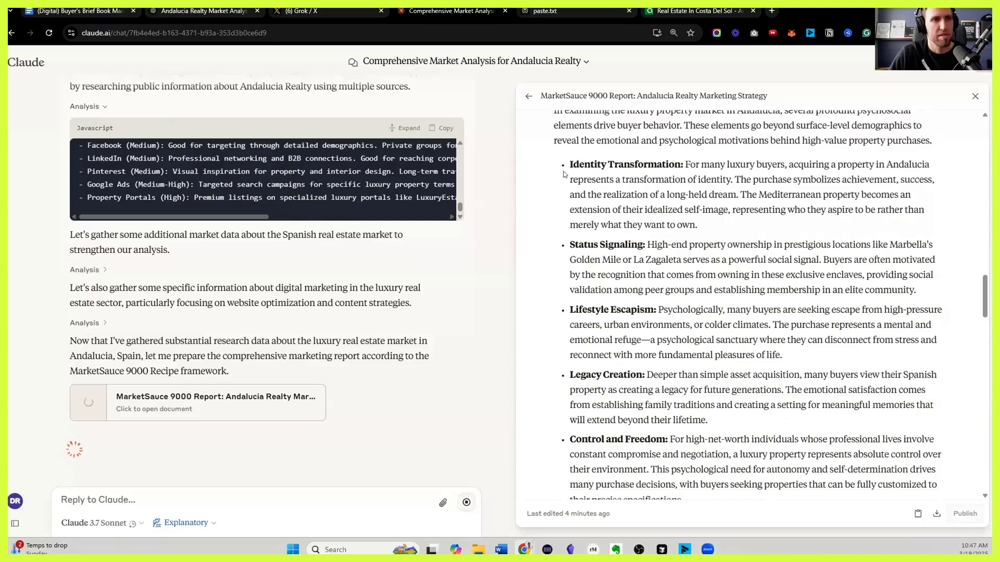
{"action": "scroll", "coordinate": [566, 208], "scroll_direction": "down", "scroll_amount": 1}
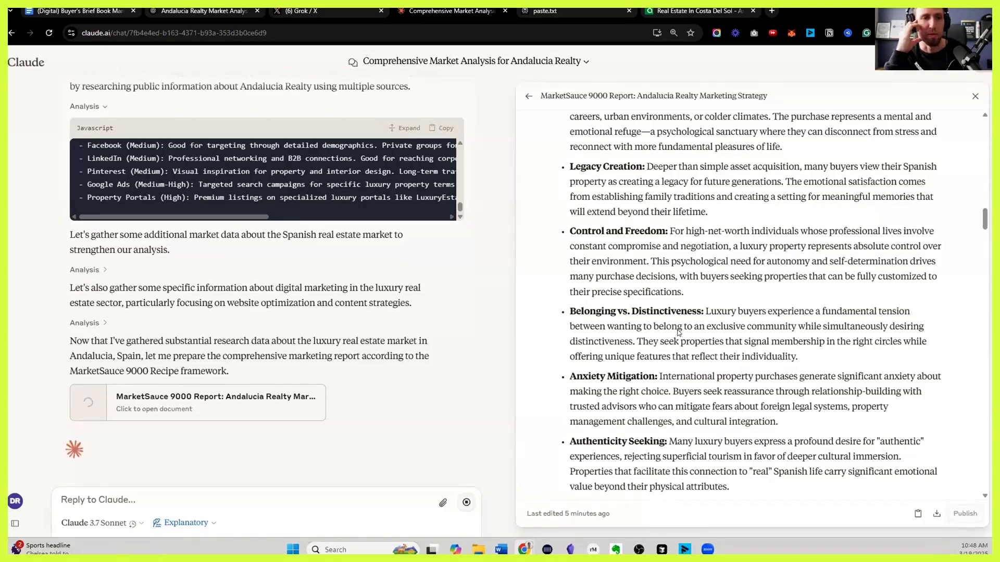
Step: Read the primary goal, primary and secondary complaints, secondary goals and dreams analyses in Claude's report
{"action": "scroll", "coordinate": [678, 332], "scroll_direction": "down", "scroll_amount": 7}
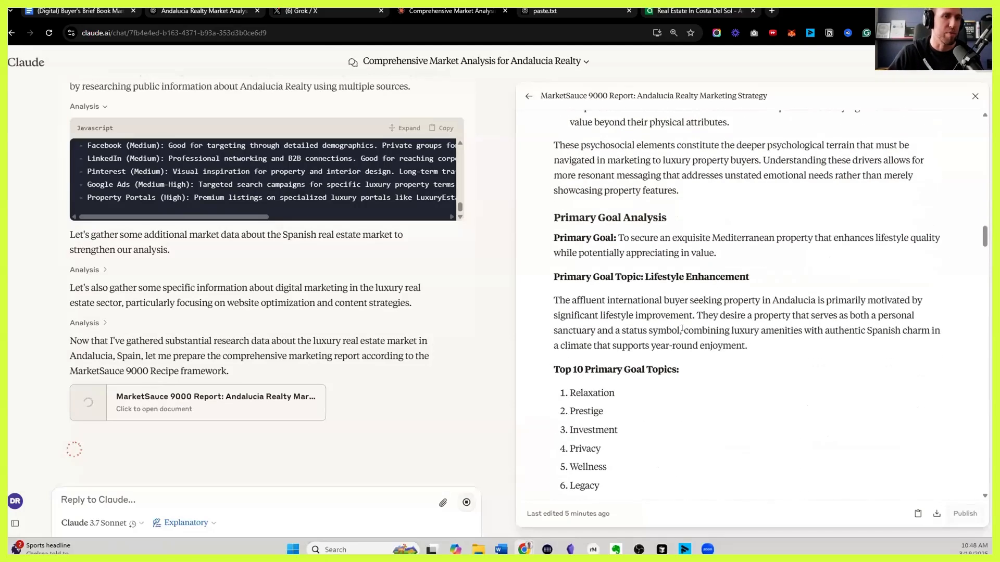
{"action": "scroll", "coordinate": [626, 229], "scroll_direction": "down", "scroll_amount": 1}
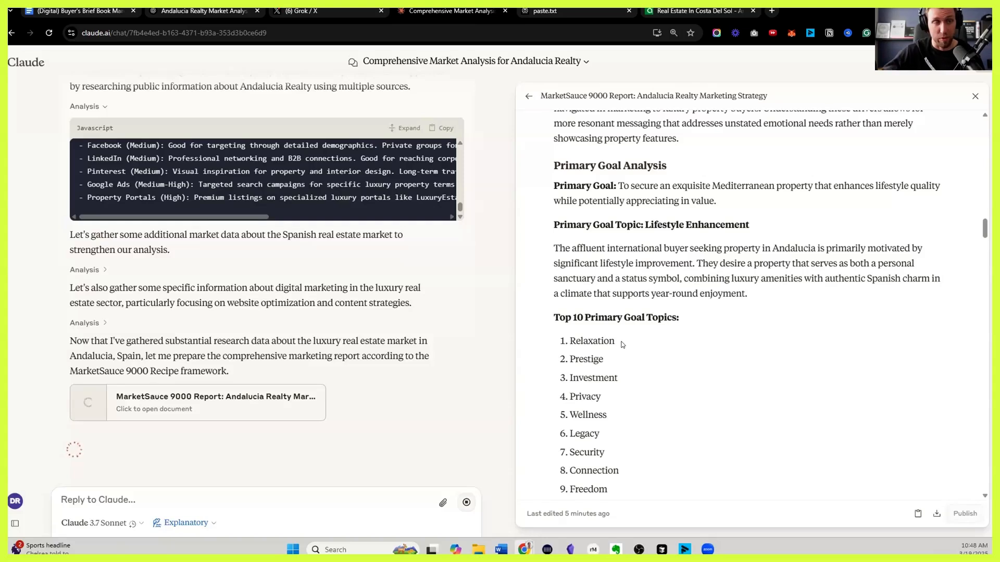
{"action": "scroll", "coordinate": [621, 344], "scroll_direction": "down", "scroll_amount": 3}
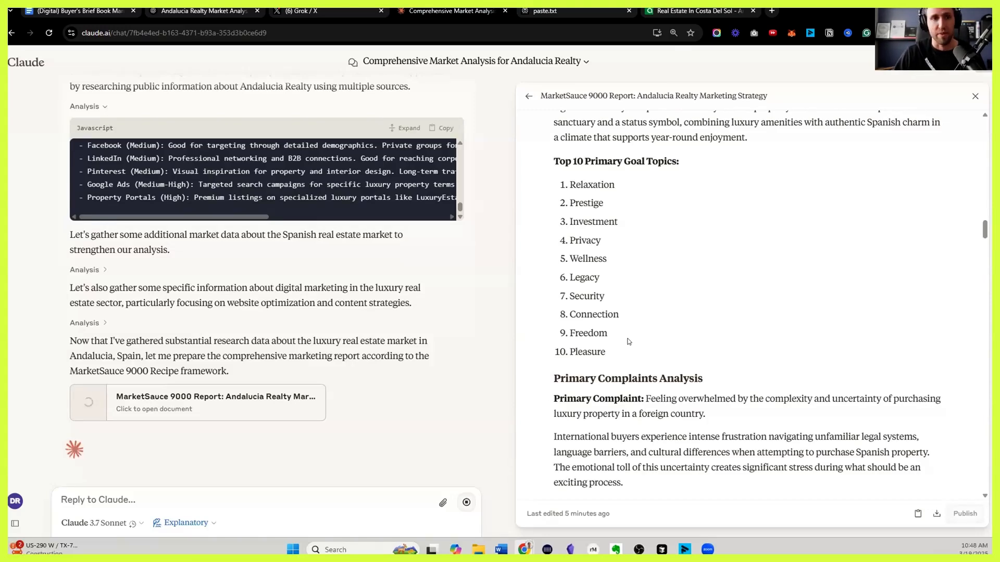
{"action": "scroll", "coordinate": [633, 340], "scroll_direction": "down", "scroll_amount": 1}
{"action": "scroll", "coordinate": [633, 339], "scroll_direction": "down", "scroll_amount": 2}
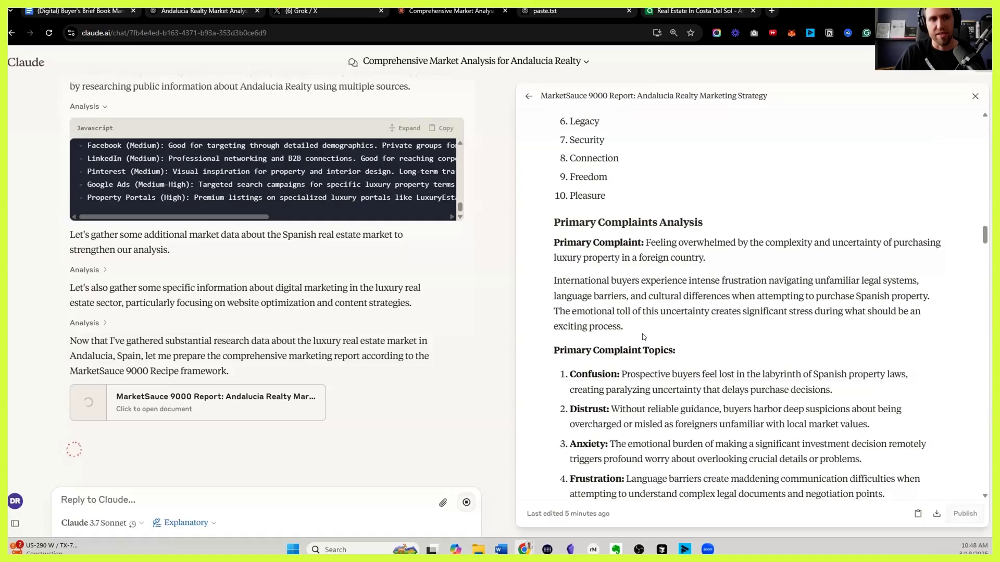
{"action": "scroll", "coordinate": [640, 333], "scroll_direction": "down", "scroll_amount": 5}
{"action": "scroll", "coordinate": [642, 330], "scroll_direction": "down", "scroll_amount": 6}
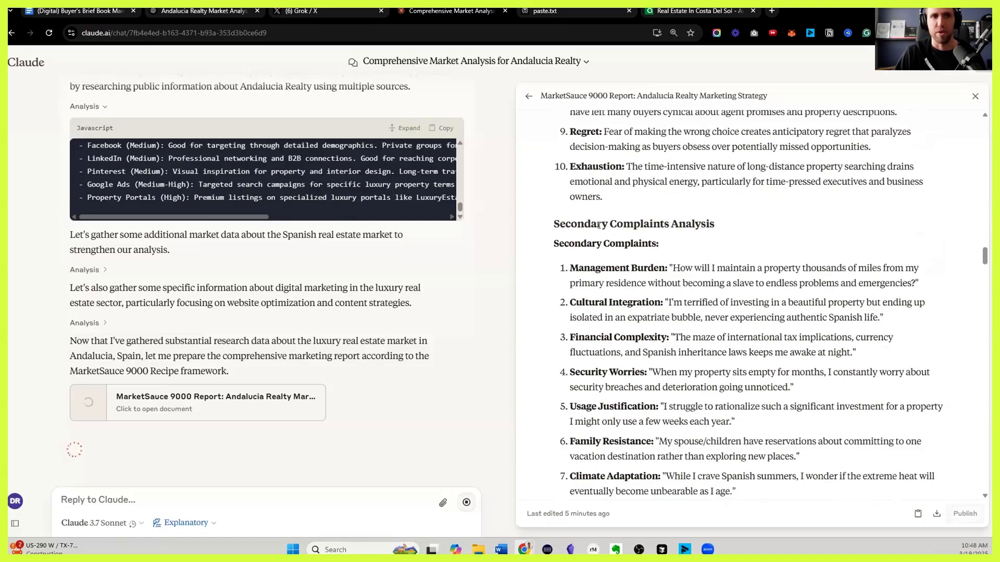
{"action": "scroll", "coordinate": [570, 208], "scroll_direction": "down", "scroll_amount": 6}
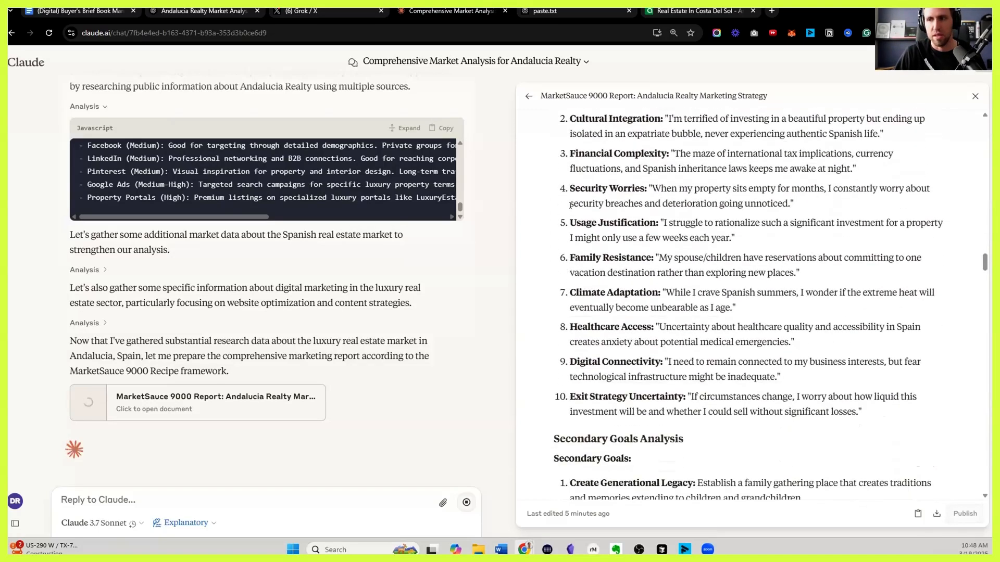
{"action": "scroll", "coordinate": [569, 208], "scroll_direction": "down", "scroll_amount": 15}
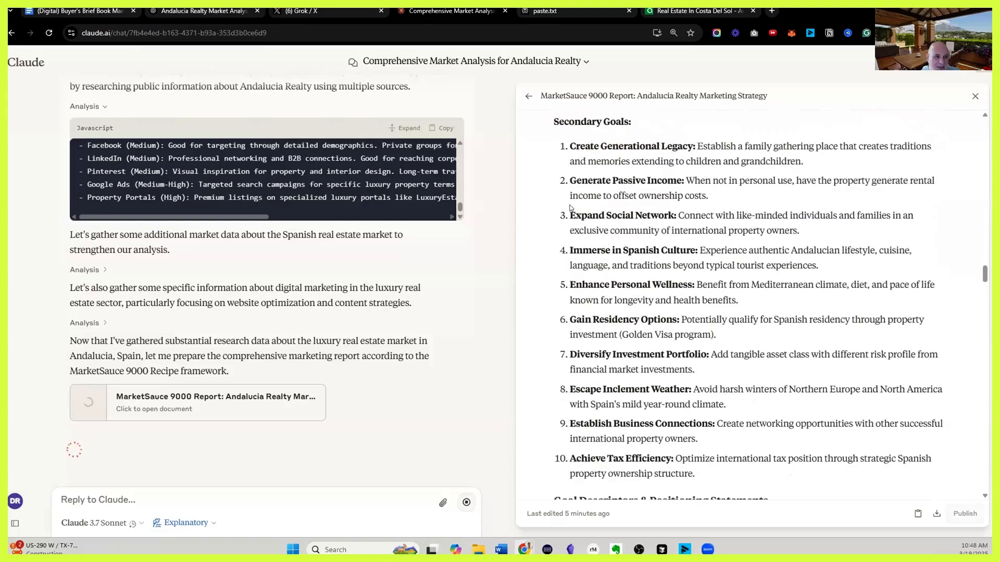
{"action": "scroll", "coordinate": [606, 208], "scroll_direction": "down", "scroll_amount": 9}
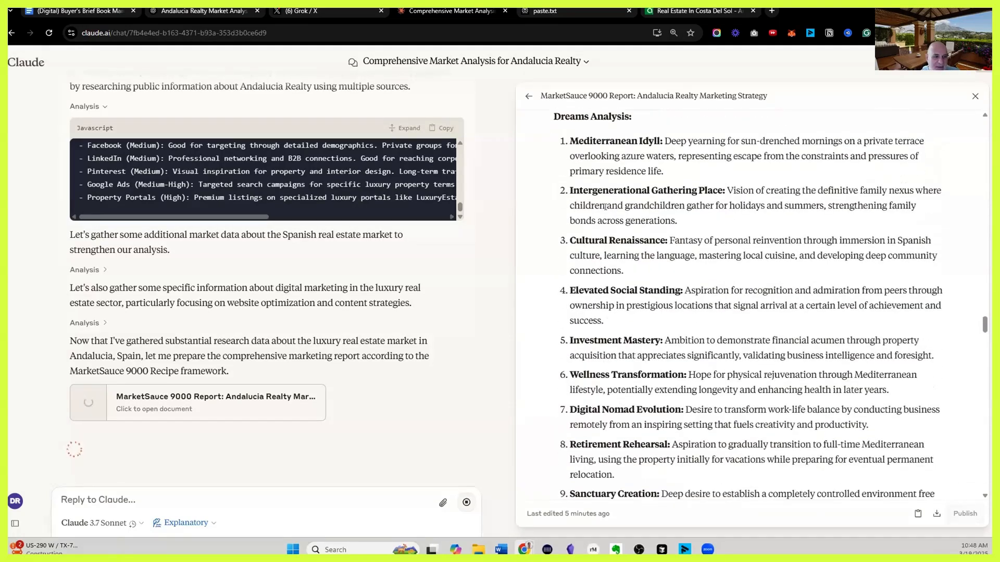
{"action": "scroll", "coordinate": [604, 207], "scroll_direction": "up", "scroll_amount": 1}
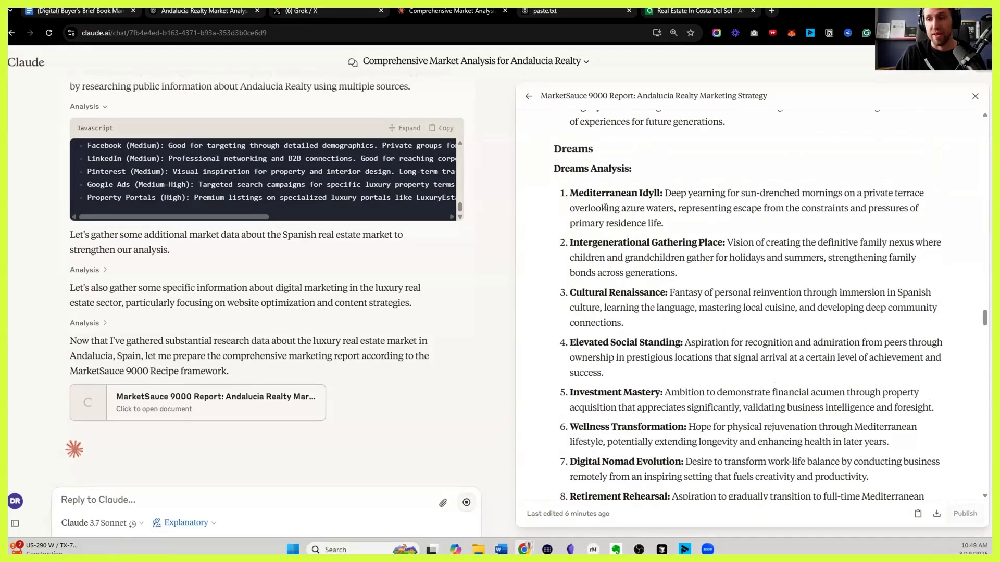
Step: Revisit the Grok and Perplexity reports, check ChatGPT's research progress, and view the objections analysis in Claude's report
{"action": "left_click", "coordinate": [312, 9]}
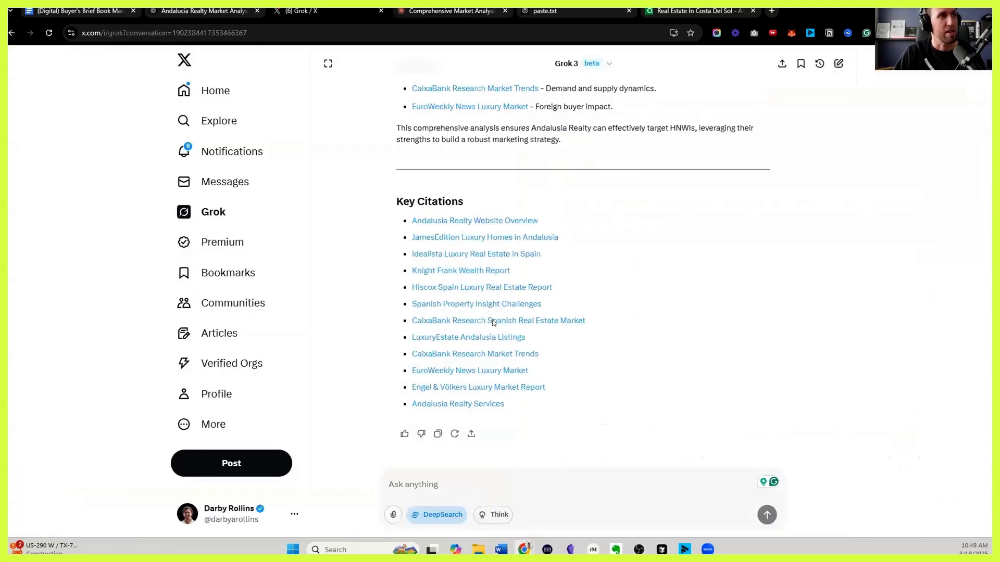
{"action": "left_click", "coordinate": [571, 11]}
{"action": "left_click", "coordinate": [444, 12]}
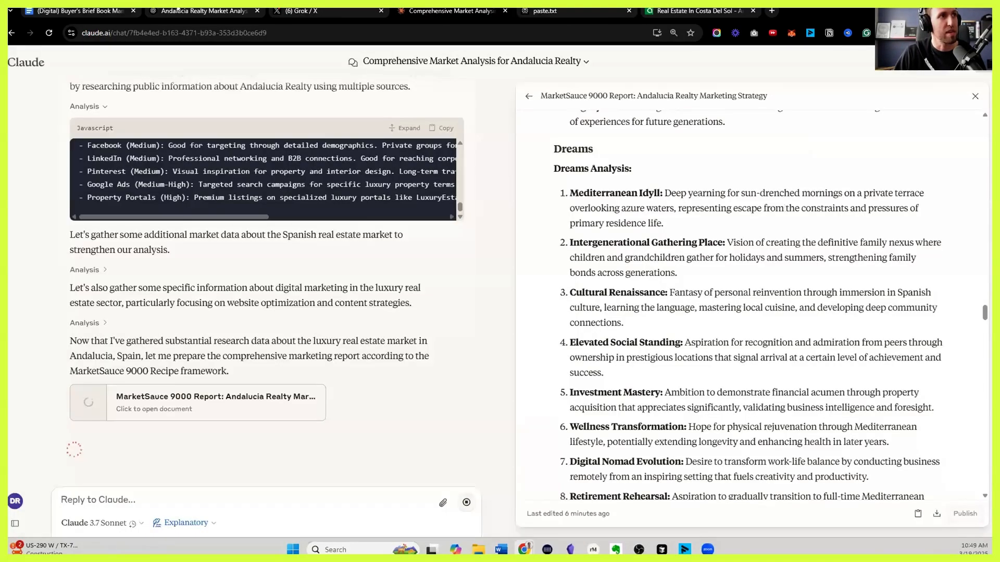
{"action": "left_click", "coordinate": [203, 10]}
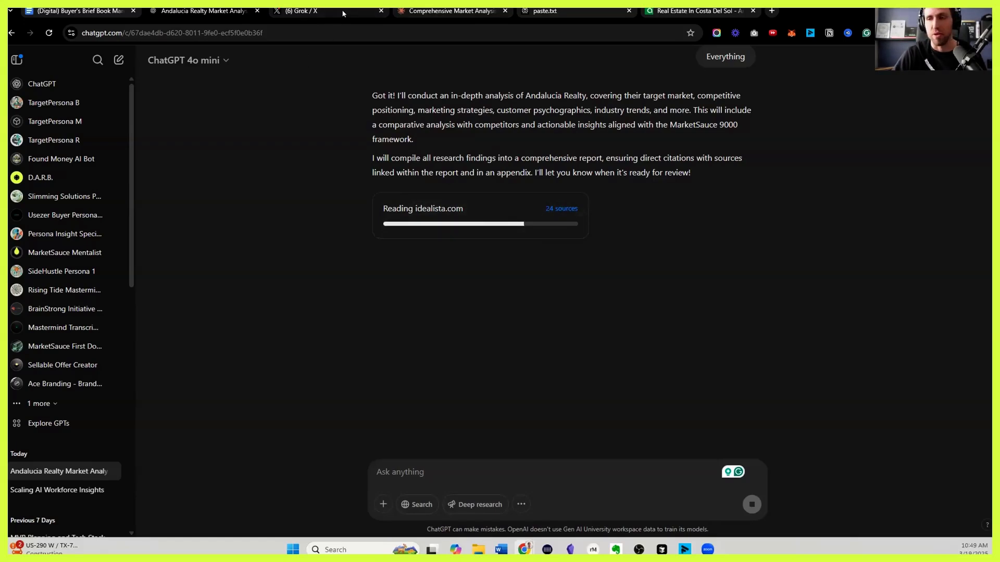
{"action": "mouse_move", "coordinate": [343, 13]}
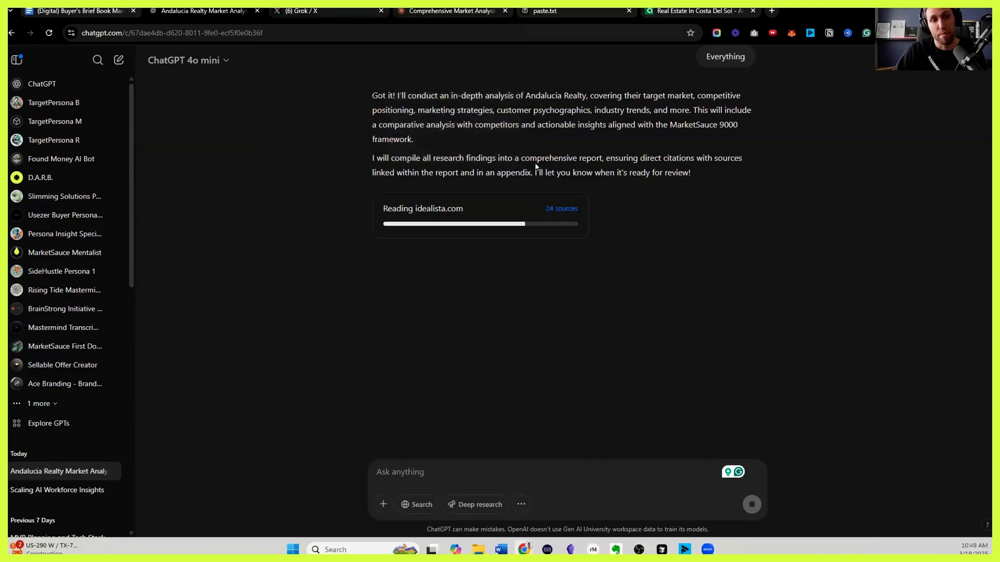
{"action": "left_click", "coordinate": [449, 11]}
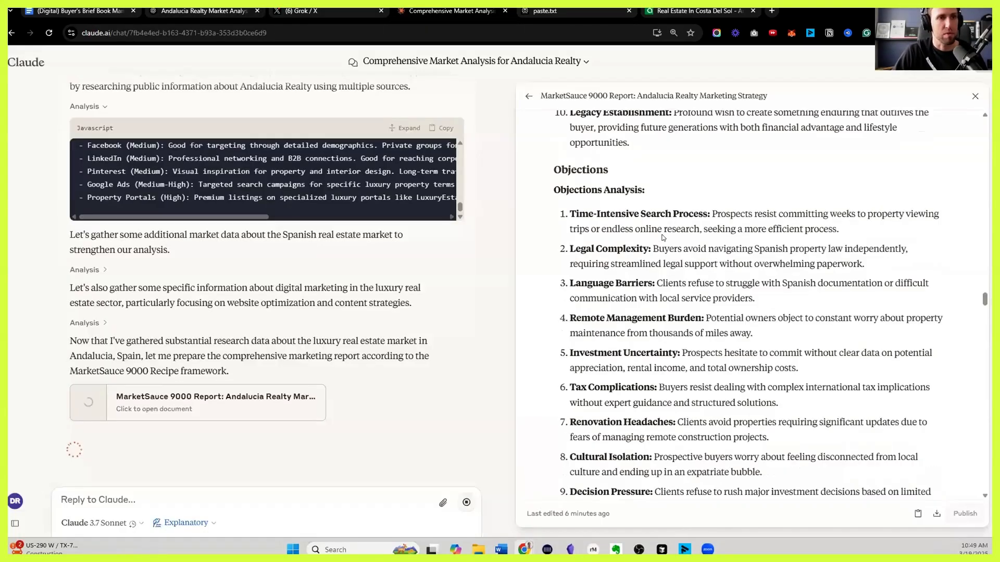
{"action": "scroll", "coordinate": [661, 238], "scroll_direction": "down", "scroll_amount": 1}
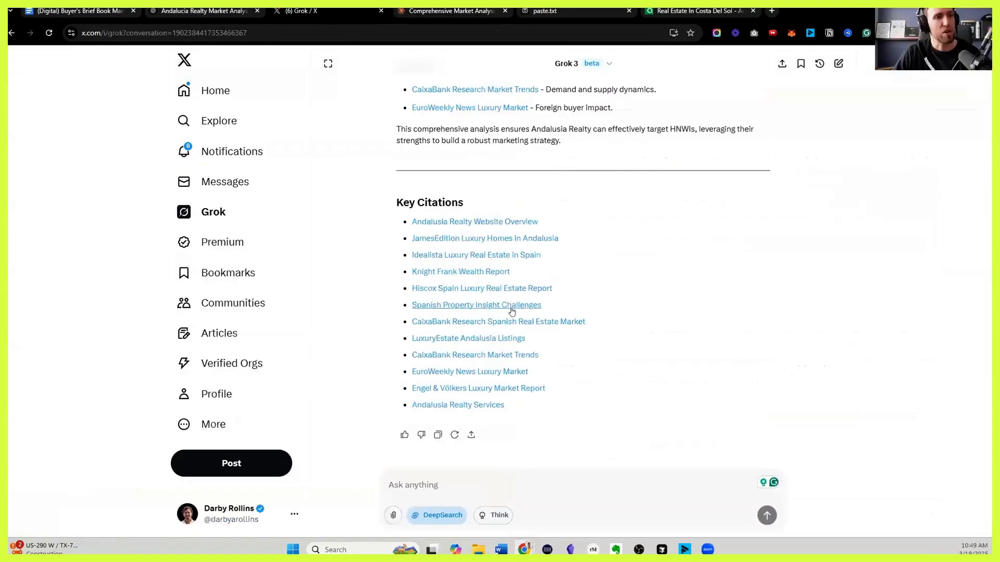
Step: Copy the full MarketSauce 9000 prompt from the Grok conversation into a new Grok chat and submit it with Think instead of DeepSearch
{"action": "scroll", "coordinate": [592, 257], "scroll_direction": "up", "scroll_amount": 3}
{"action": "scroll", "coordinate": [592, 257], "scroll_direction": "up", "scroll_amount": 5}
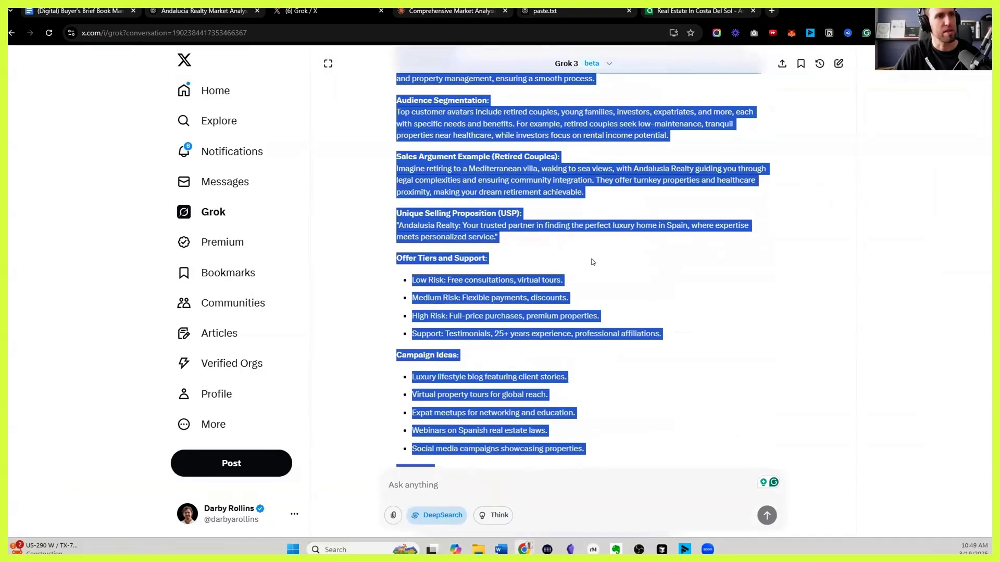
{"action": "scroll", "coordinate": [592, 262], "scroll_direction": "up", "scroll_amount": 15}
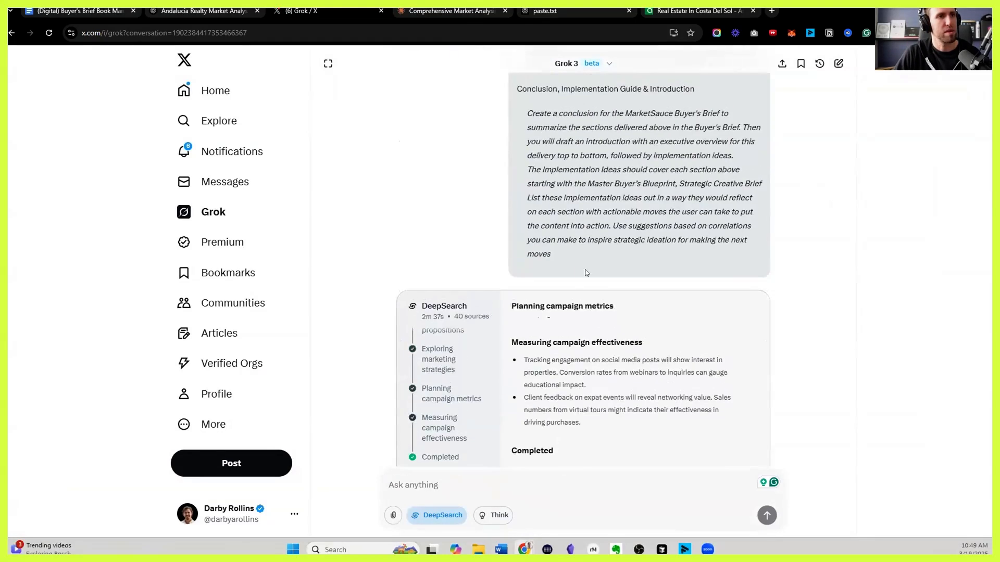
{"action": "key", "text": "ctrl+plus"}
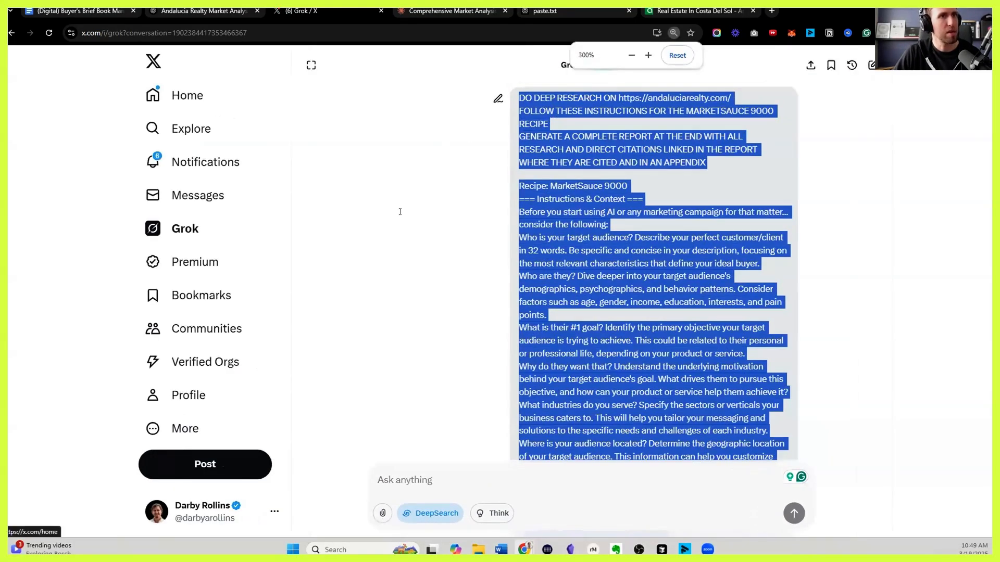
{"action": "left_click", "coordinate": [222, 222]}
{"action": "key", "text": "ctrl+v"}
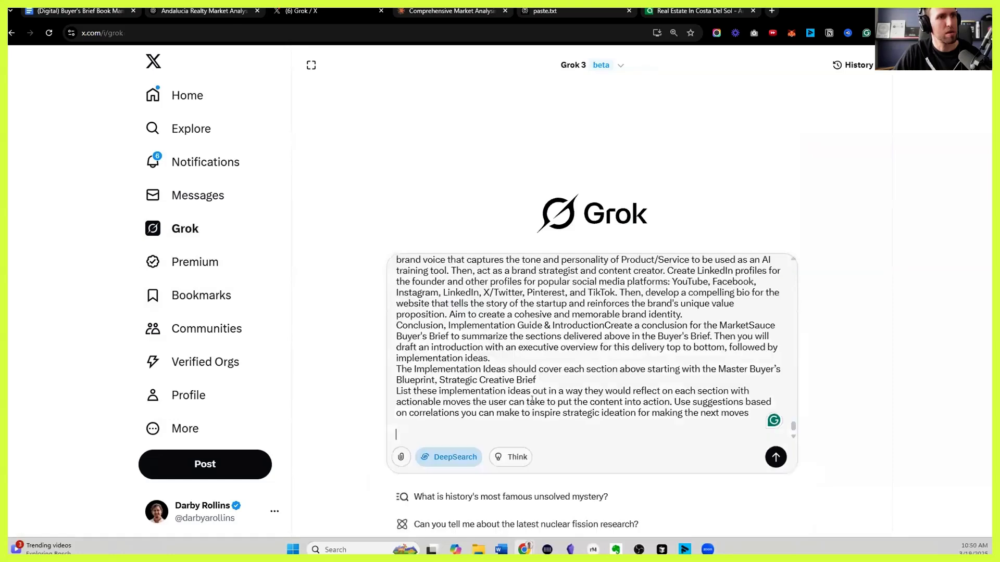
{"action": "left_click", "coordinate": [514, 457]}
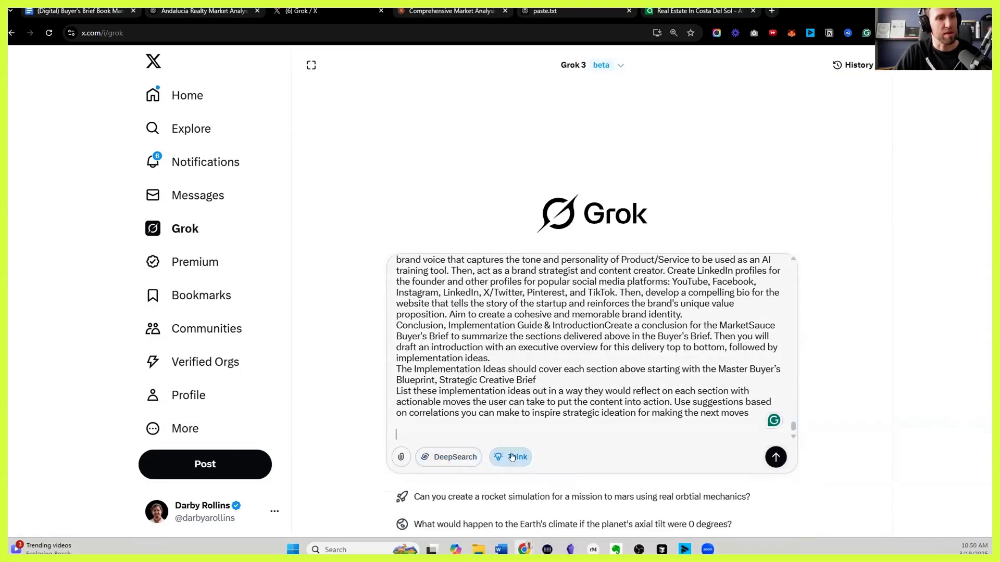
{"action": "left_click", "coordinate": [775, 457]}
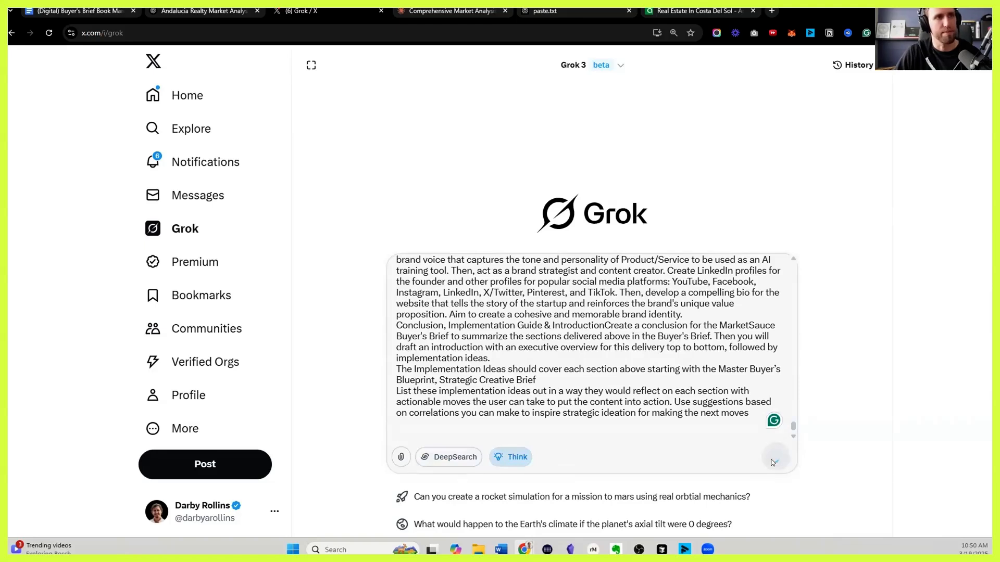
Step: Return to Claude's report and read the objections analysis, the objections to buying and the start of the negative feelings section
{"action": "key", "text": "ctrl+Tab"}
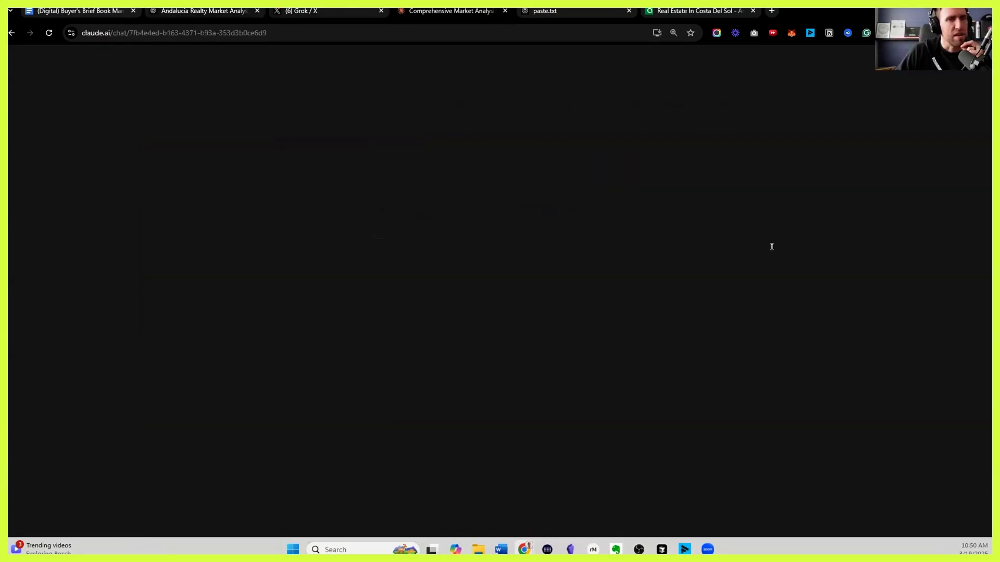
{"action": "scroll", "coordinate": [770, 267], "scroll_direction": "down", "scroll_amount": 1}
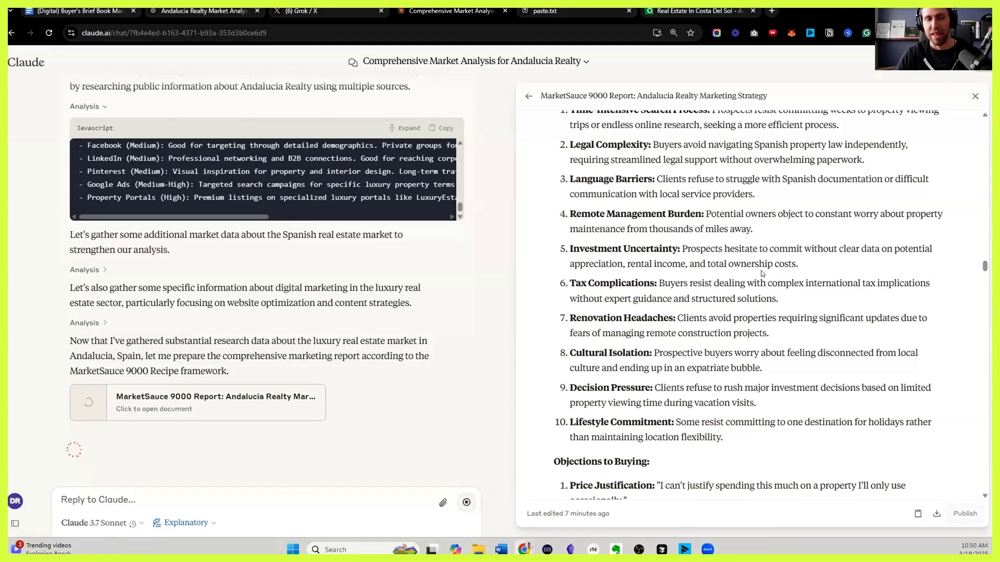
{"action": "scroll", "coordinate": [785, 320], "scroll_direction": "down", "scroll_amount": 5}
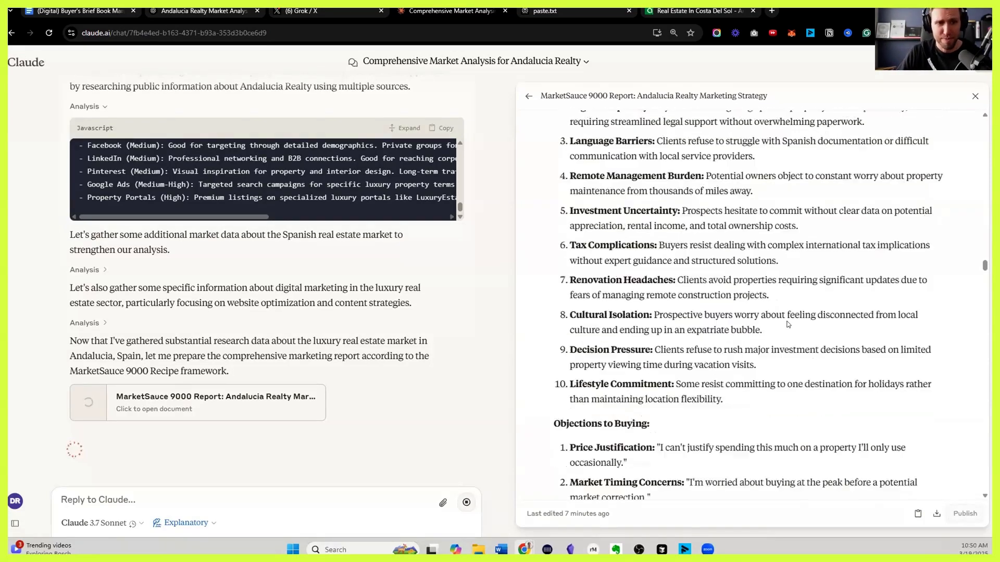
{"action": "scroll", "coordinate": [785, 320], "scroll_direction": "down", "scroll_amount": 3}
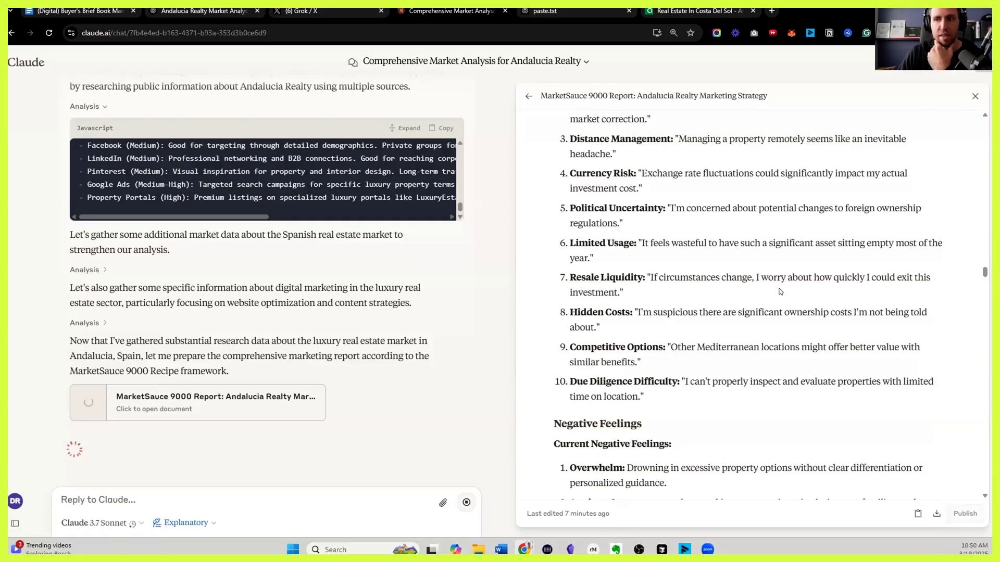
Step: Skim Claude's report from the negative feelings through the promises and enemy analysis, and highlight several of the "A quick Google search for" entries
{"action": "scroll", "coordinate": [777, 295], "scroll_direction": "down", "scroll_amount": 4}
{"action": "scroll", "coordinate": [778, 294], "scroll_direction": "down", "scroll_amount": 20}
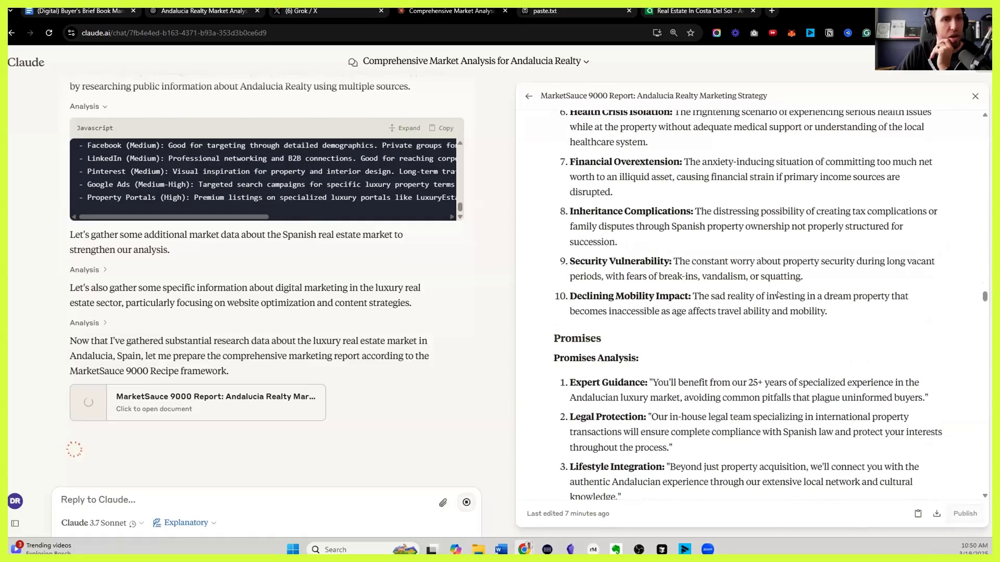
{"action": "scroll", "coordinate": [777, 289], "scroll_direction": "down", "scroll_amount": 14}
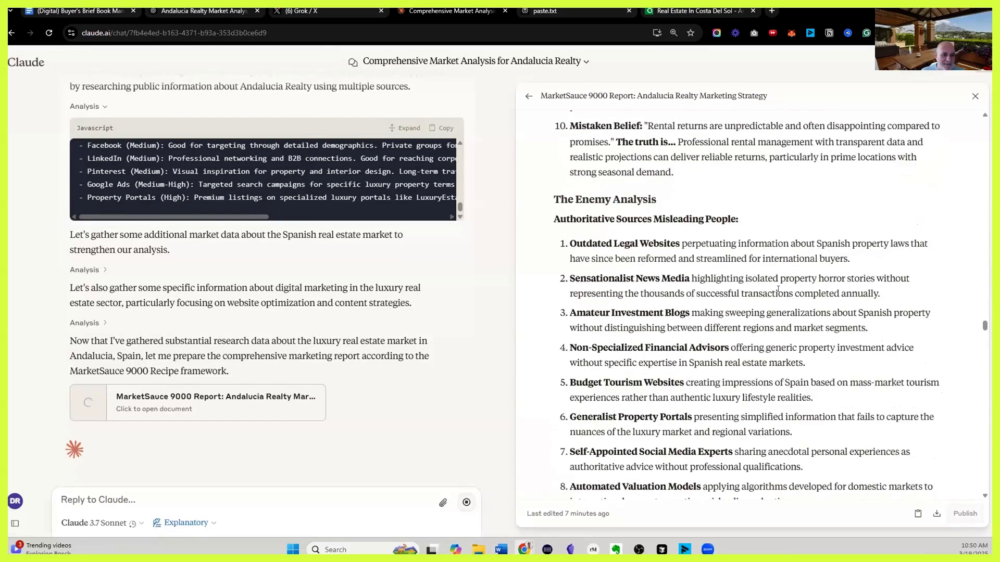
{"action": "scroll", "coordinate": [777, 294], "scroll_direction": "down", "scroll_amount": 20}
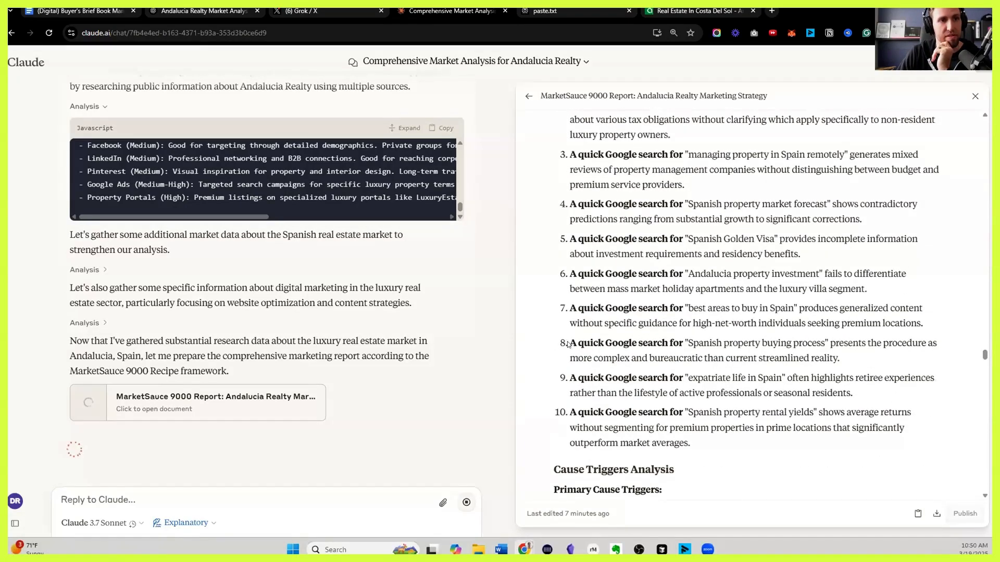
{"action": "left_click_drag", "start_coordinate": [840, 359], "coordinate": [571, 196]}
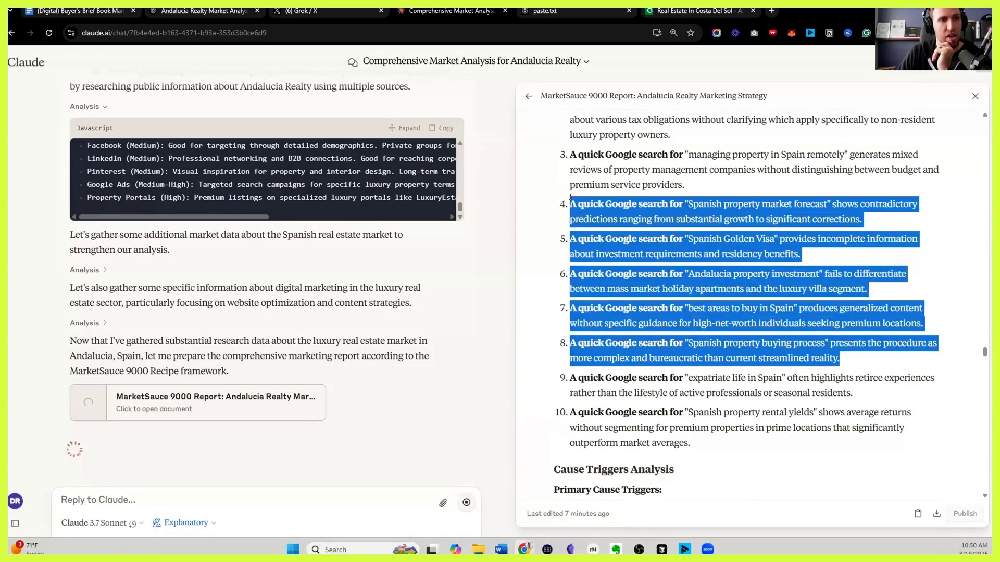
{"action": "left_click", "coordinate": [570, 197]}
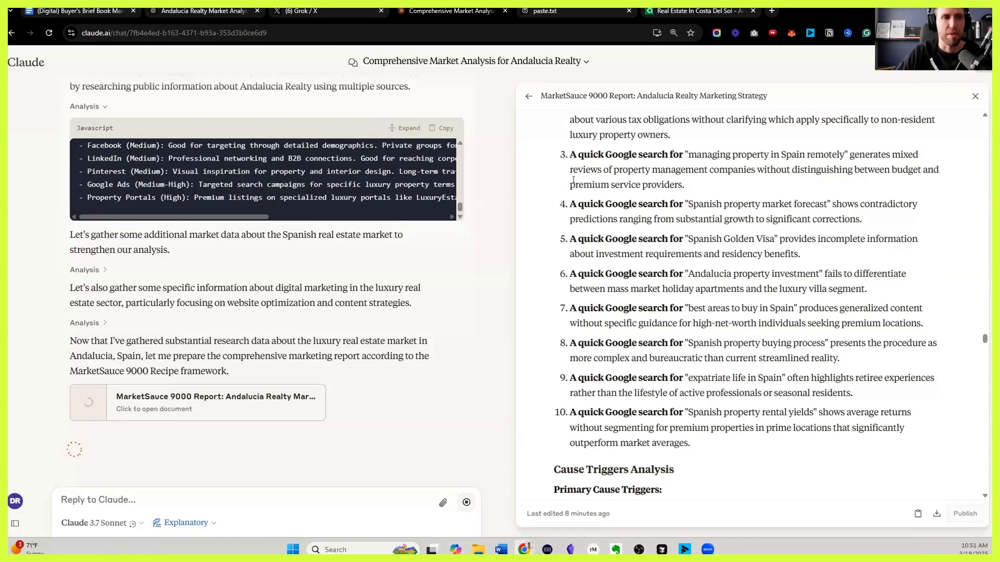
Step: Read the primary cause triggers and their resolutions in Claude's report, highlighting the Information Overload entry
{"action": "scroll", "coordinate": [763, 237], "scroll_direction": "down", "scroll_amount": 3}
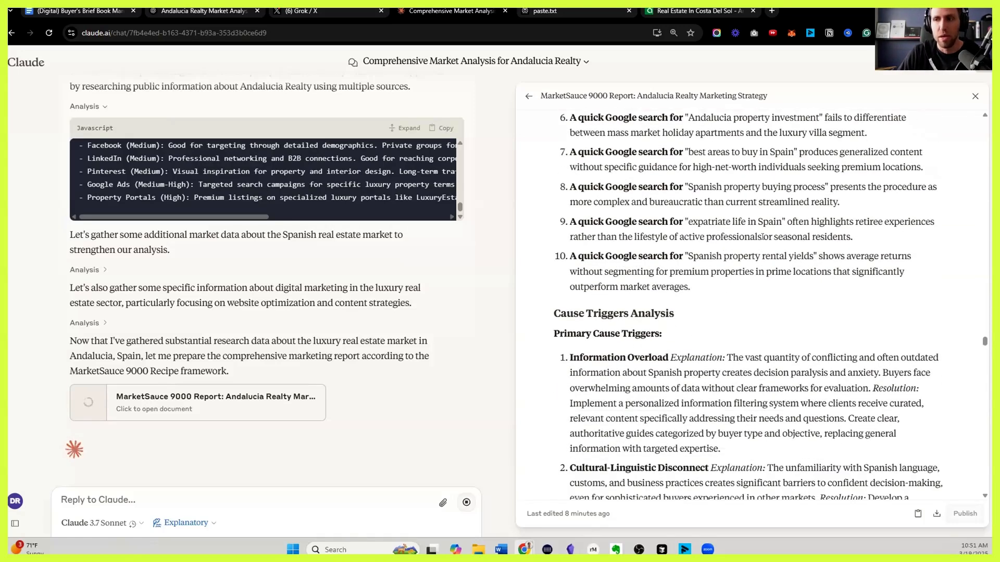
{"action": "scroll", "coordinate": [762, 236], "scroll_direction": "down", "scroll_amount": 1}
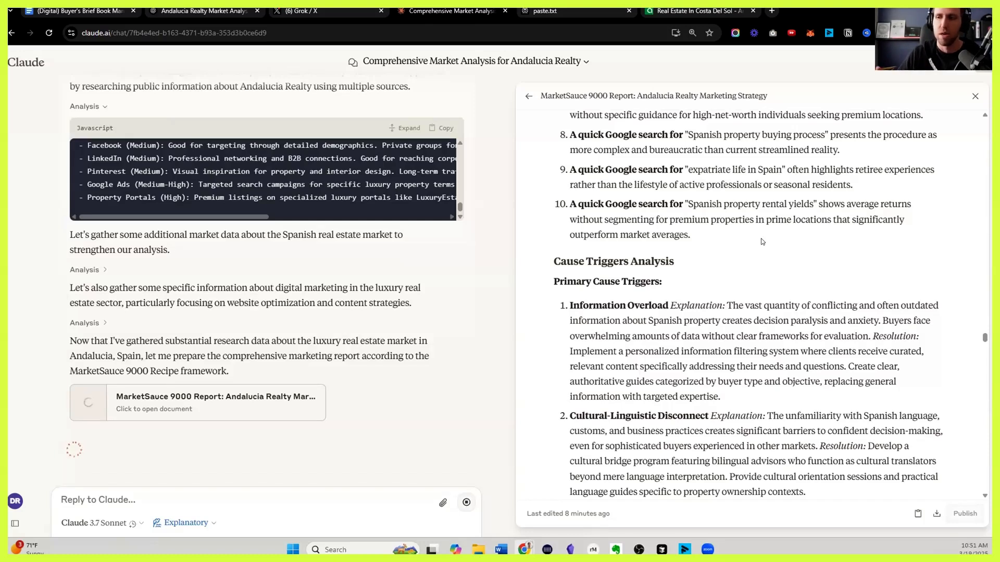
{"action": "scroll", "coordinate": [746, 248], "scroll_direction": "down", "scroll_amount": 2}
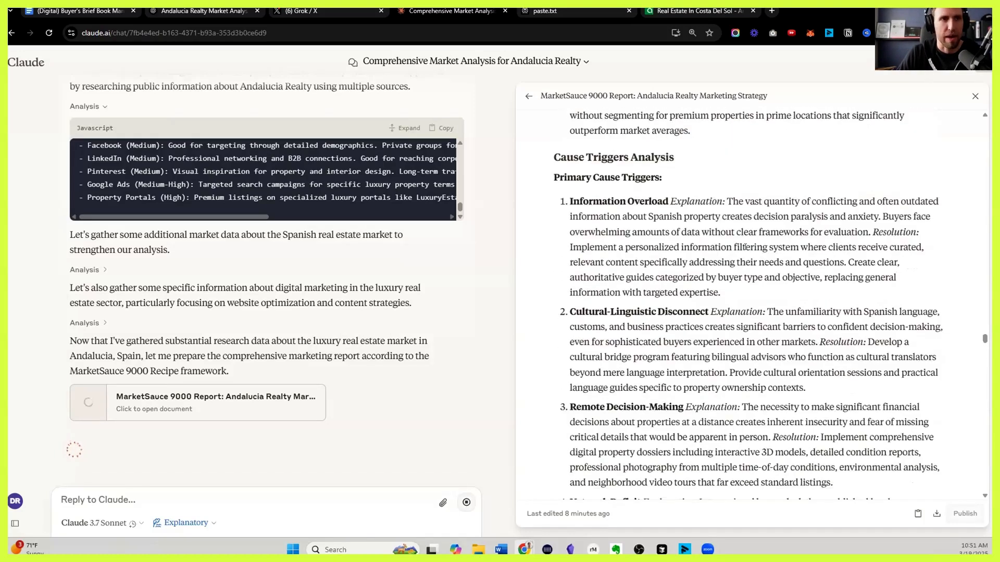
{"action": "scroll", "coordinate": [746, 247], "scroll_direction": "down", "scroll_amount": 8}
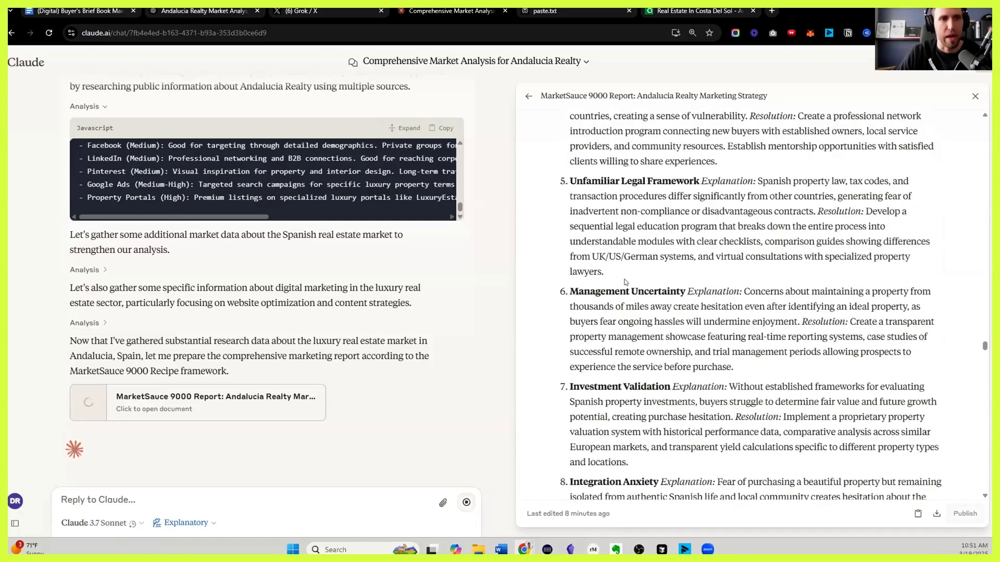
{"action": "scroll", "coordinate": [601, 252], "scroll_direction": "up", "scroll_amount": 4}
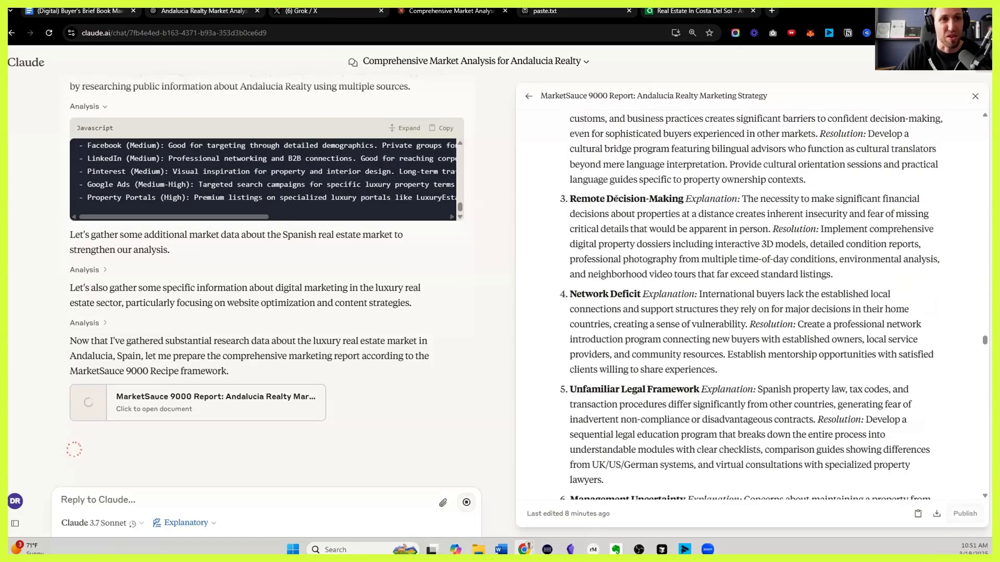
{"action": "scroll", "coordinate": [598, 165], "scroll_direction": "up", "scroll_amount": 3}
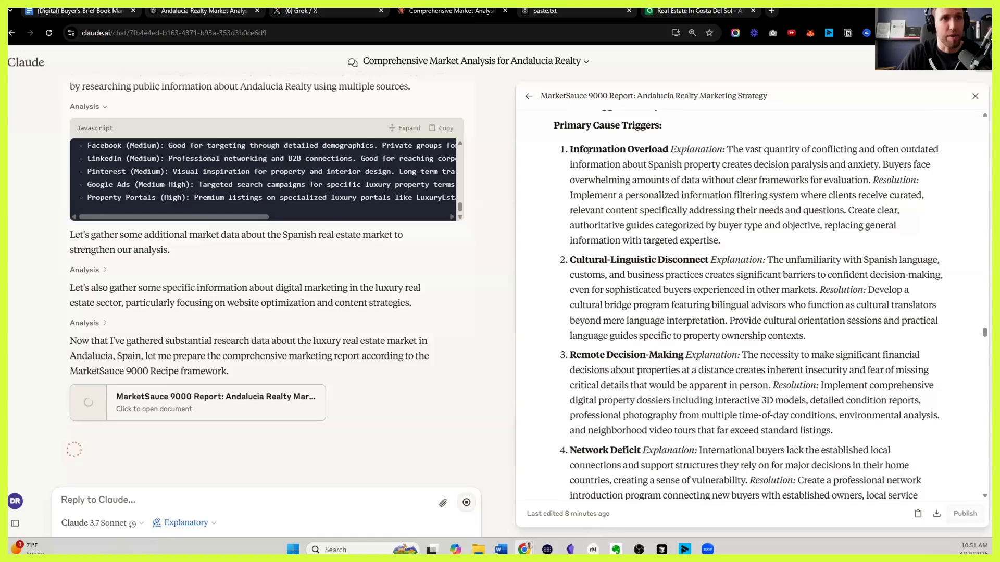
{"action": "left_click_drag", "start_coordinate": [569, 151], "coordinate": [746, 232]}
Step: Skim the rest of Claude's report, covering the consequences, story examples, bad habits, success myths, problem lists and customer segments
{"action": "scroll", "coordinate": [747, 233], "scroll_direction": "down", "scroll_amount": 15}
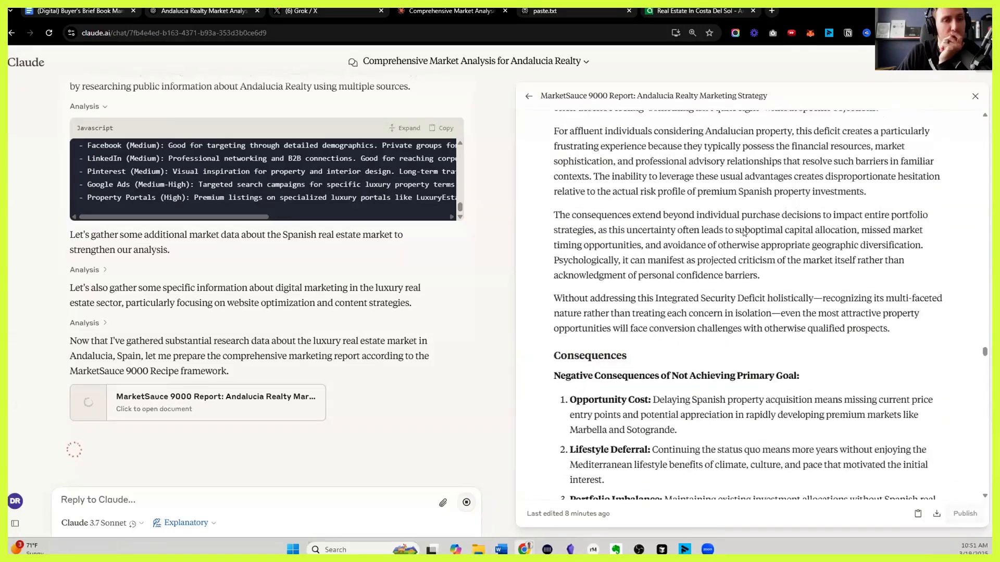
{"action": "scroll", "coordinate": [743, 232], "scroll_direction": "down", "scroll_amount": 5}
{"action": "scroll", "coordinate": [743, 232], "scroll_direction": "down", "scroll_amount": 10}
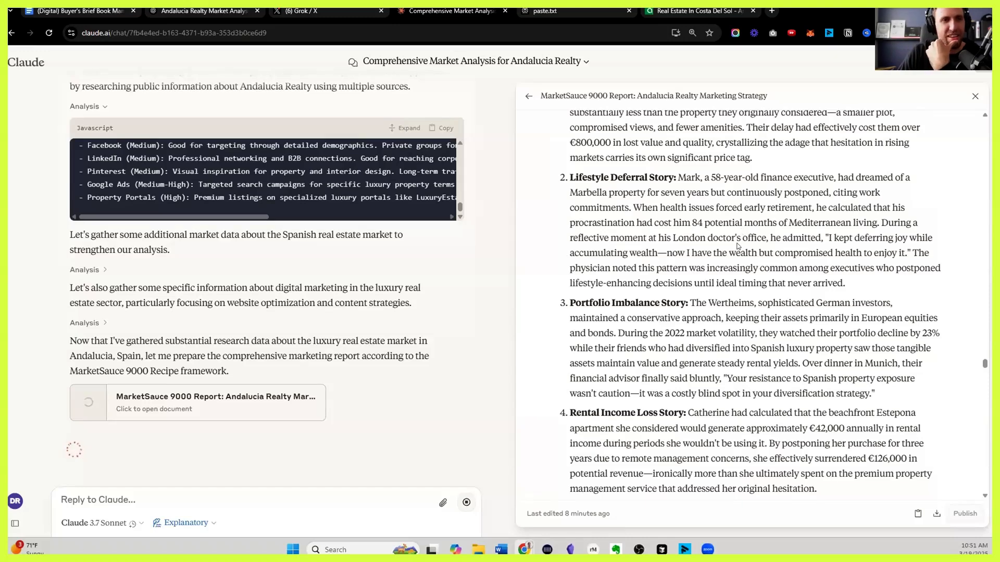
{"action": "scroll", "coordinate": [737, 247], "scroll_direction": "down", "scroll_amount": 12}
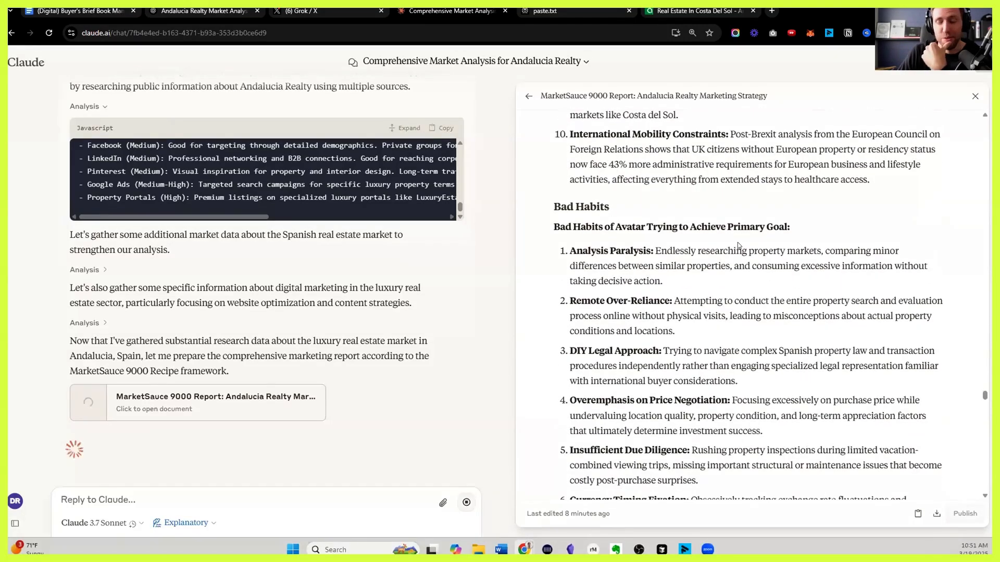
{"action": "scroll", "coordinate": [737, 243], "scroll_direction": "down", "scroll_amount": 15}
{"action": "scroll", "coordinate": [739, 241], "scroll_direction": "down", "scroll_amount": 15}
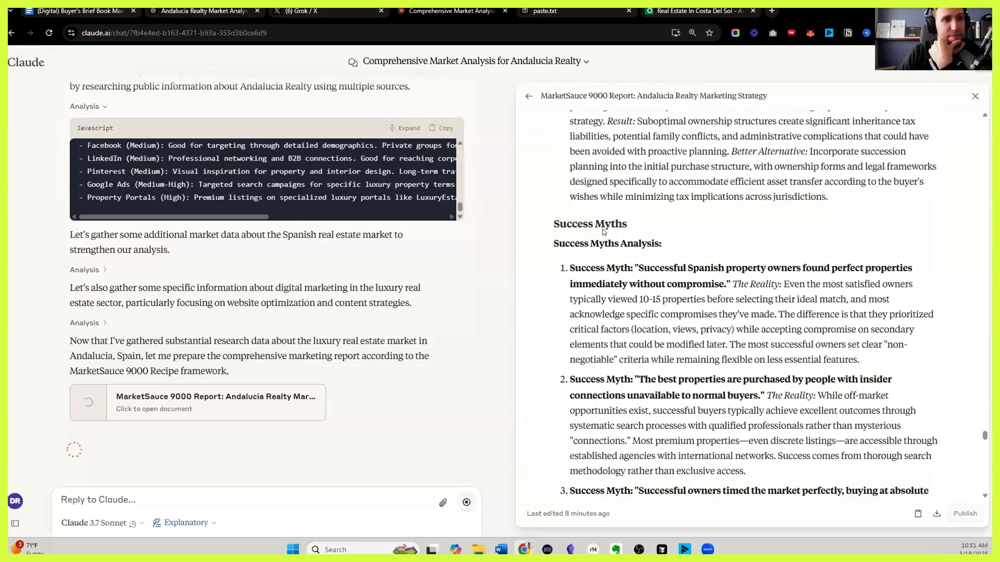
{"action": "scroll", "coordinate": [604, 234], "scroll_direction": "down", "scroll_amount": 20}
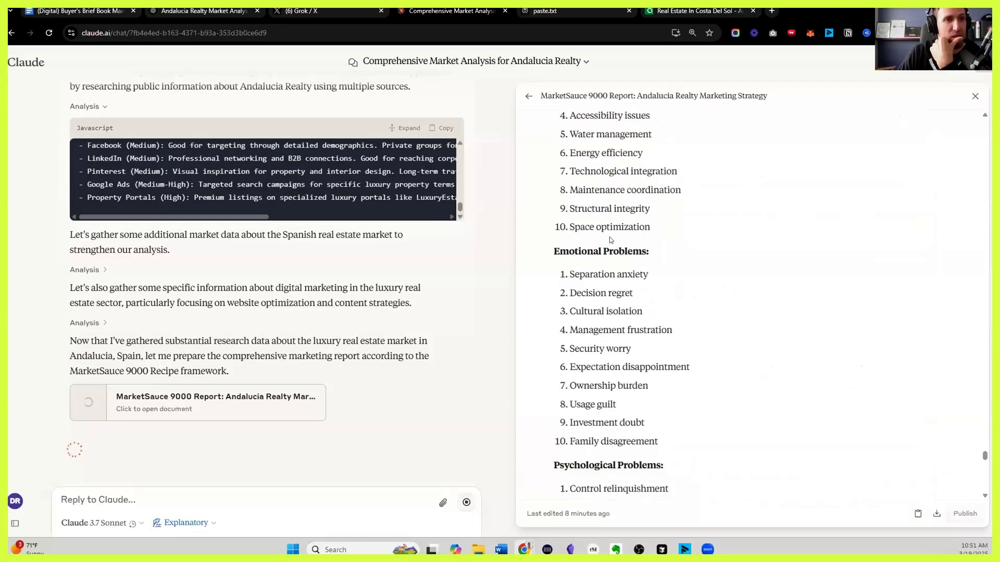
{"action": "scroll", "coordinate": [609, 237], "scroll_direction": "down", "scroll_amount": 15}
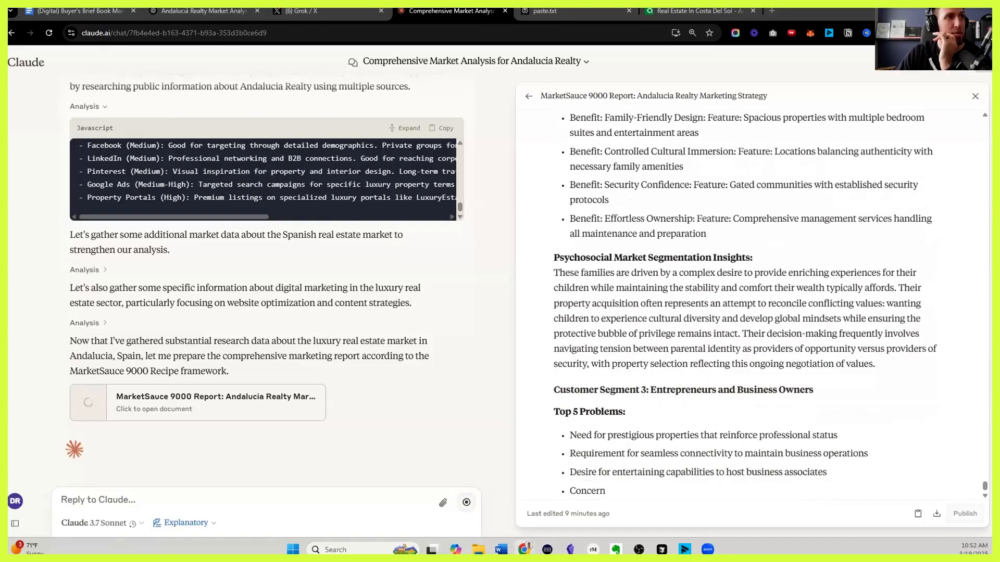
Step: Check ChatGPT's deep research progress, and return to Claude to send "continue" so it resumes the paused report
{"action": "left_click", "coordinate": [205, 10]}
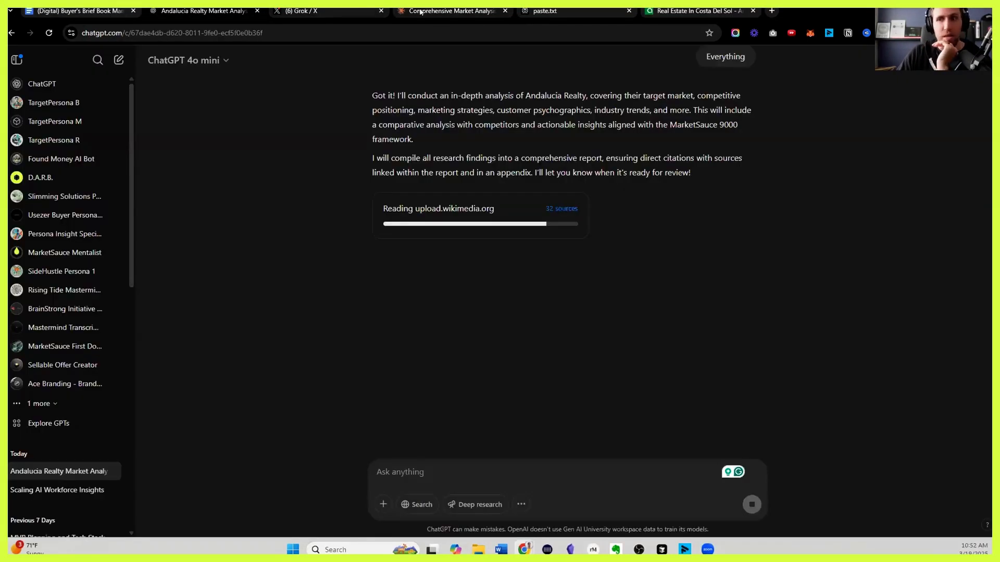
{"action": "left_click", "coordinate": [420, 12]}
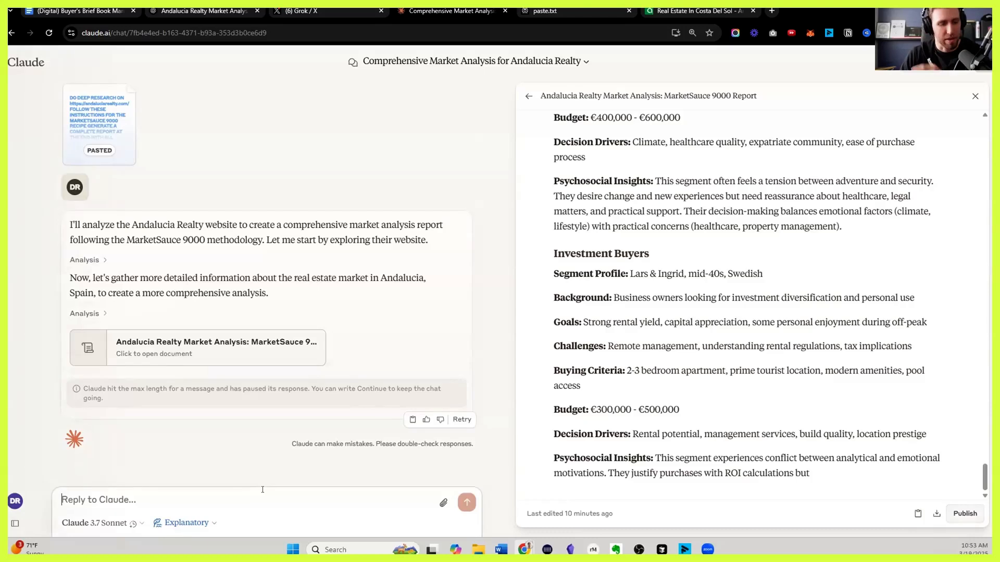
{"action": "type", "text": "nue"}
{"action": "key", "text": "Return"}
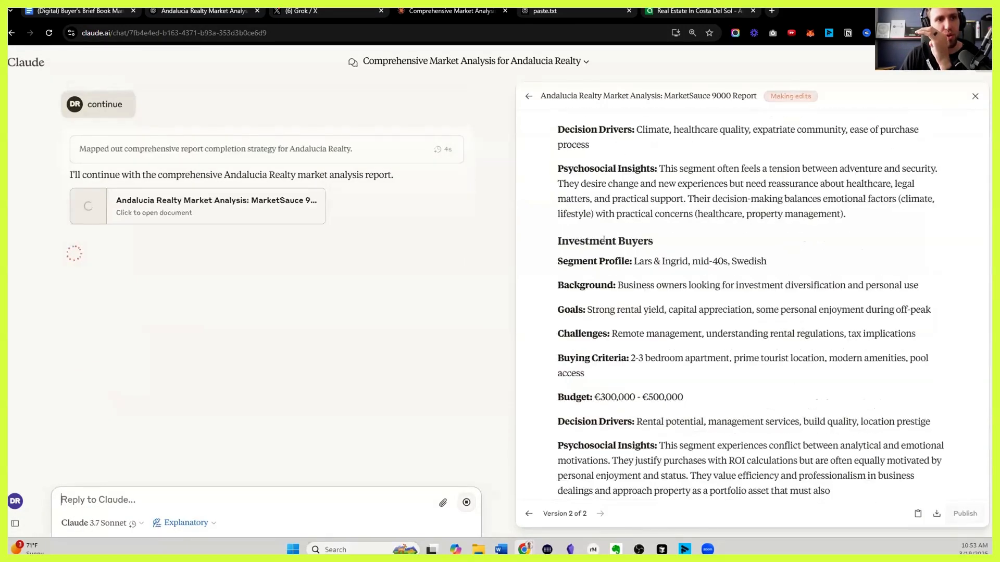
Step: Review Claude's continued report, including the secondary goals, next steps, research sources appendix and technical implementation priorities
{"action": "scroll", "coordinate": [607, 237], "scroll_direction": "up", "scroll_amount": 12}
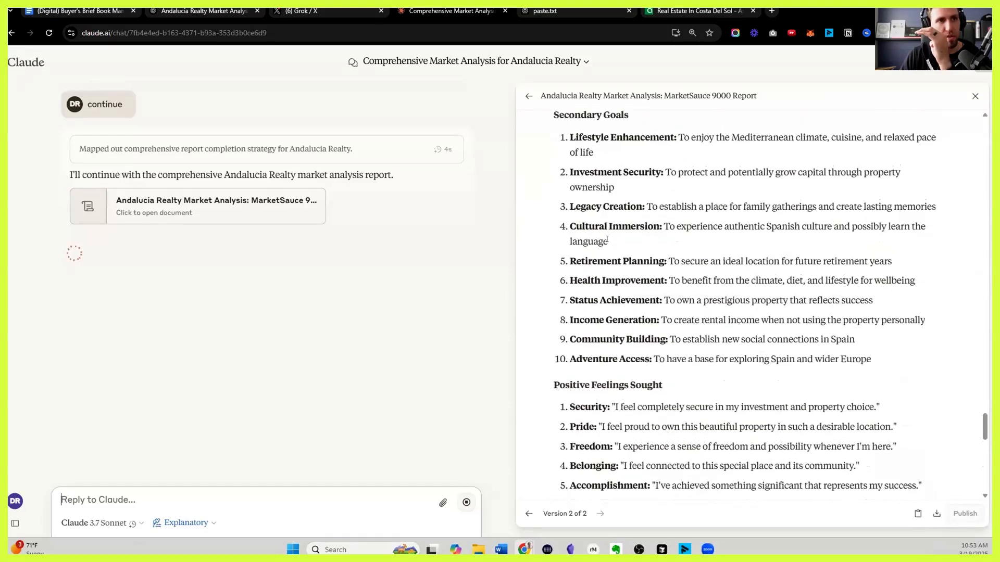
{"action": "scroll", "coordinate": [606, 238], "scroll_direction": "up", "scroll_amount": 12}
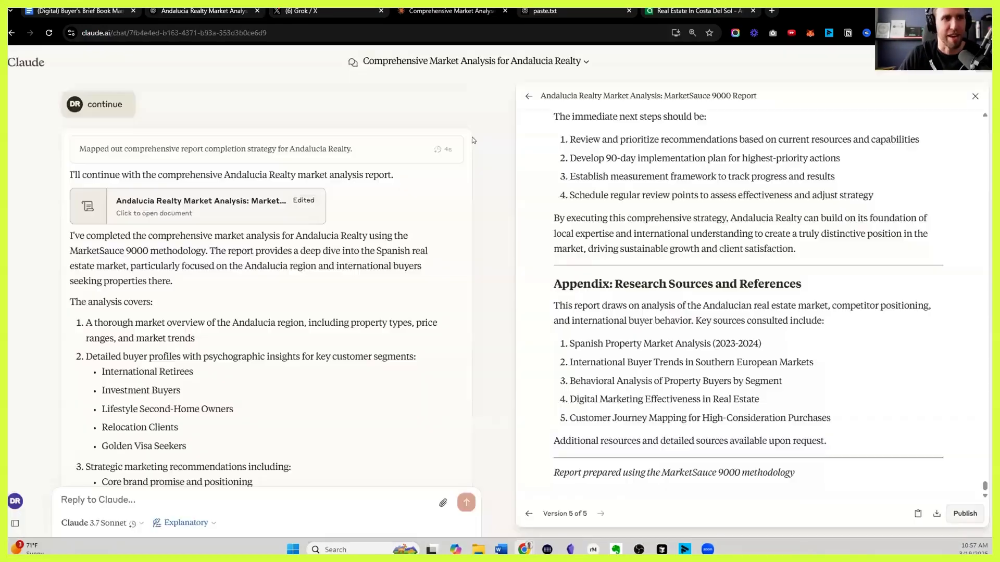
{"action": "scroll", "coordinate": [635, 292], "scroll_direction": "up", "scroll_amount": 10}
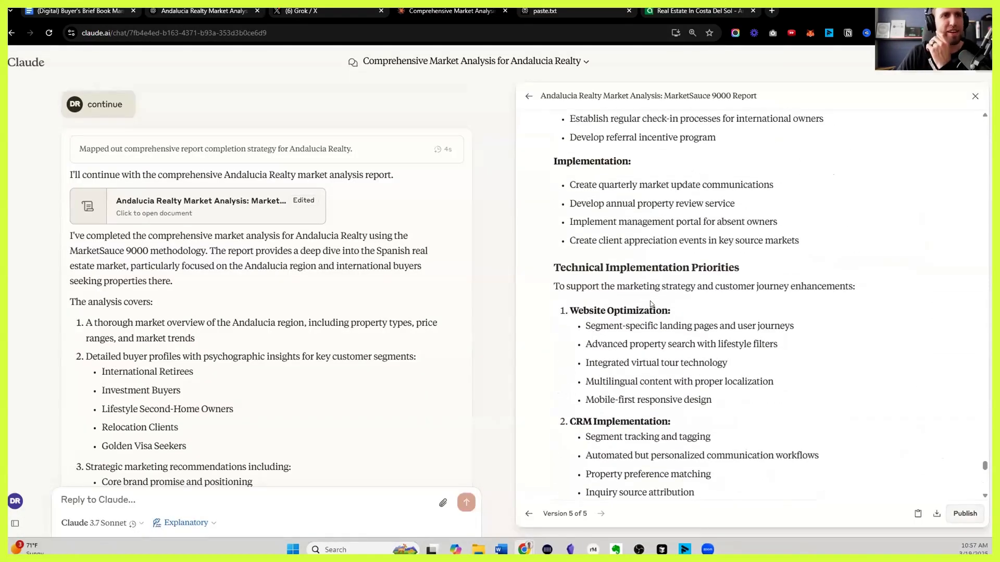
{"action": "scroll", "coordinate": [651, 302], "scroll_direction": "up", "scroll_amount": 5}
{"action": "scroll", "coordinate": [648, 298], "scroll_direction": "up", "scroll_amount": 10}
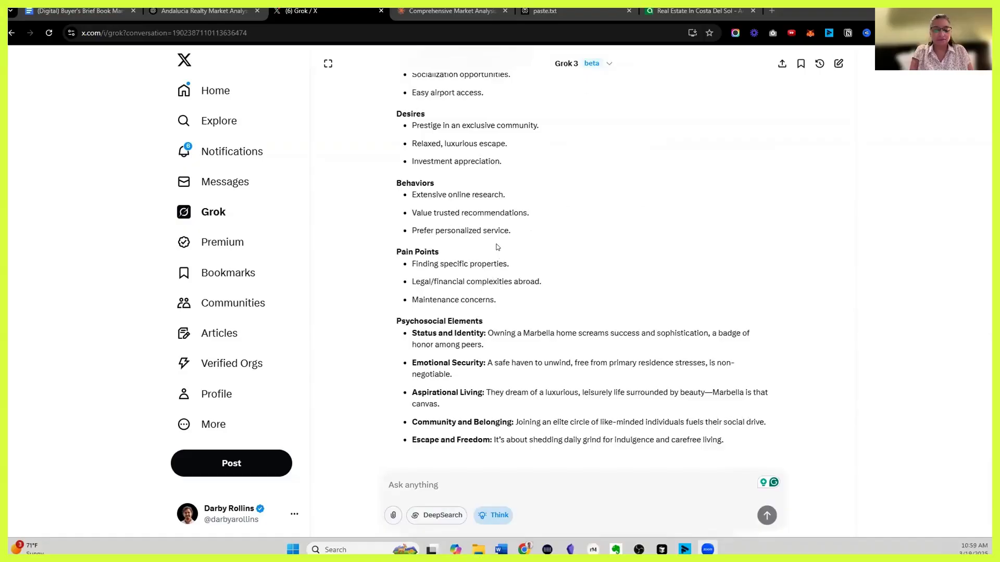
Step: Read Grok's Think version of the MarketSauce 9000 report from the Master Buyer's Blueprint through to the conclusion and appendix
{"action": "scroll", "coordinate": [497, 243], "scroll_direction": "down", "scroll_amount": 10}
{"action": "scroll", "coordinate": [498, 246], "scroll_direction": "up", "scroll_amount": 15}
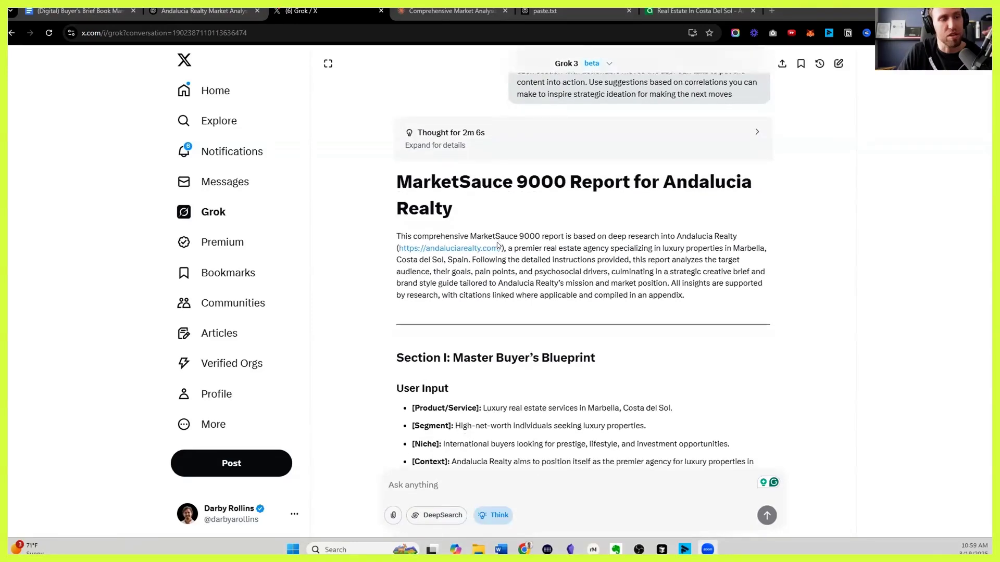
{"action": "scroll", "coordinate": [496, 208], "scroll_direction": "down", "scroll_amount": 1}
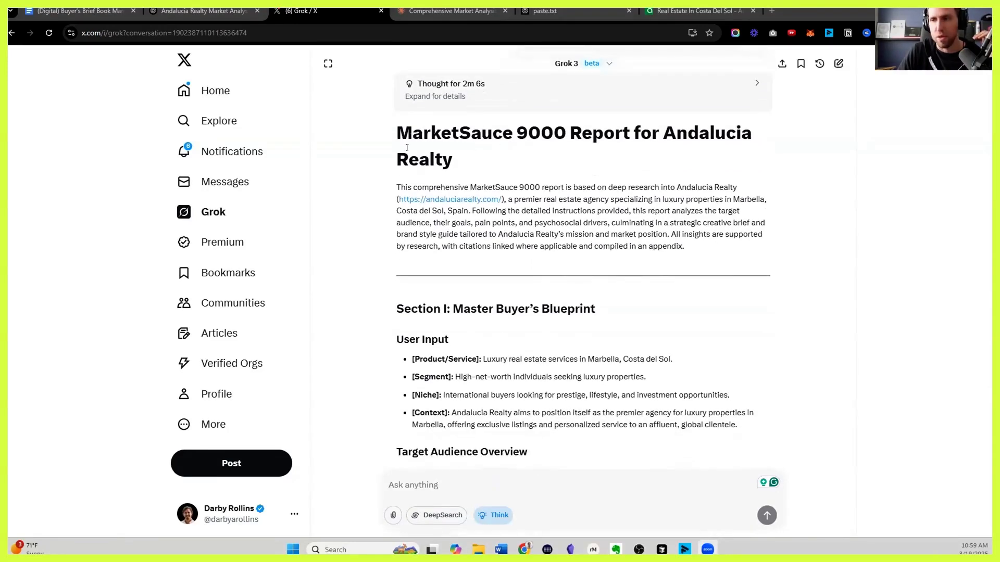
{"action": "scroll", "coordinate": [408, 153], "scroll_direction": "down", "scroll_amount": 3}
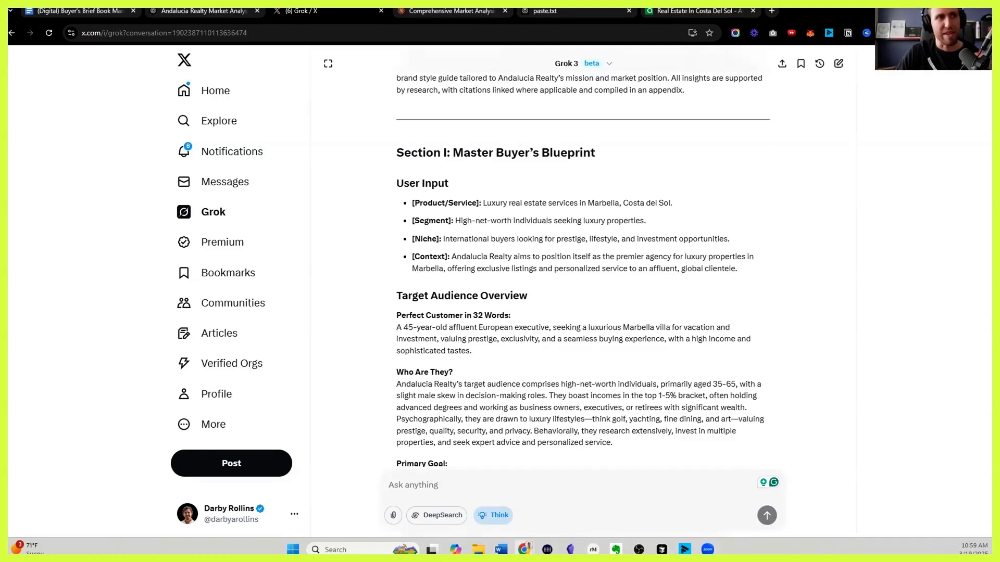
{"action": "scroll", "coordinate": [453, 218], "scroll_direction": "down", "scroll_amount": 20}
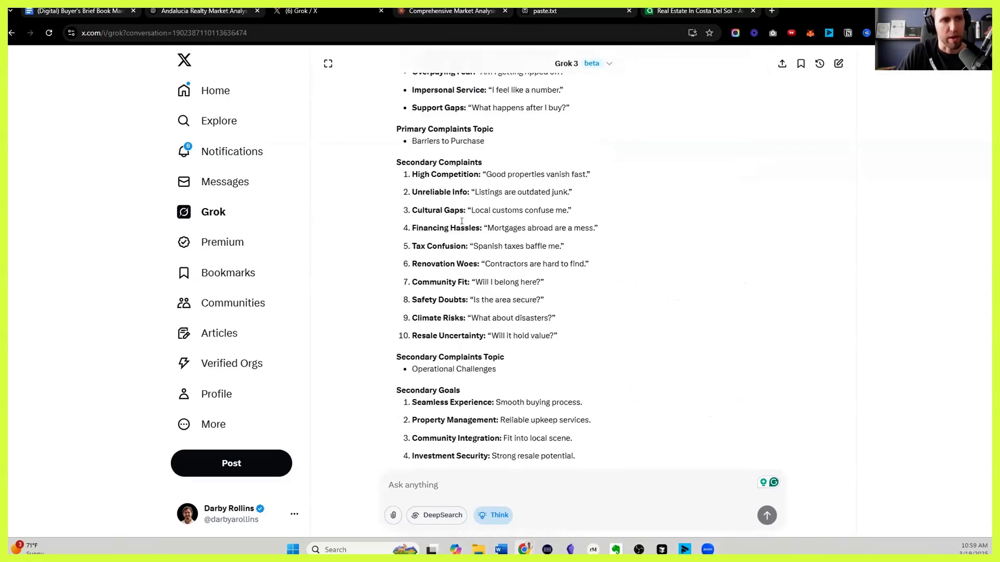
{"action": "scroll", "coordinate": [461, 222], "scroll_direction": "down", "scroll_amount": 12}
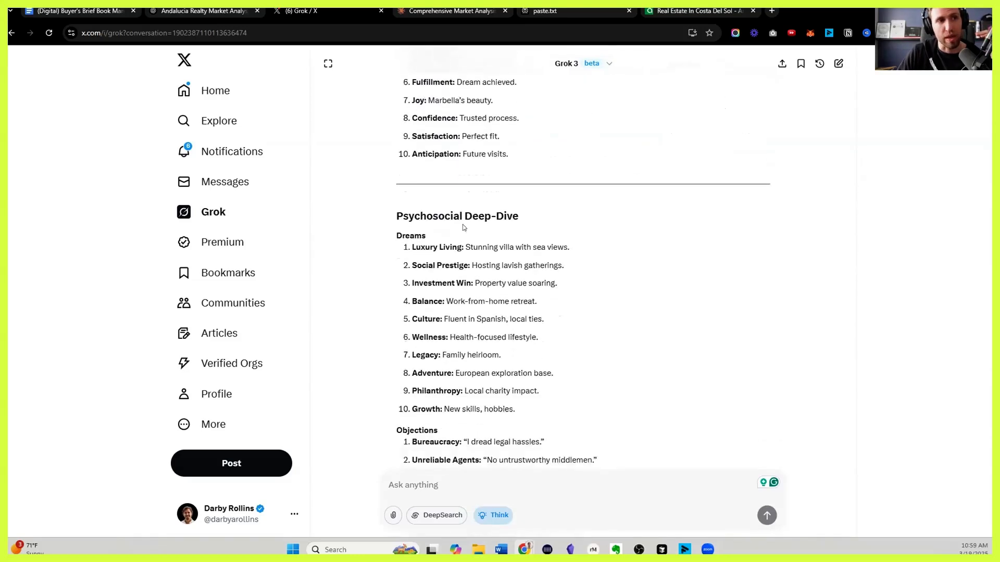
{"action": "scroll", "coordinate": [463, 223], "scroll_direction": "down", "scroll_amount": 20}
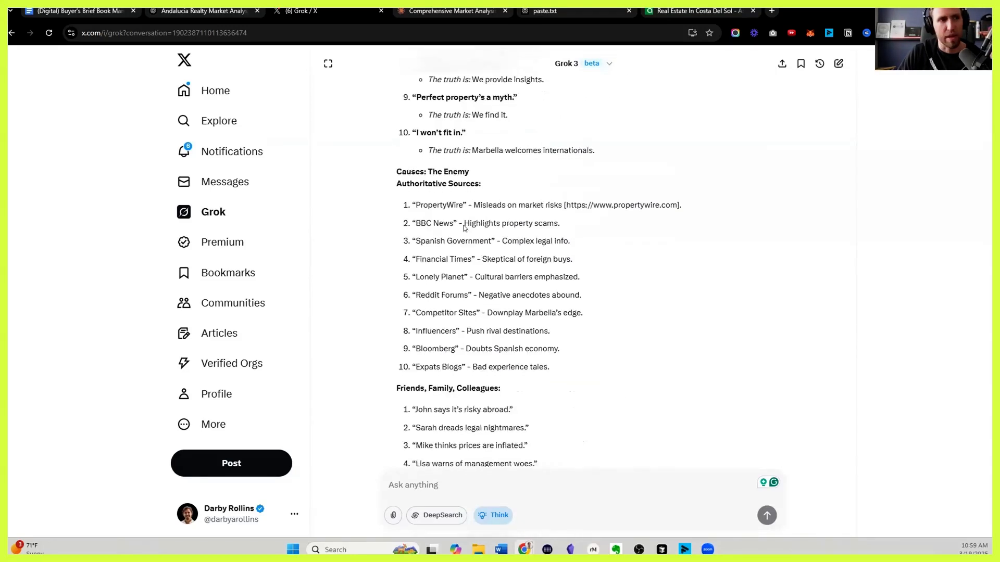
{"action": "scroll", "coordinate": [467, 228], "scroll_direction": "down", "scroll_amount": 20}
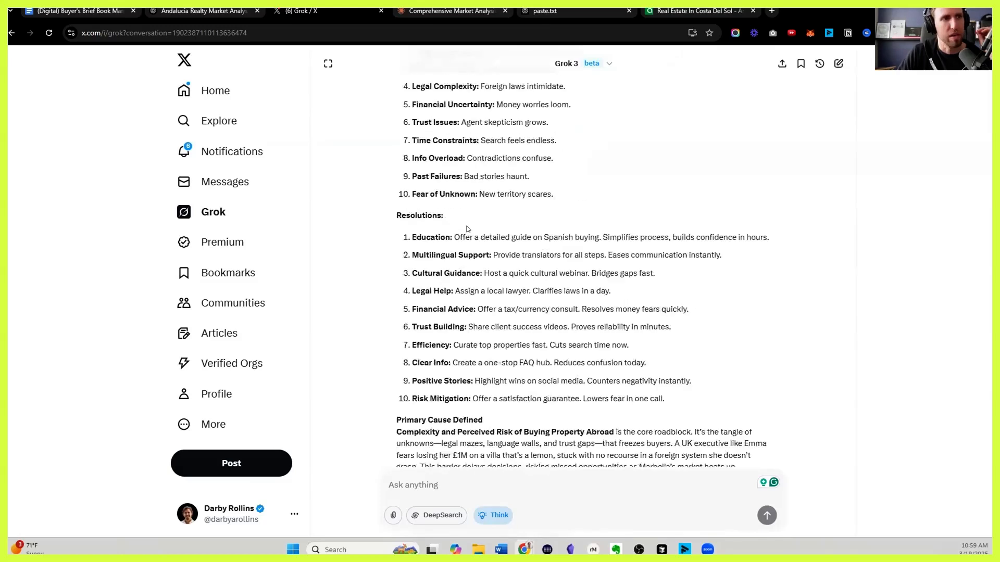
{"action": "scroll", "coordinate": [467, 229], "scroll_direction": "down", "scroll_amount": 20}
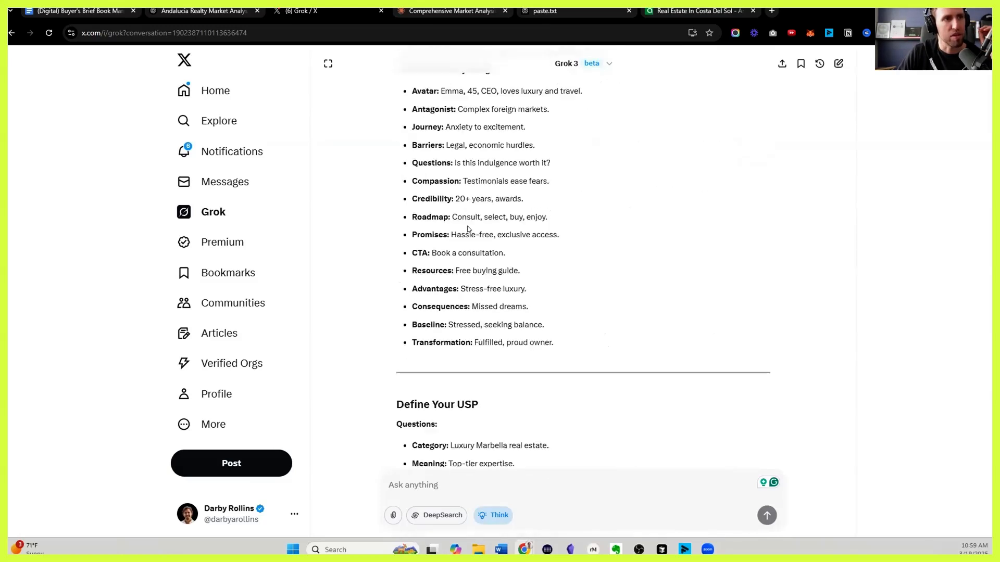
{"action": "scroll", "coordinate": [467, 228], "scroll_direction": "down", "scroll_amount": 20}
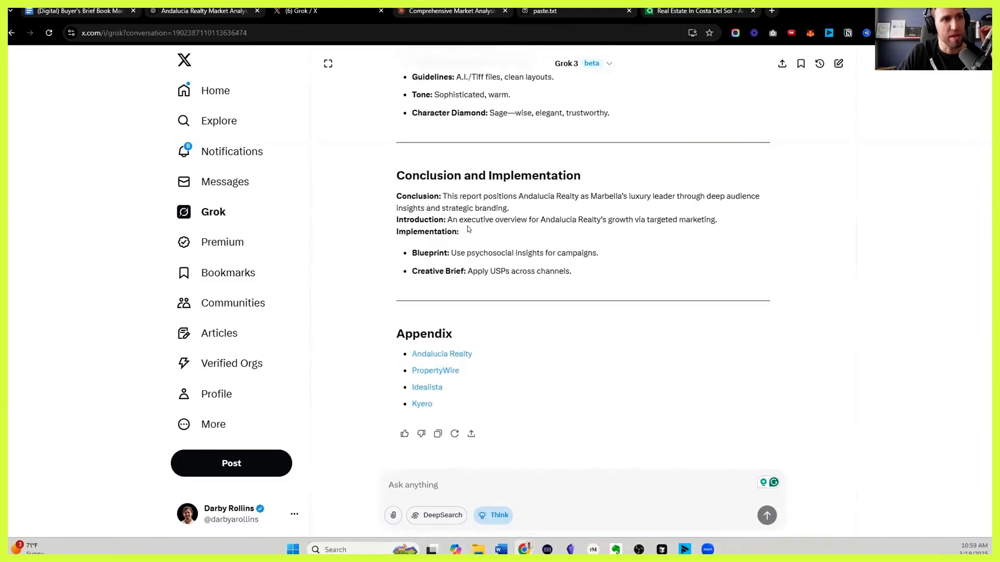
Step: Return to Claude's completed report and view the solution section for comparison with Grok's Think report
{"action": "left_click", "coordinate": [469, 8]}
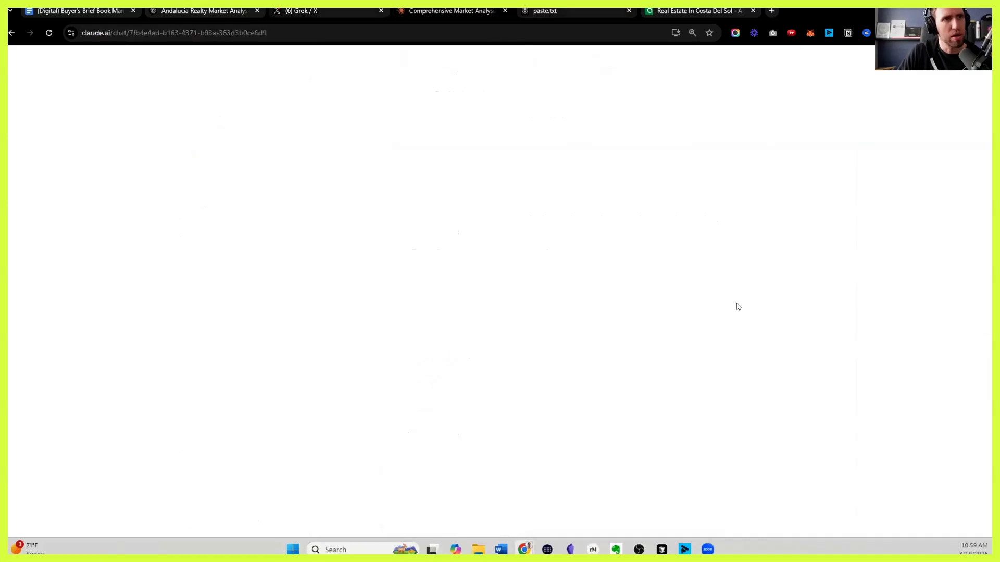
{"action": "scroll", "coordinate": [703, 311], "scroll_direction": "down", "scroll_amount": 10}
{"action": "scroll", "coordinate": [703, 311], "scroll_direction": "up", "scroll_amount": 15}
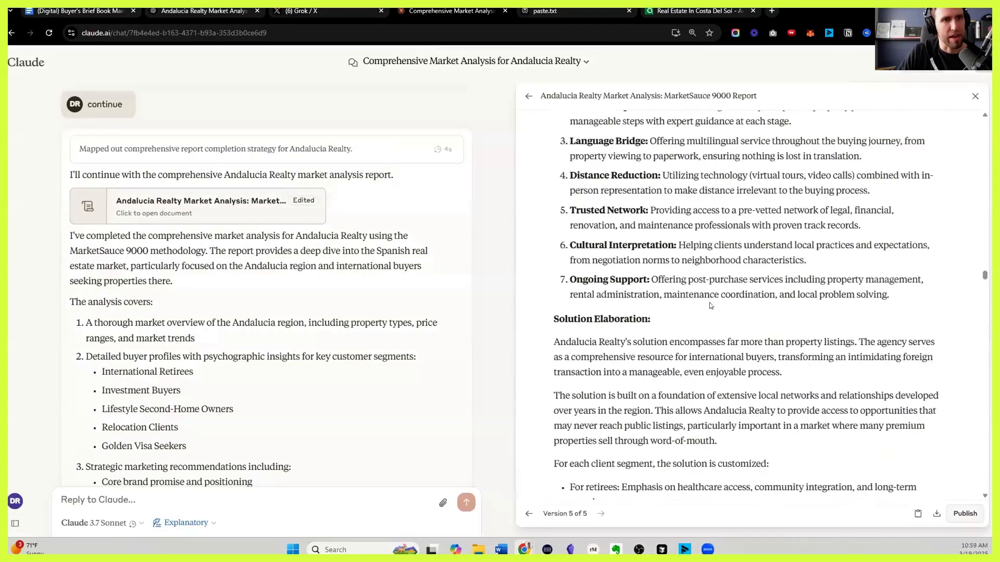
Step: Switch to ChatGPT's completed deep research report on Andalucia Realty and read the company overview and value proposition
{"action": "scroll", "coordinate": [704, 270], "scroll_direction": "up", "scroll_amount": 10}
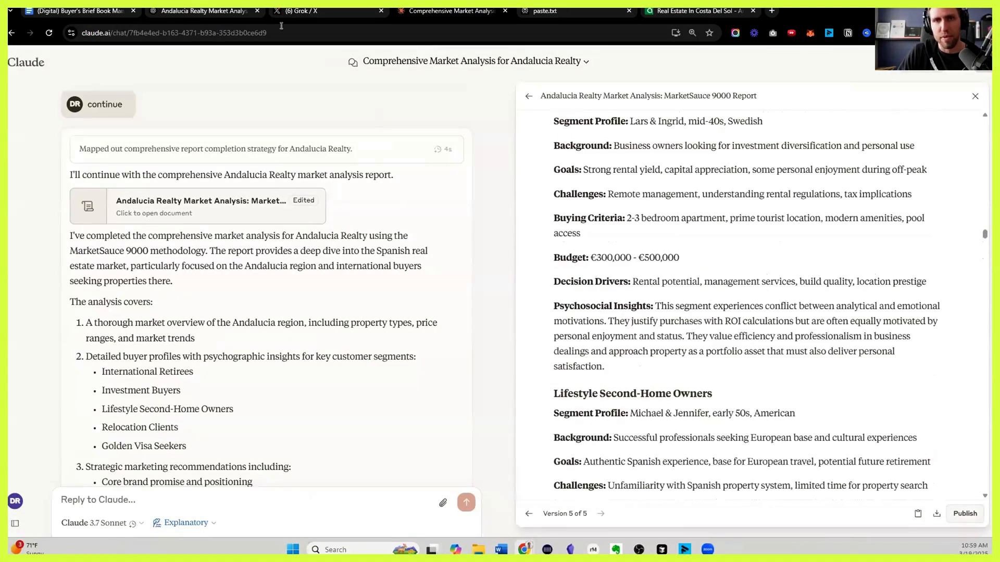
{"action": "left_click", "coordinate": [211, 9]}
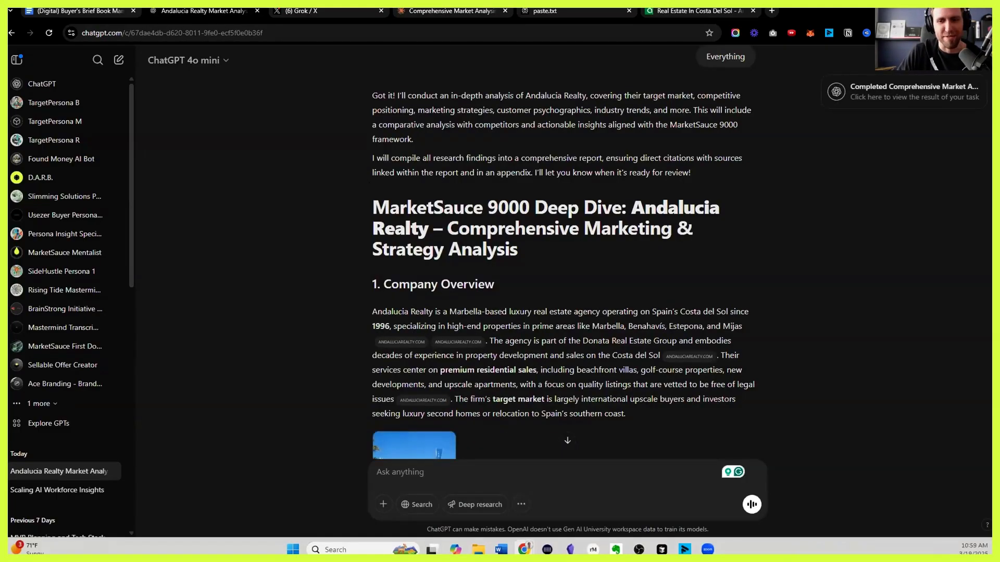
{"action": "scroll", "coordinate": [407, 356], "scroll_direction": "down", "scroll_amount": 2}
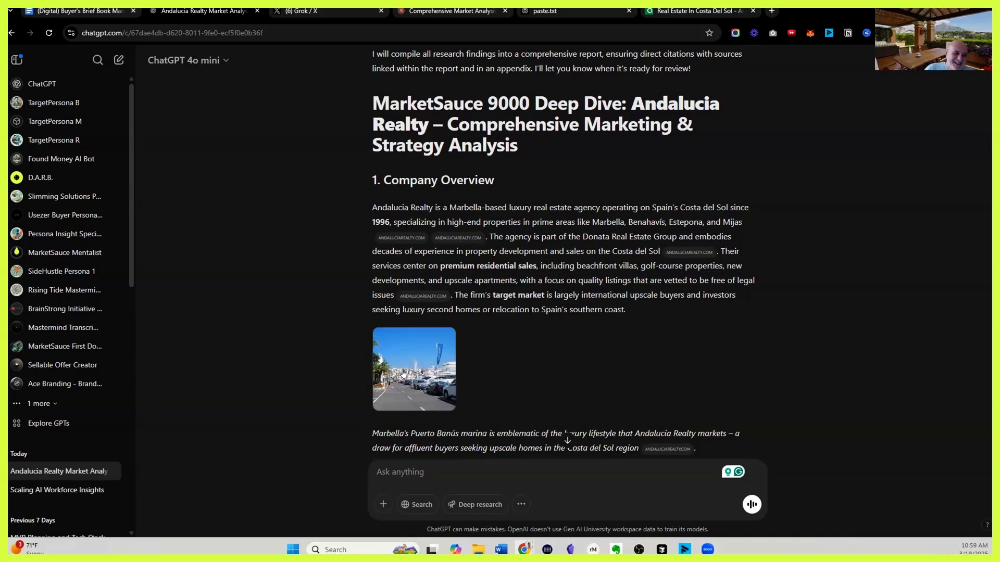
{"action": "scroll", "coordinate": [354, 344], "scroll_direction": "down", "scroll_amount": 1}
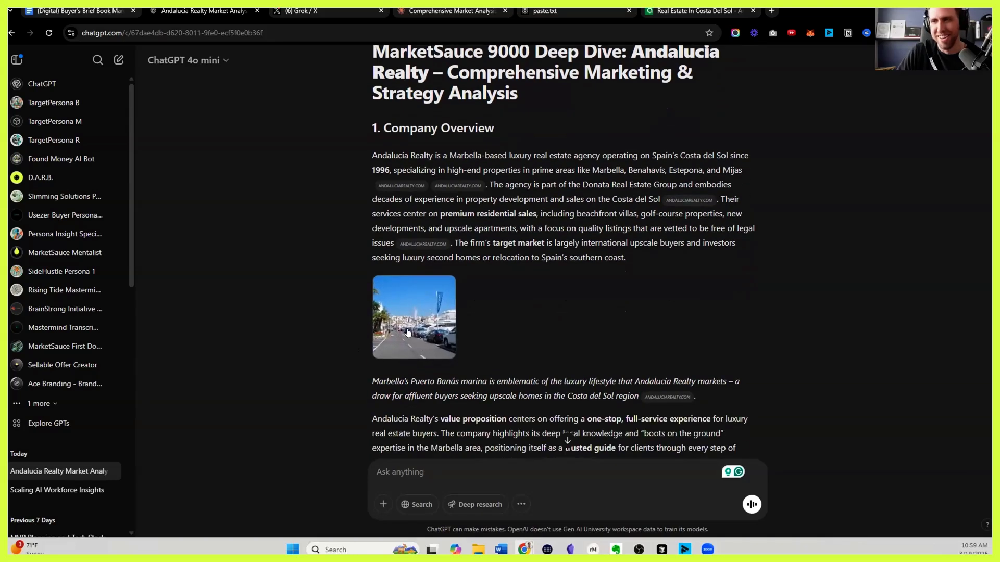
{"action": "scroll", "coordinate": [373, 283], "scroll_direction": "down", "scroll_amount": 6}
{"action": "left_click_drag", "start_coordinate": [393, 113], "coordinate": [596, 298]}
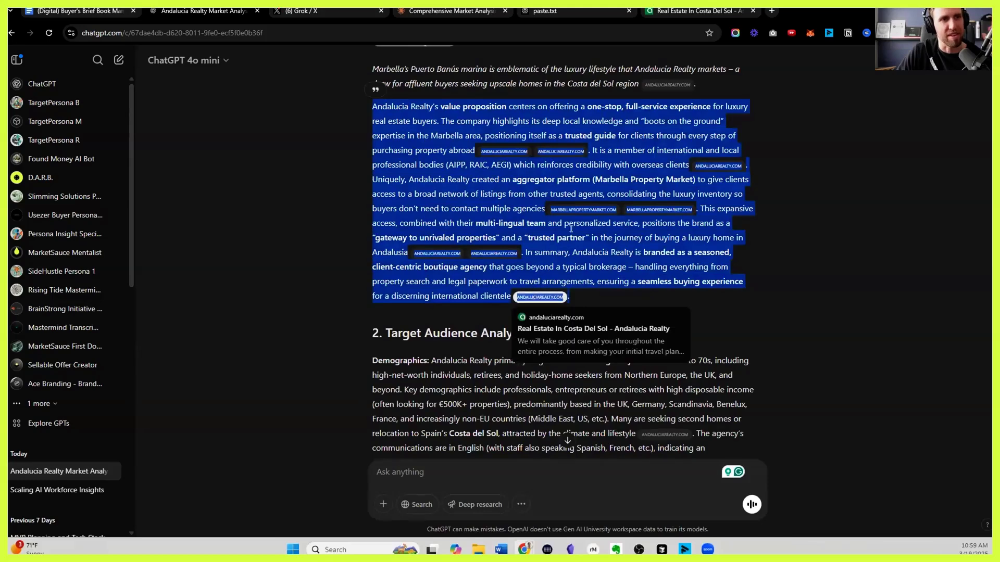
{"action": "left_click", "coordinate": [376, 213]}
Step: Skim the rest of ChatGPT's report, from target audience and SWOT through customer journey and strategic recommendations to the citations appendix
{"action": "scroll", "coordinate": [375, 214], "scroll_direction": "down", "scroll_amount": 7}
{"action": "scroll", "coordinate": [376, 214], "scroll_direction": "down", "scroll_amount": 15}
{"action": "scroll", "coordinate": [383, 217], "scroll_direction": "down", "scroll_amount": 12}
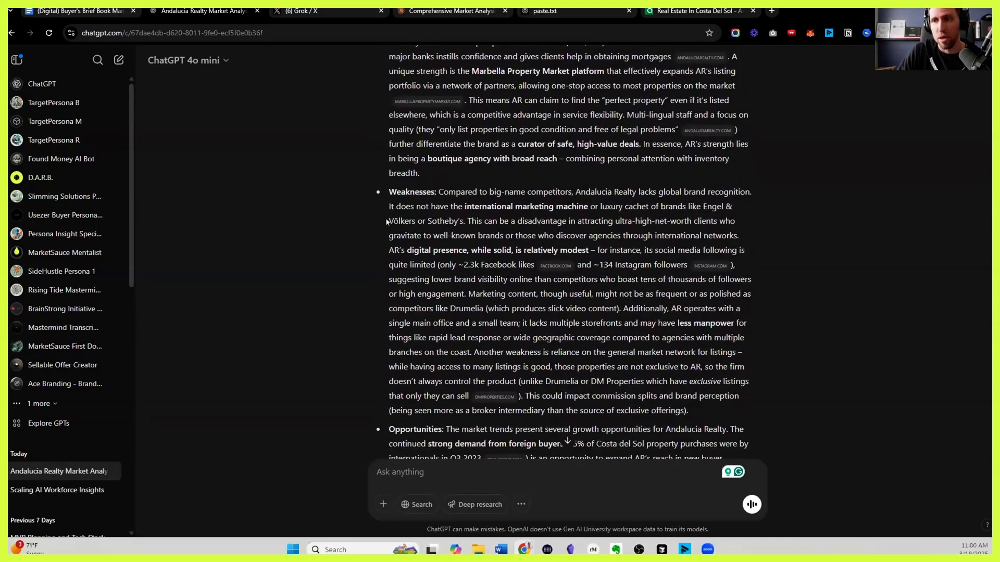
{"action": "scroll", "coordinate": [420, 217], "scroll_direction": "down", "scroll_amount": 14}
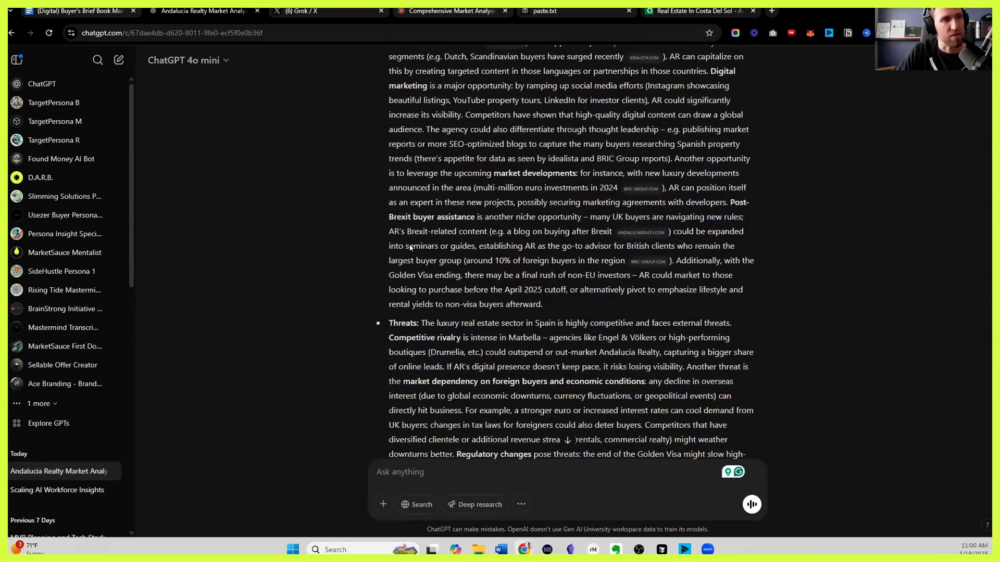
{"action": "scroll", "coordinate": [406, 250], "scroll_direction": "down", "scroll_amount": 15}
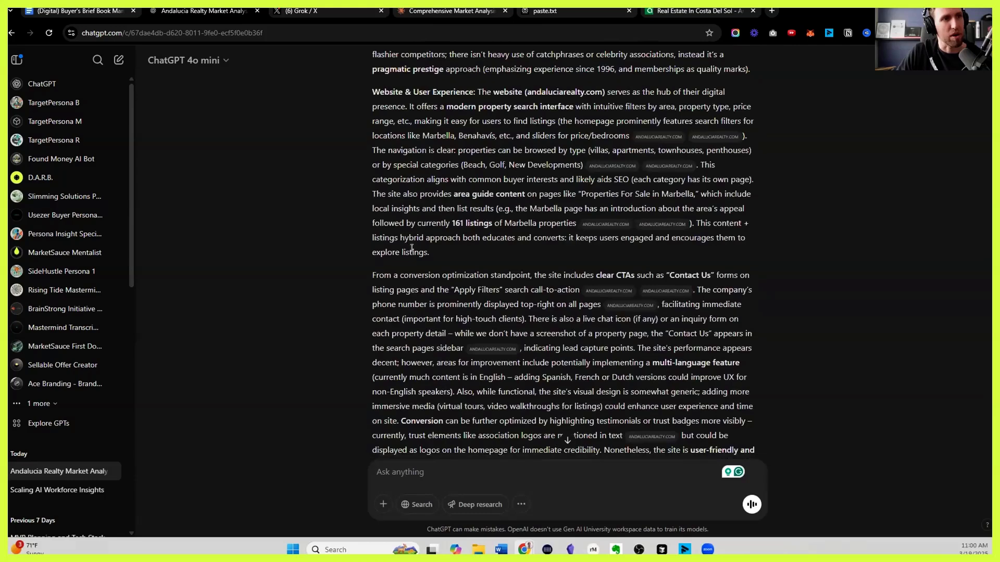
{"action": "scroll", "coordinate": [414, 251], "scroll_direction": "down", "scroll_amount": 18}
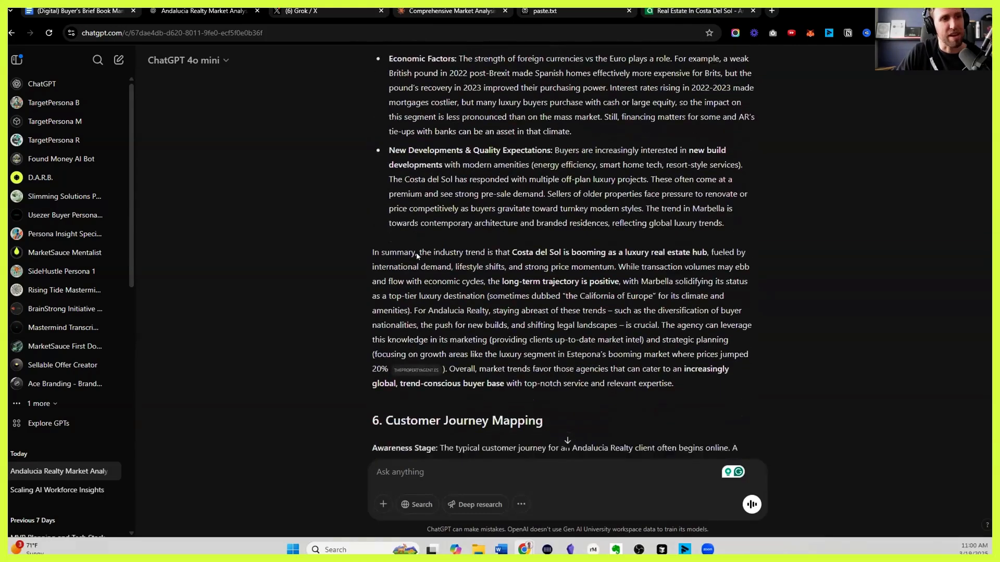
{"action": "scroll", "coordinate": [415, 254], "scroll_direction": "down", "scroll_amount": 10}
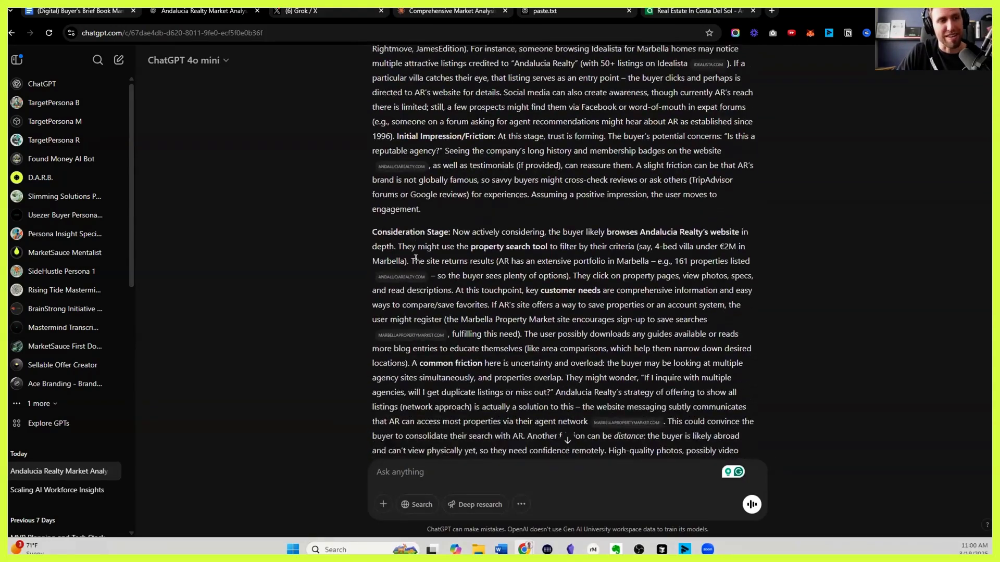
{"action": "scroll", "coordinate": [416, 258], "scroll_direction": "down", "scroll_amount": 15}
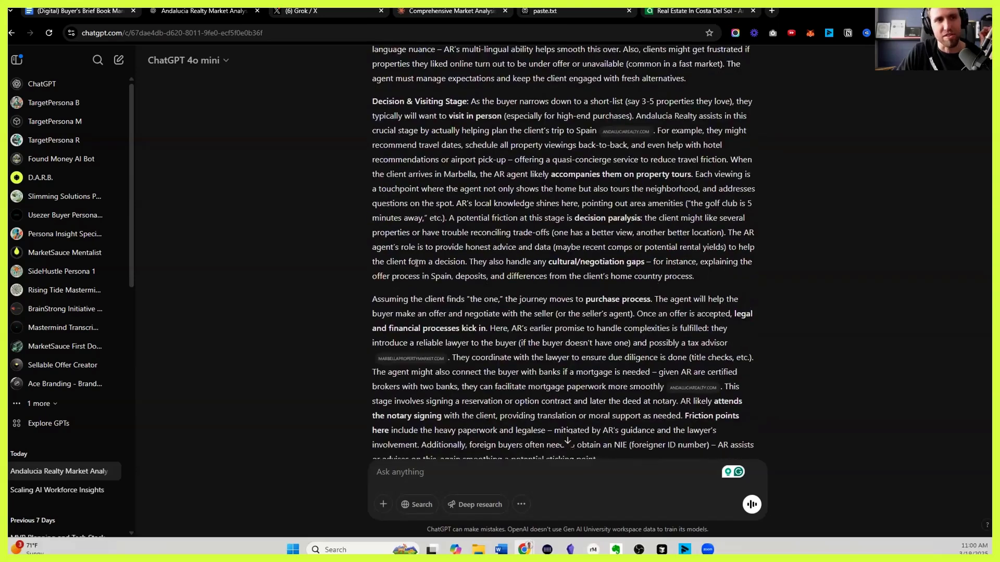
{"action": "scroll", "coordinate": [417, 265], "scroll_direction": "down", "scroll_amount": 20}
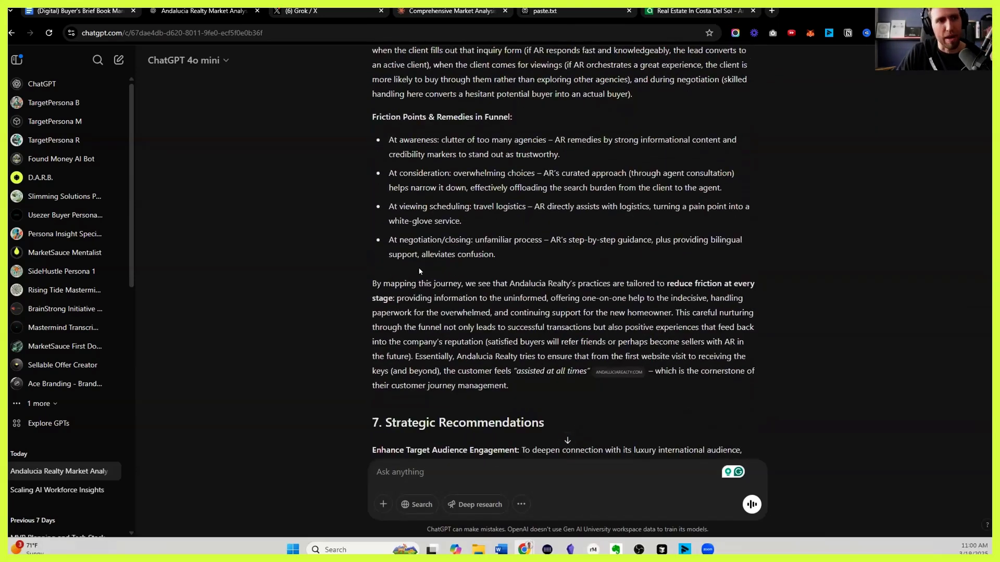
{"action": "scroll", "coordinate": [417, 266], "scroll_direction": "down", "scroll_amount": 15}
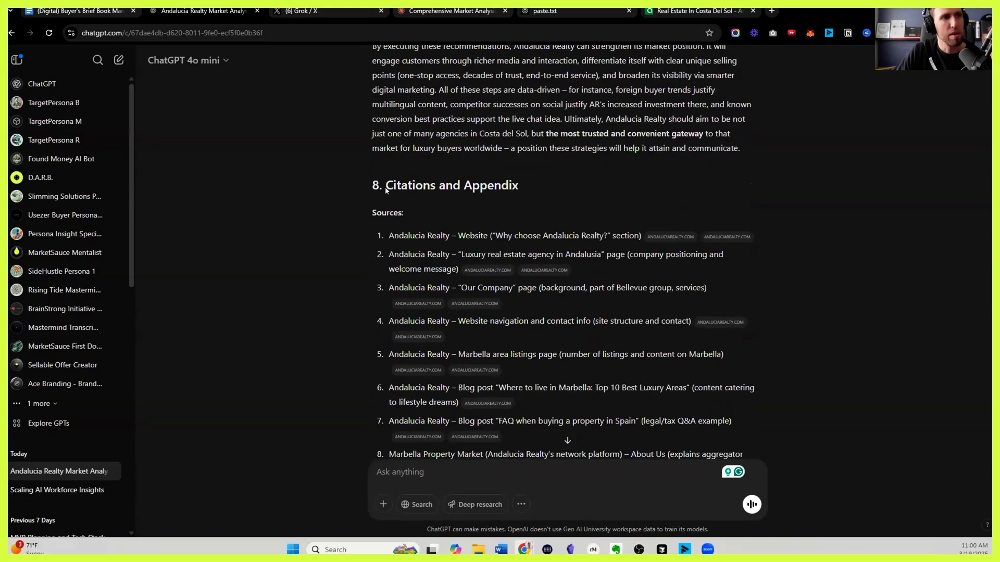
{"action": "scroll", "coordinate": [397, 212], "scroll_direction": "down", "scroll_amount": 9}
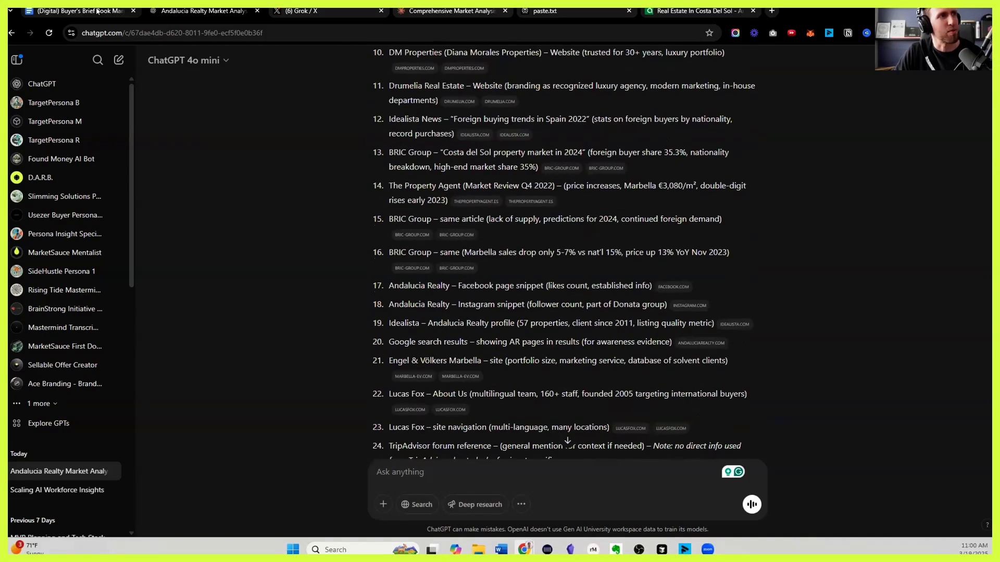
Step: Look over the MarketSauce 9000 prompt in the ChatGPT conversation and submit it as a follow-up message to the research report
{"action": "scroll", "coordinate": [693, 248], "scroll_direction": "up", "scroll_amount": 20}
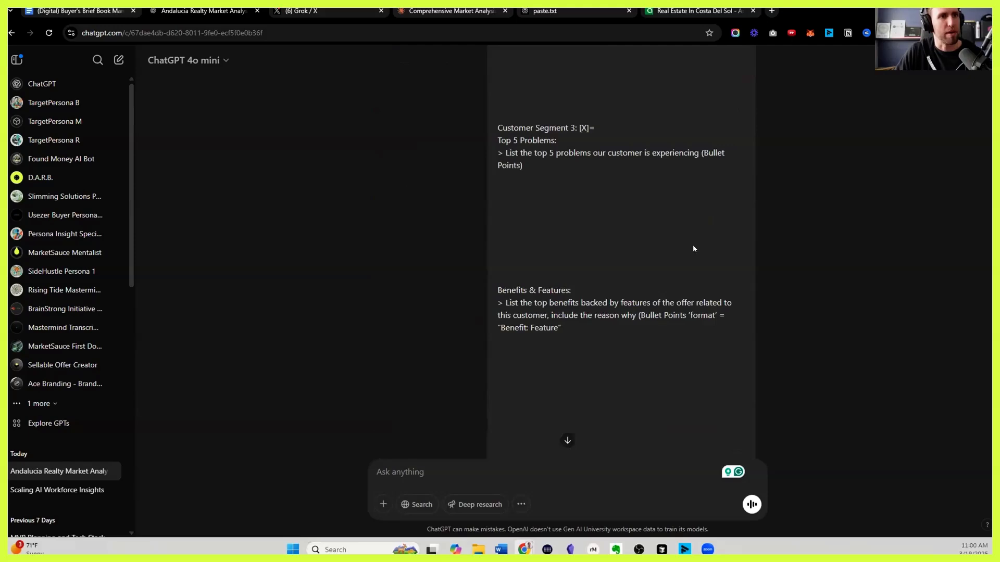
{"action": "scroll", "coordinate": [688, 251], "scroll_direction": "down", "scroll_amount": 20}
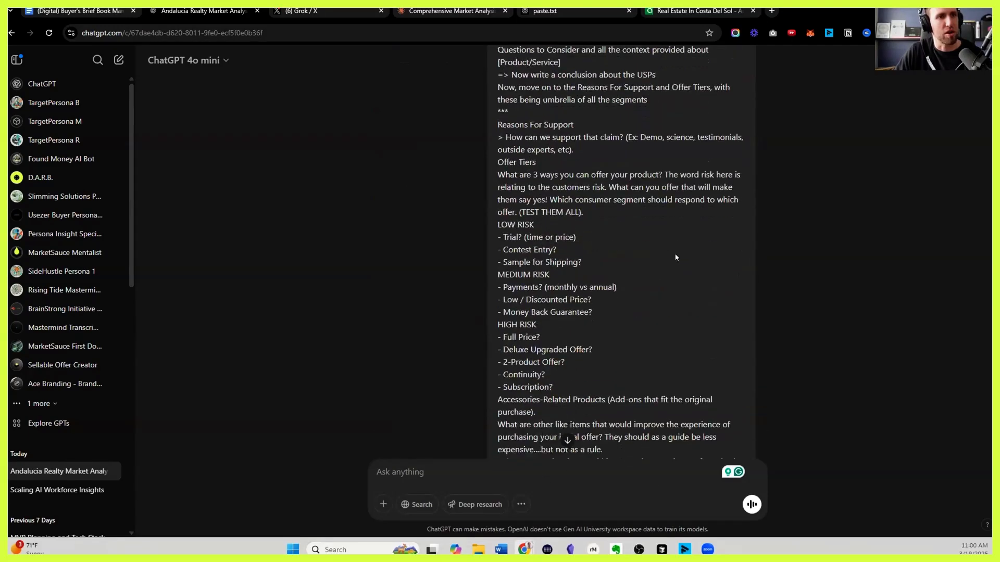
{"action": "scroll", "coordinate": [671, 258], "scroll_direction": "down", "scroll_amount": 10}
{"action": "scroll", "coordinate": [563, 133], "scroll_direction": "up", "scroll_amount": 20}
{"action": "left_click_drag", "start_coordinate": [589, 139], "coordinate": [565, 136]}
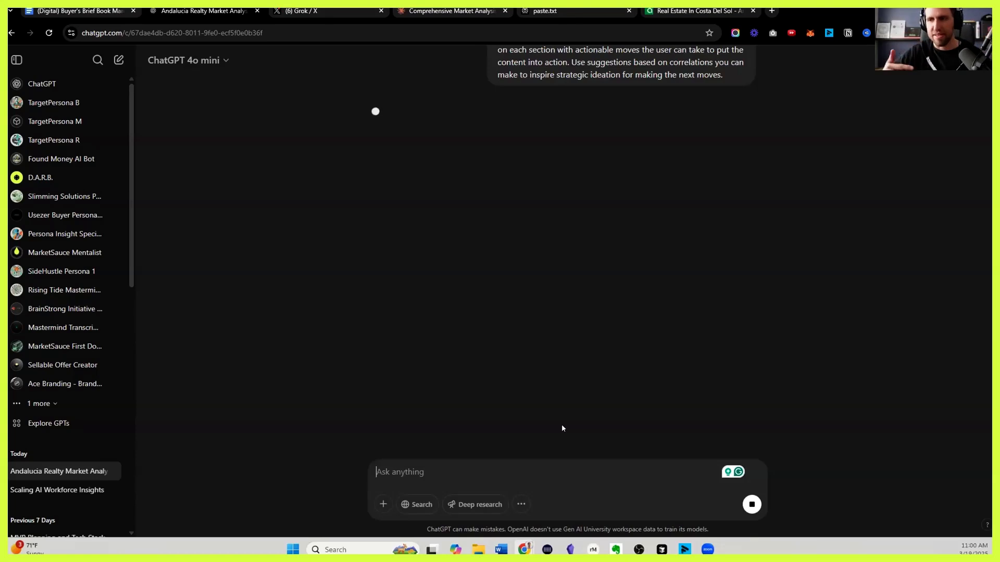